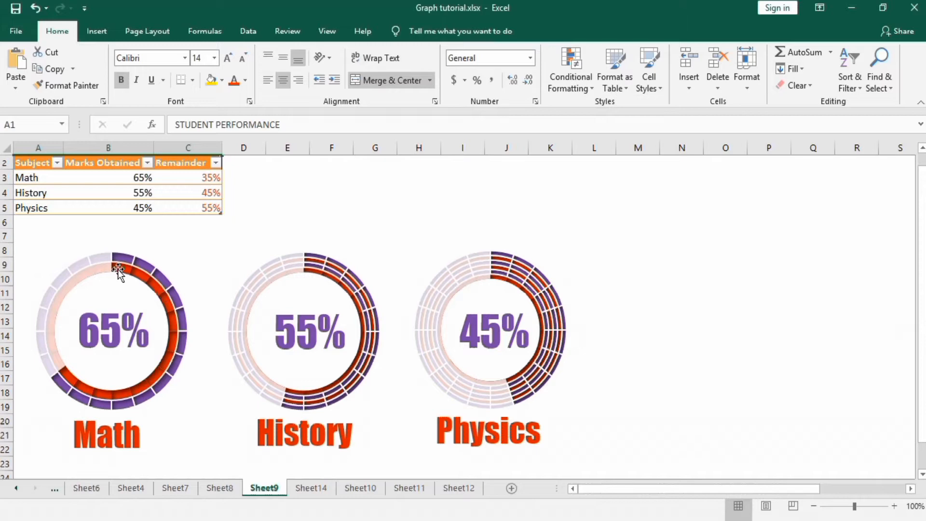
# Step: Set the Marks Obtained for Math to 75% and for History to 45% in the Sheet9 table
pyautogui.doubleClick(137, 177)
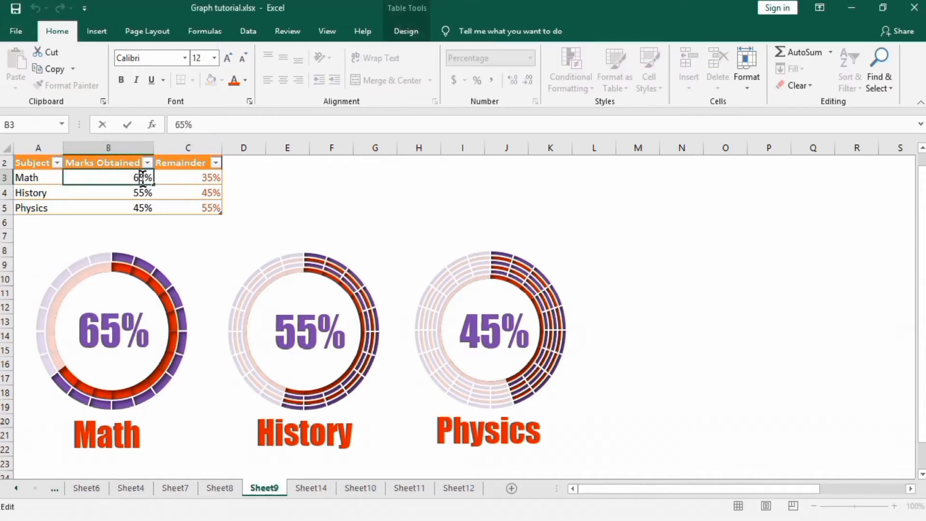
pyautogui.press('BackSpace')
pyautogui.click(244, 221)
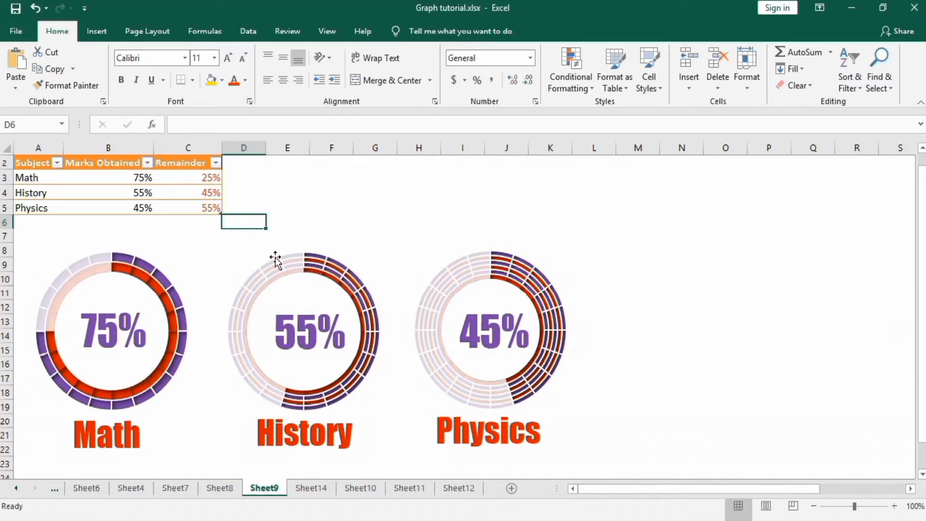
pyautogui.doubleClick(139, 193)
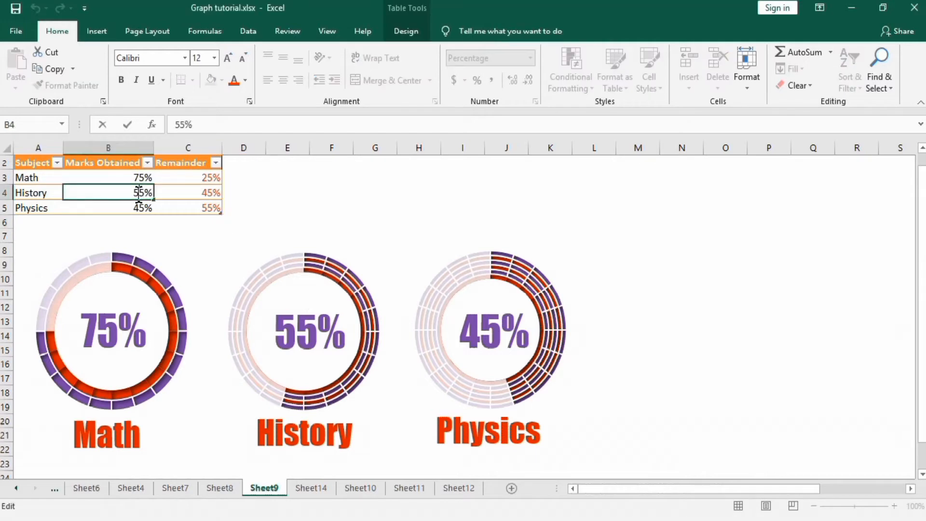
pyautogui.press('BackSpace')
pyautogui.write('4')
pyautogui.click(270, 207)
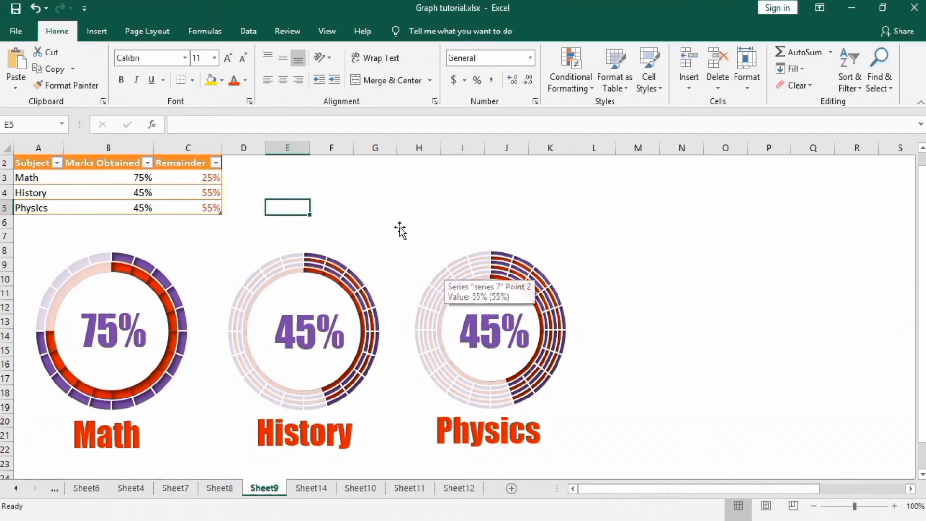
# Step: Switch to Sheet14
pyautogui.click(312, 488)
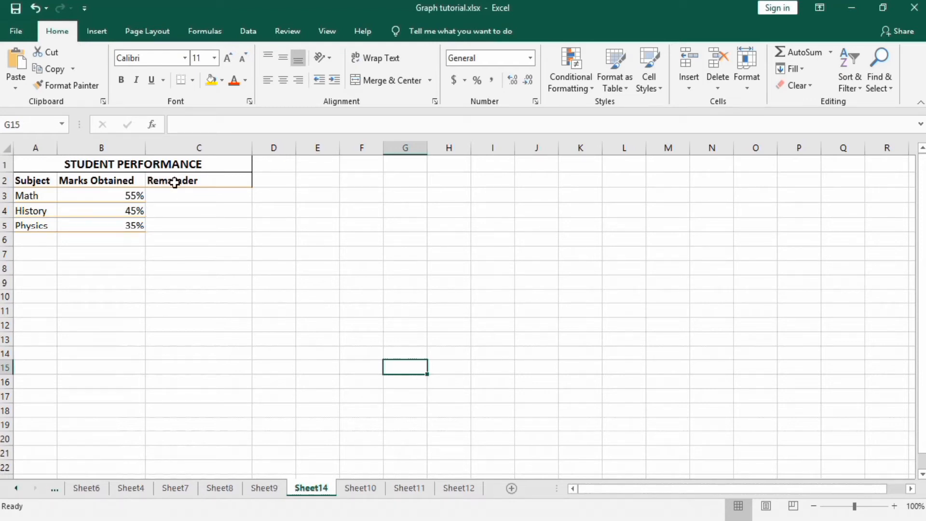
# Step: Enter the formula =1-B3 in cell G15
pyautogui.click(198, 124)
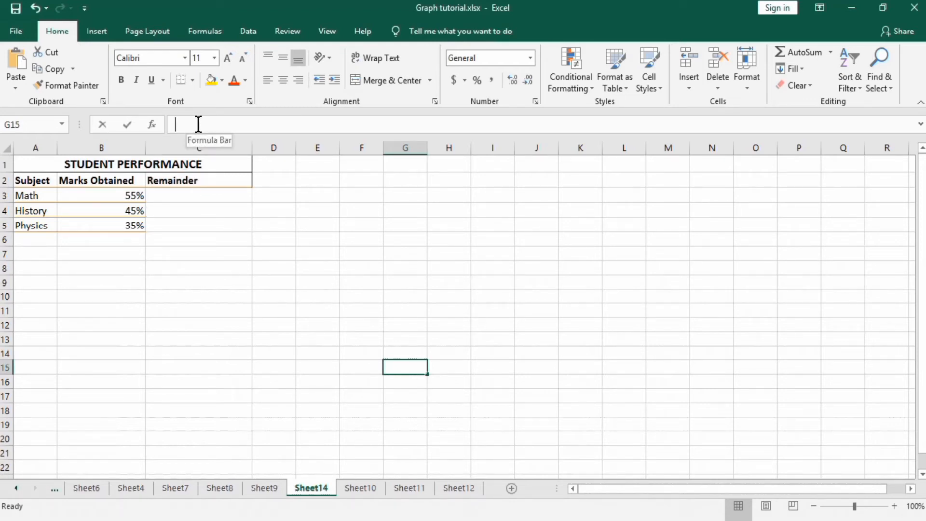
pyautogui.write('=')
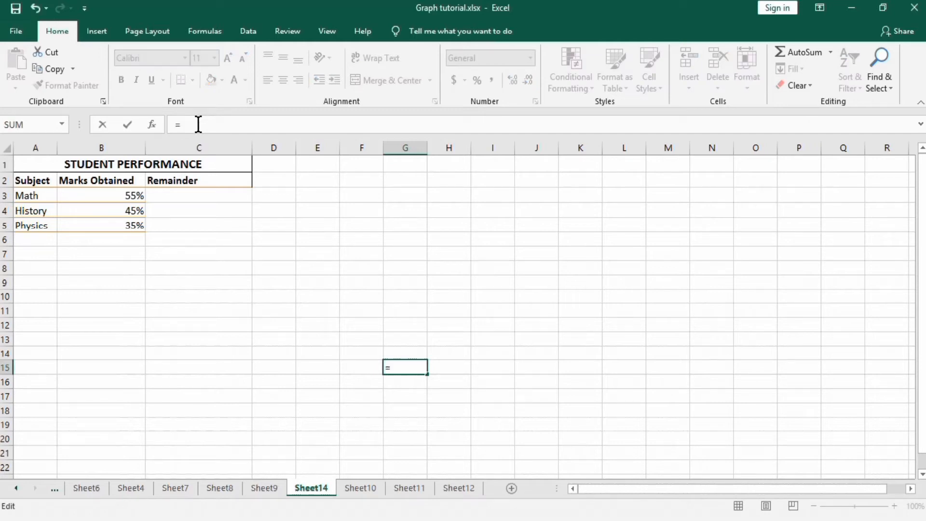
pyautogui.write('1-')
pyautogui.click(132, 195)
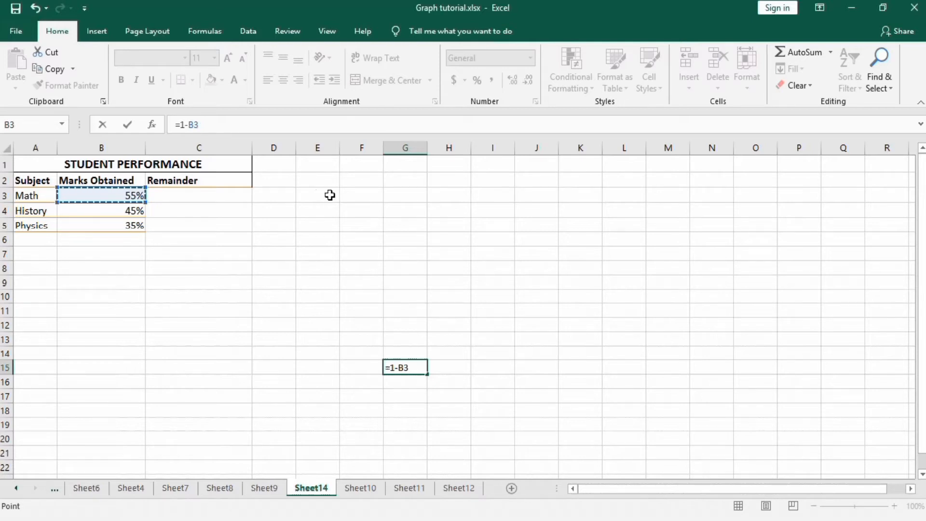
pyautogui.press('Return')
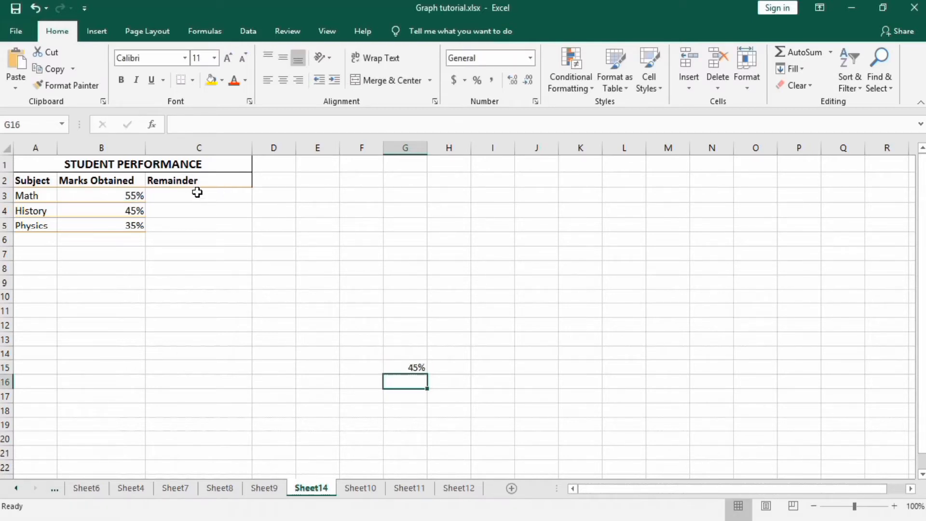
pyautogui.click(399, 367)
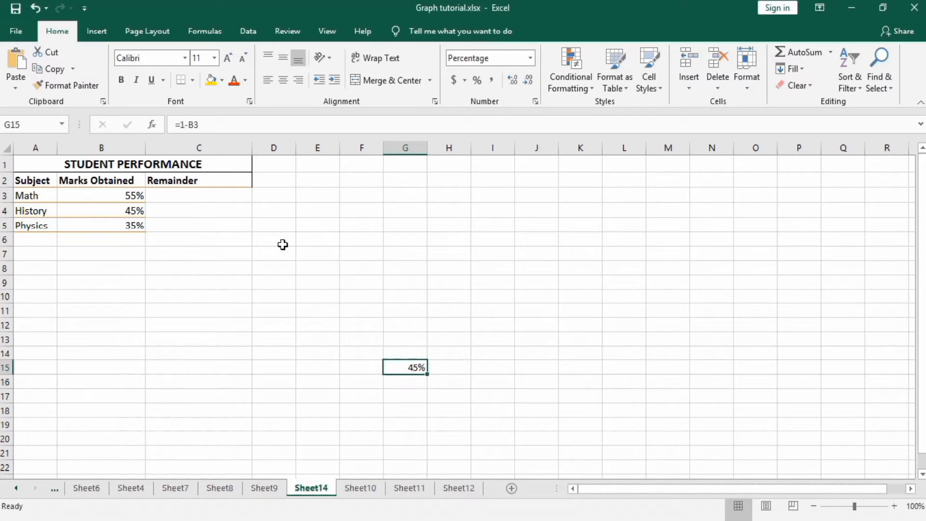
# Step: Calculate the Math remainder in cell C3 with the formula =1-B3
pyautogui.click(211, 195)
pyautogui.click(211, 125)
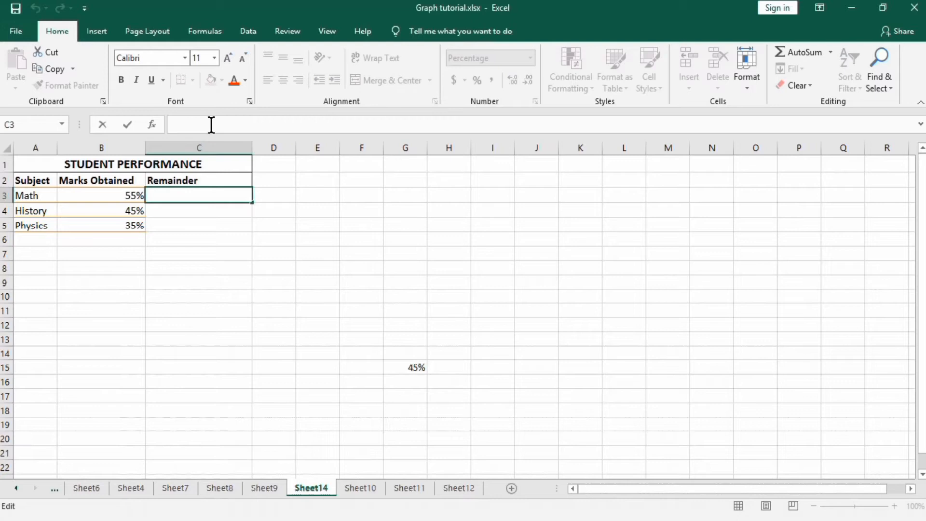
pyautogui.write('=1-')
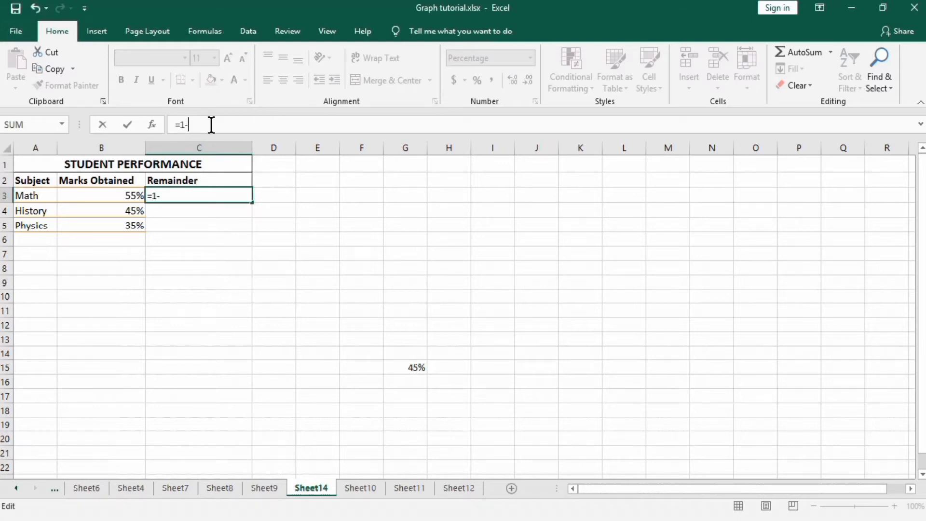
pyautogui.click(134, 195)
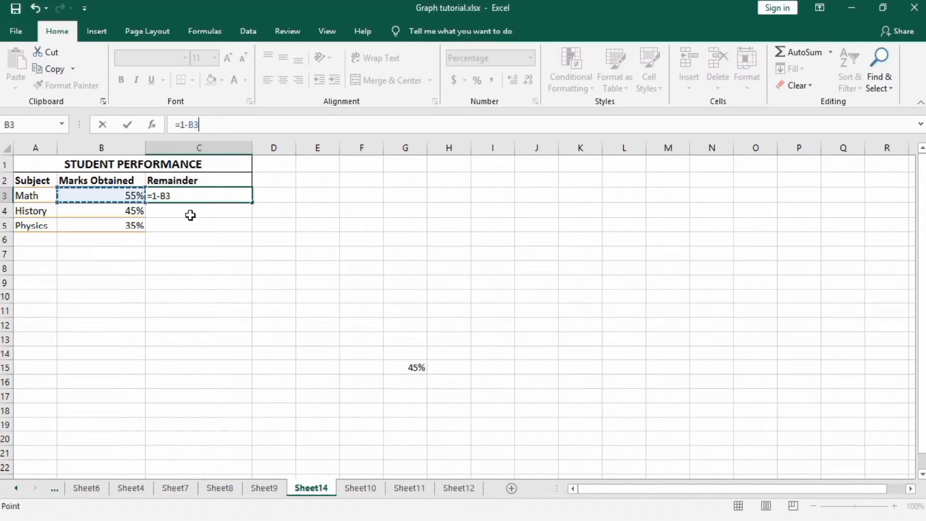
pyautogui.press('Return')
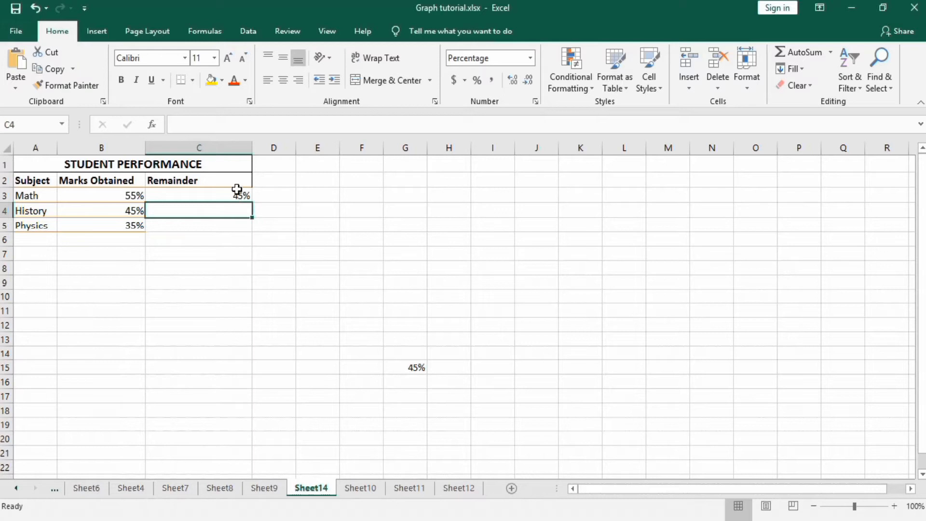
# Step: Clear the stray formula from cell G15
pyautogui.click(418, 367)
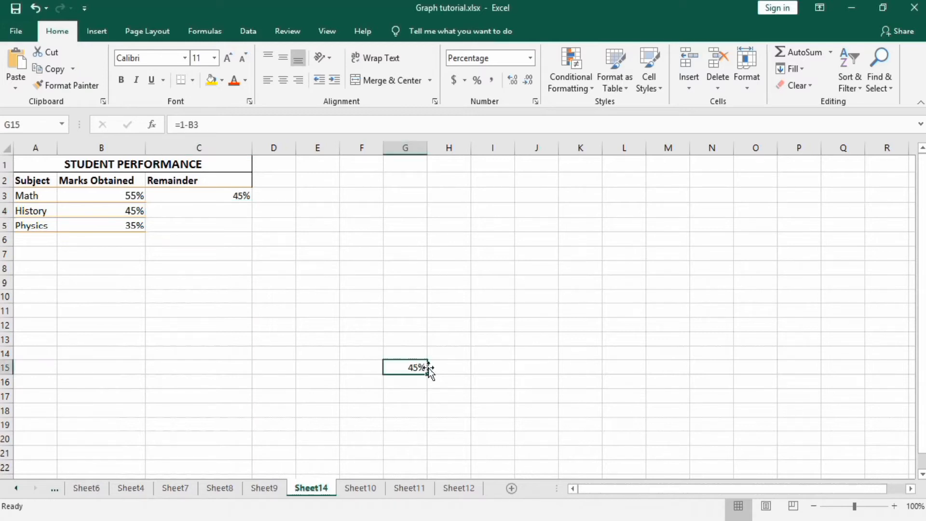
pyautogui.press('BackSpace')
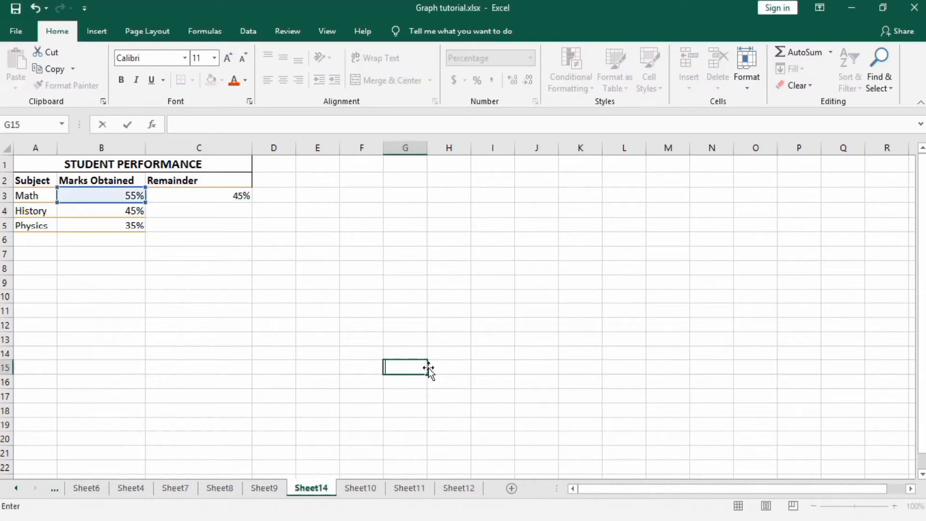
# Step: Fill the Remainder formula from C3 down to C5 for History and Physics
pyautogui.click(239, 195)
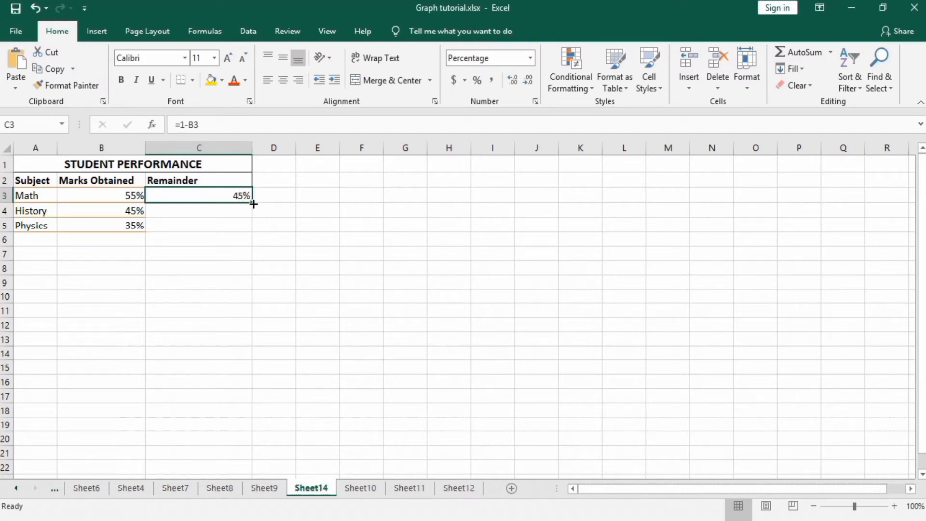
pyautogui.moveTo(252, 203); pyautogui.dragTo(253, 231)
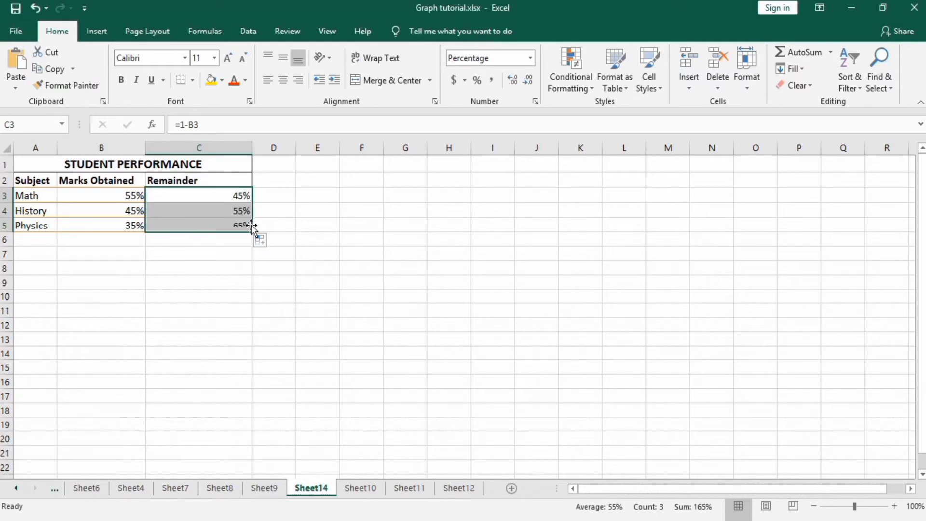
pyautogui.click(312, 245)
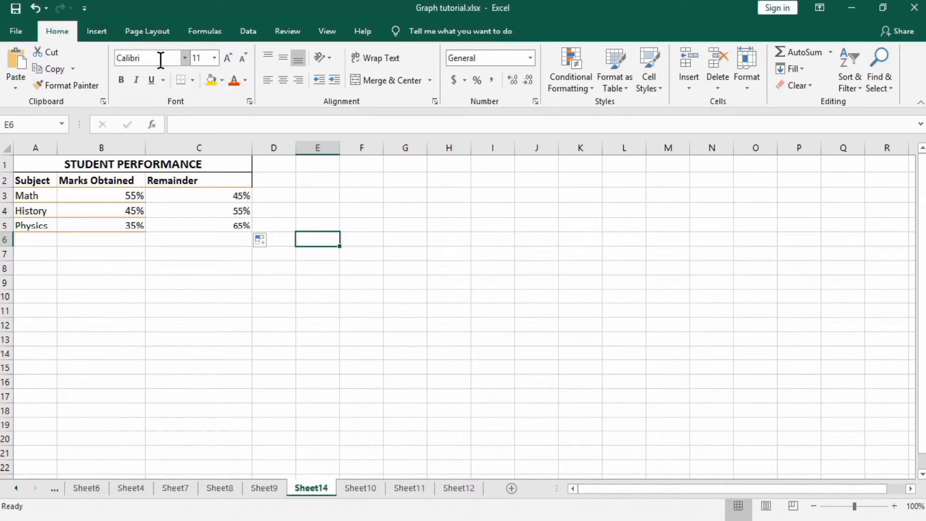
# Step: Insert an empty doughnut chart beside the STUDENT PERFORMANCE table
pyautogui.click(101, 33)
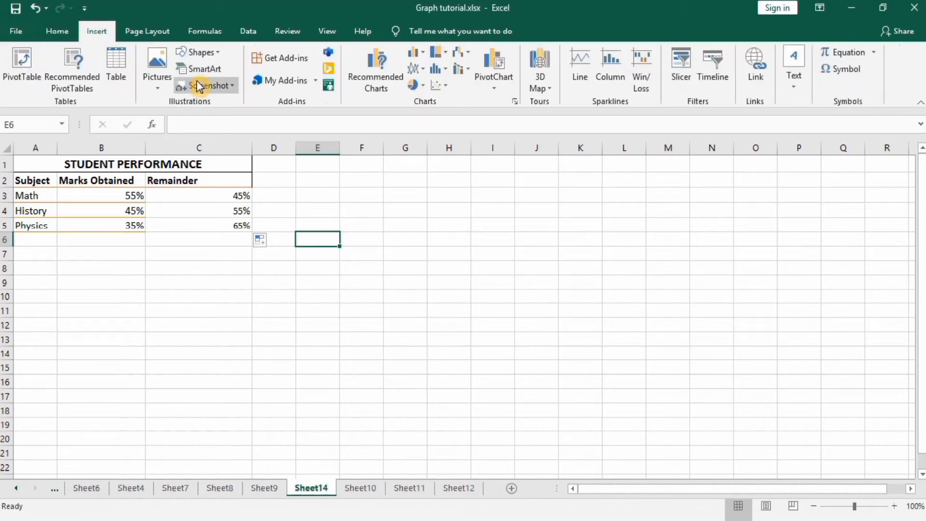
pyautogui.click(423, 87)
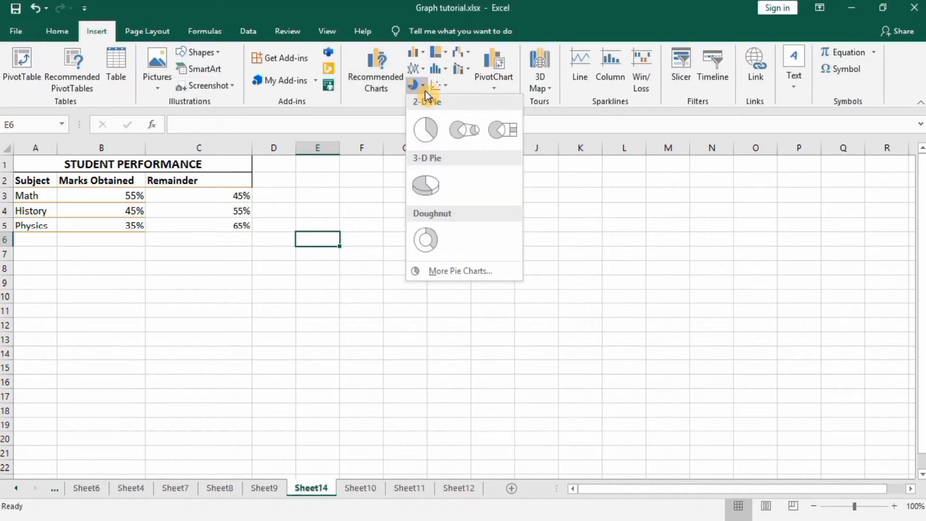
pyautogui.click(427, 240)
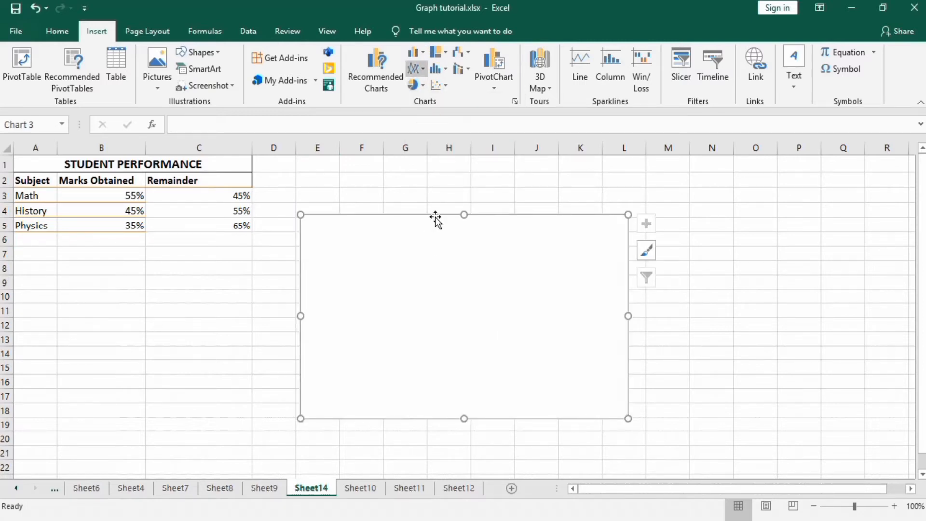
pyautogui.click(437, 260)
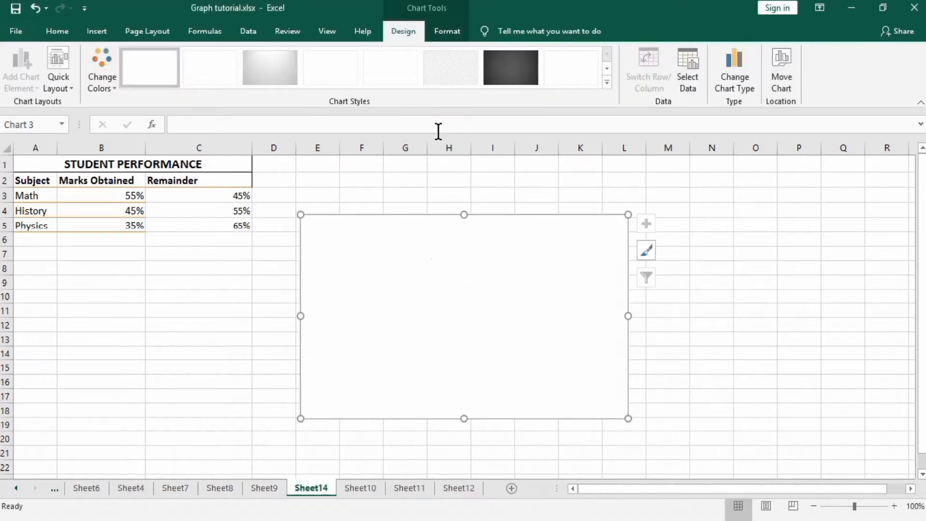
# Step: Set the empty chart's width to 3 inches
pyautogui.click(447, 32)
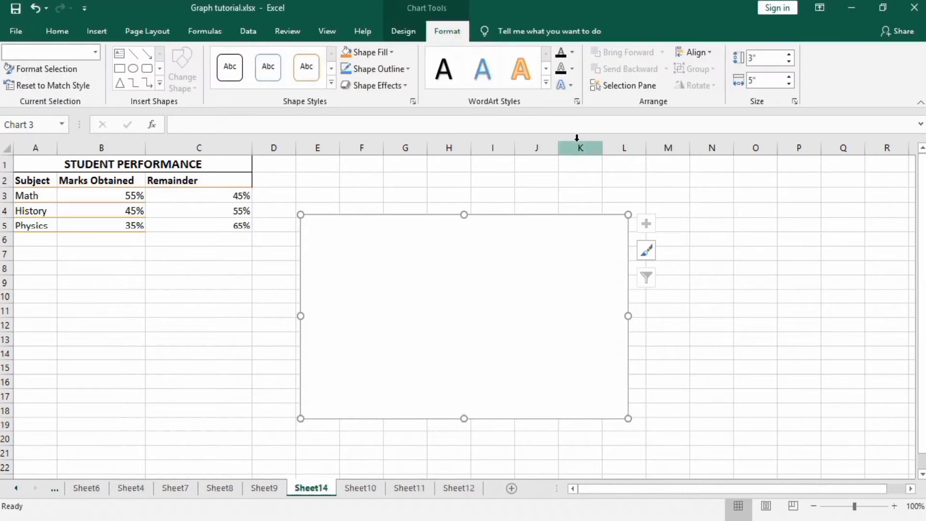
pyautogui.click(752, 81)
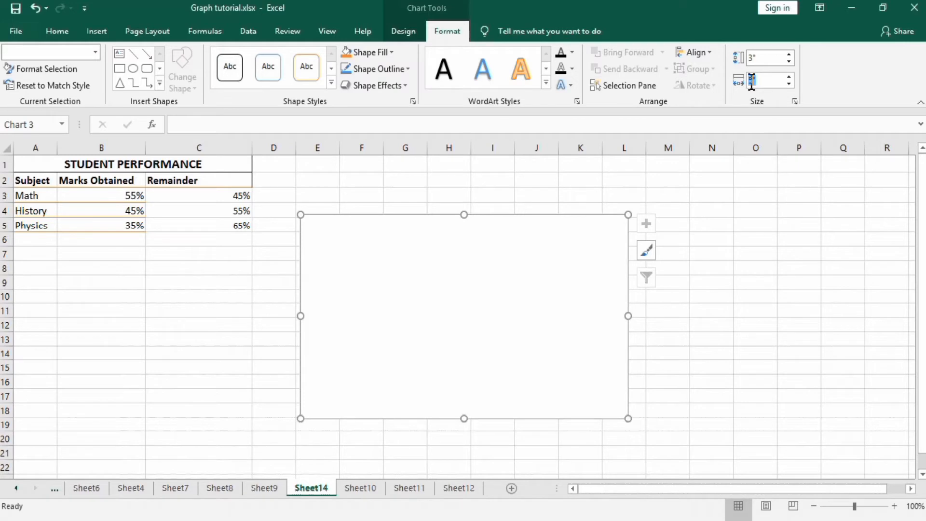
pyautogui.click(695, 340)
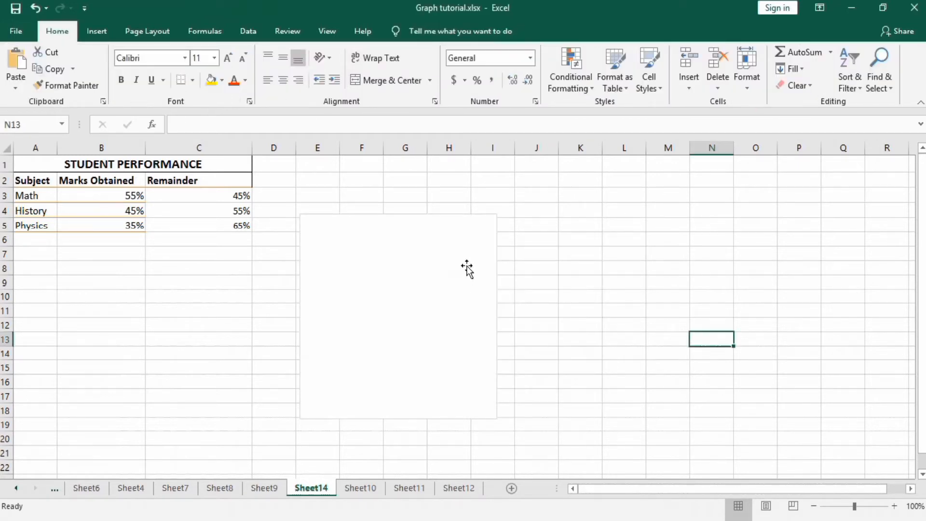
# Step: Add an unnamed data series to the chart with twenty comma-separated values of 1
pyautogui.click(440, 269)
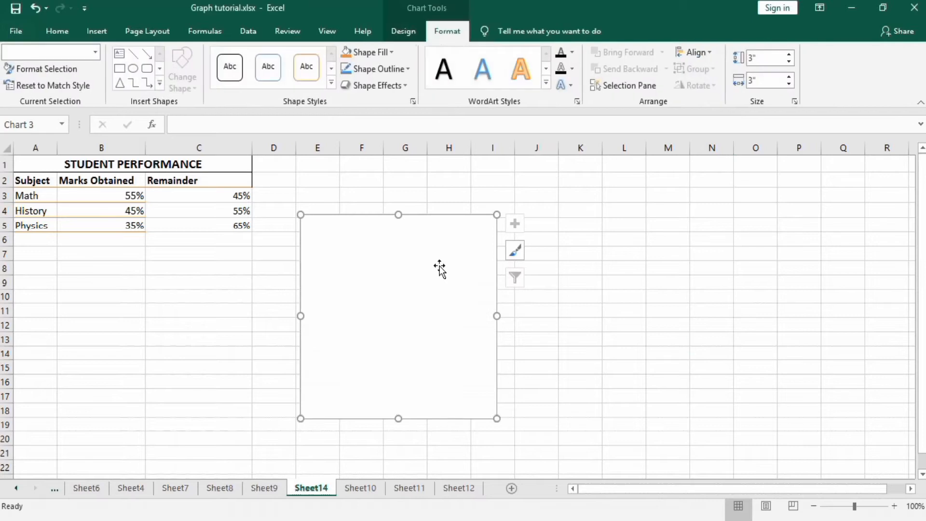
pyautogui.rightClick(440, 269)
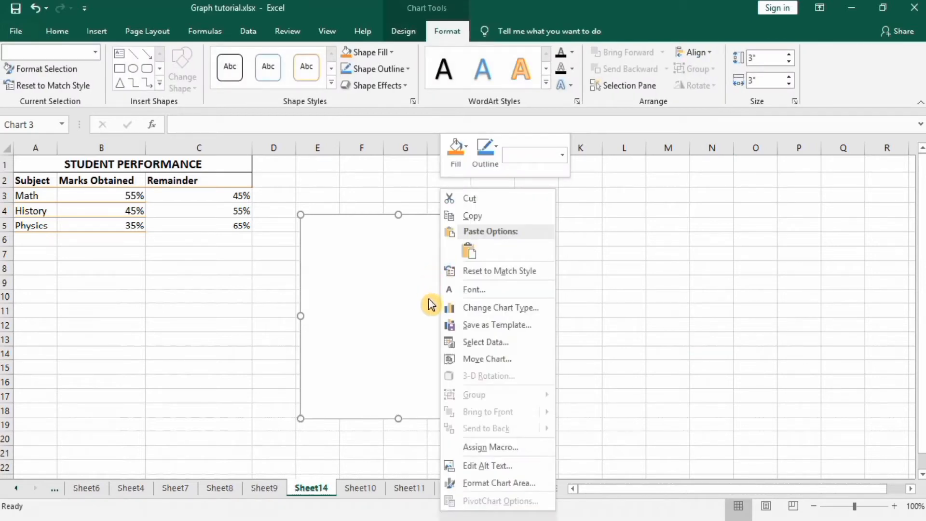
pyautogui.click(478, 342)
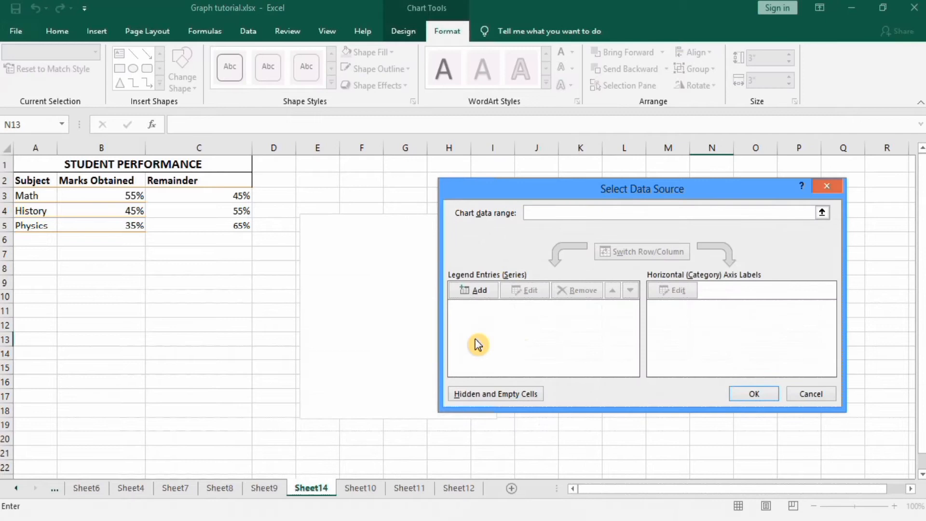
pyautogui.click(478, 290)
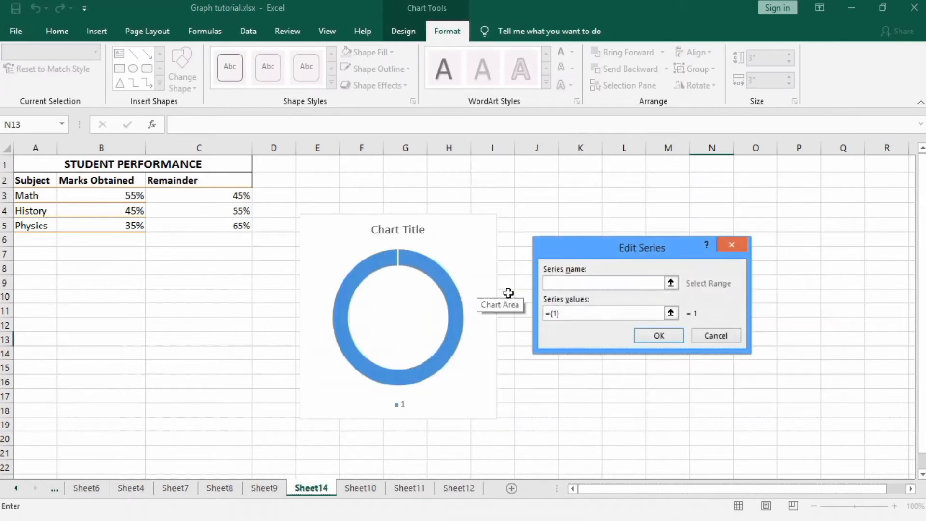
pyautogui.click(568, 312)
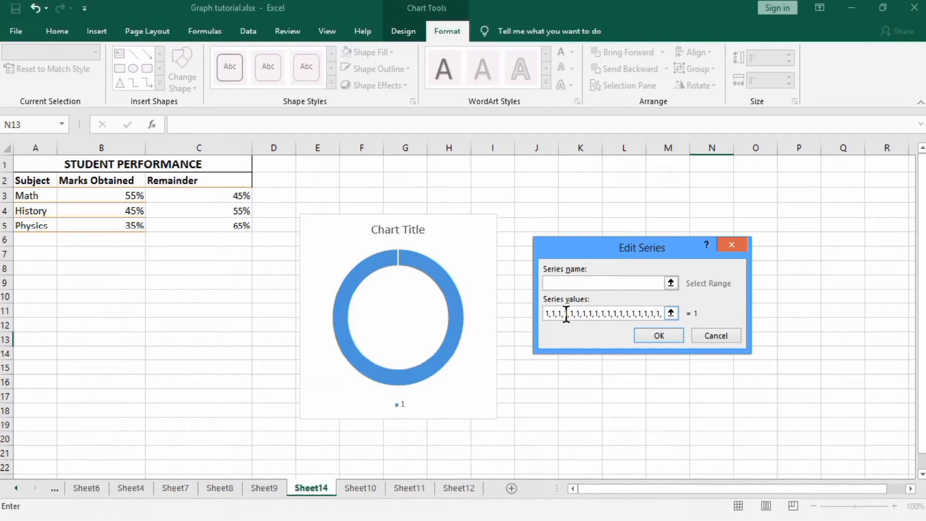
pyautogui.write('1')
pyautogui.click(650, 330)
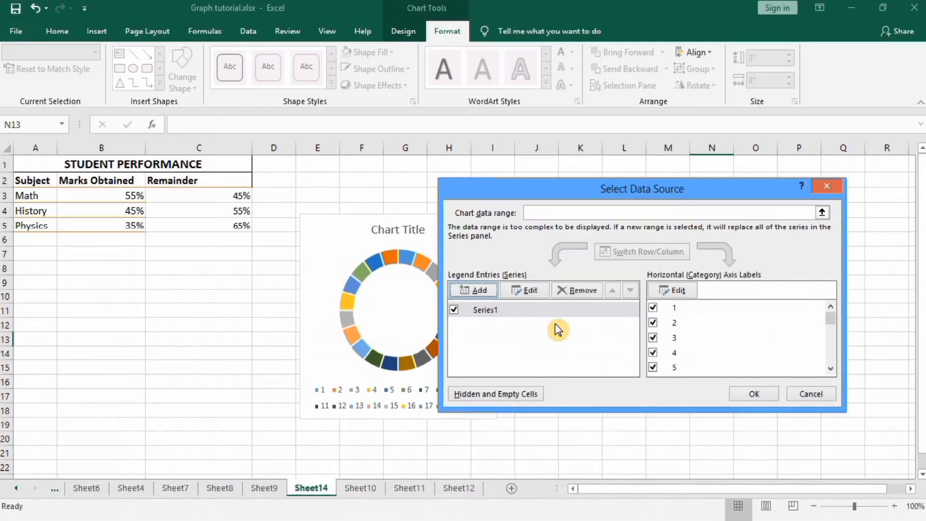
pyautogui.click(760, 393)
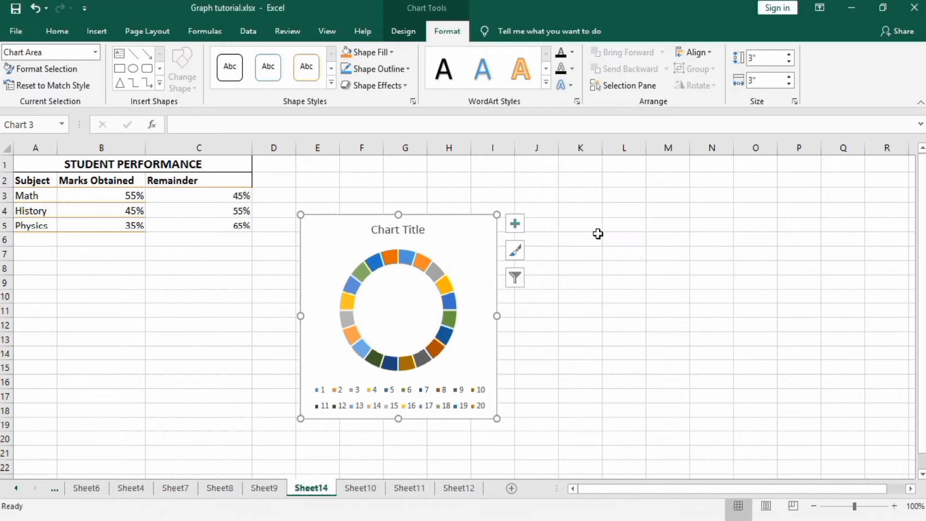
# Step: Delete the chart title and the legend from the doughnut chart
pyautogui.click(418, 229)
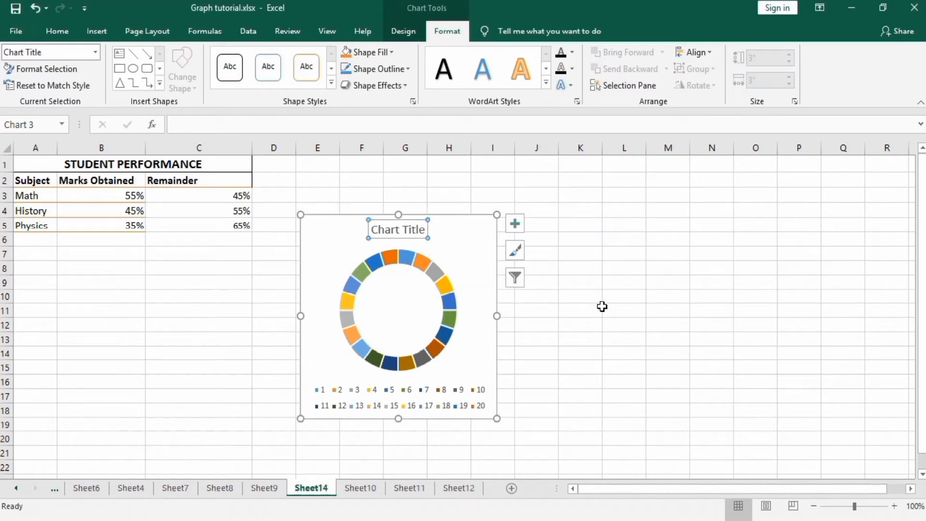
pyautogui.press('Delete')
pyautogui.click(460, 396)
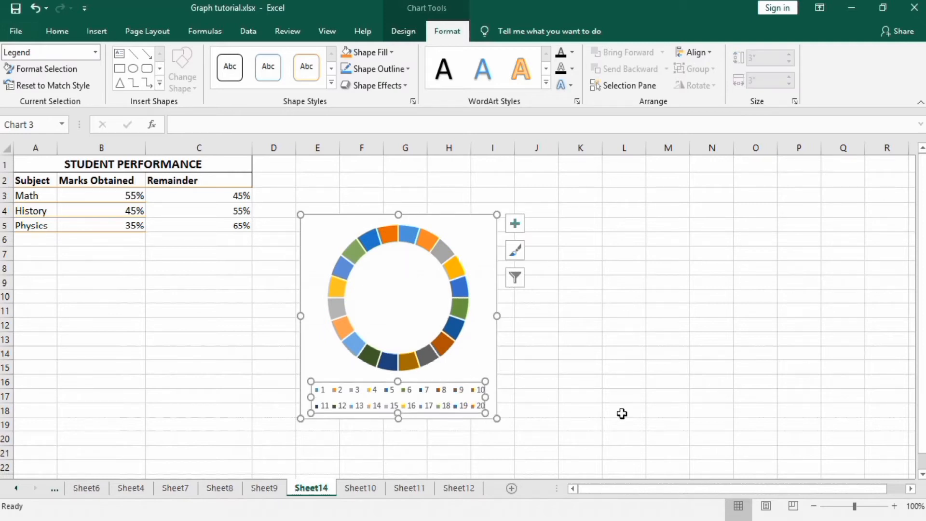
pyautogui.press('Delete')
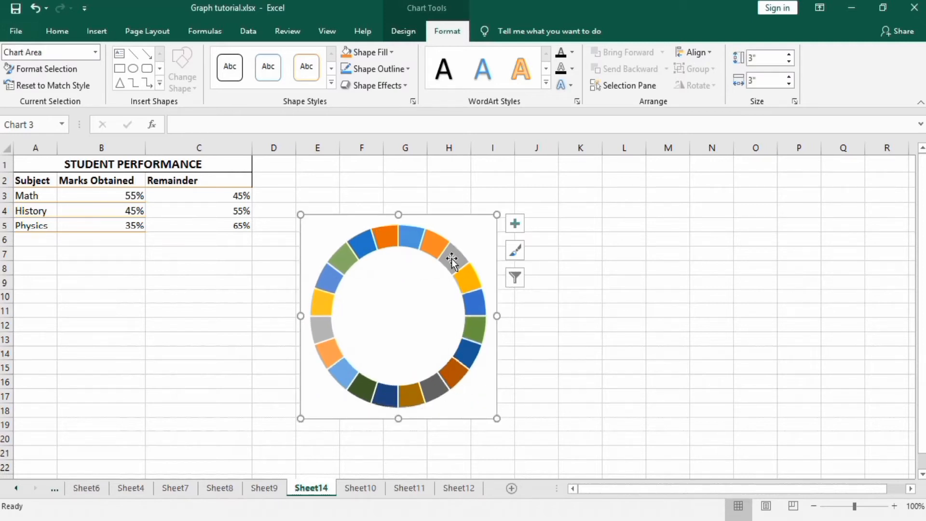
# Step: Give all twenty segments of the doughnut series a solid fill in standard purple
pyautogui.click(452, 259)
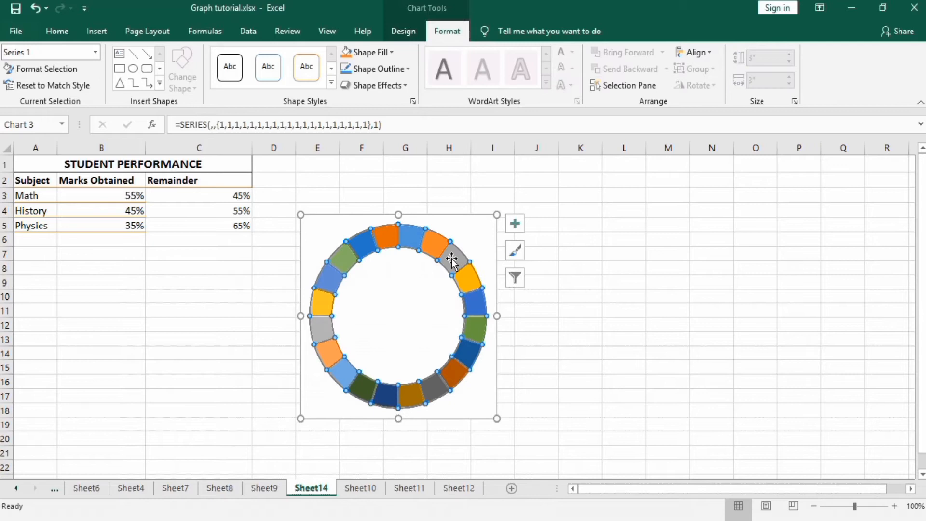
pyautogui.rightClick(452, 260)
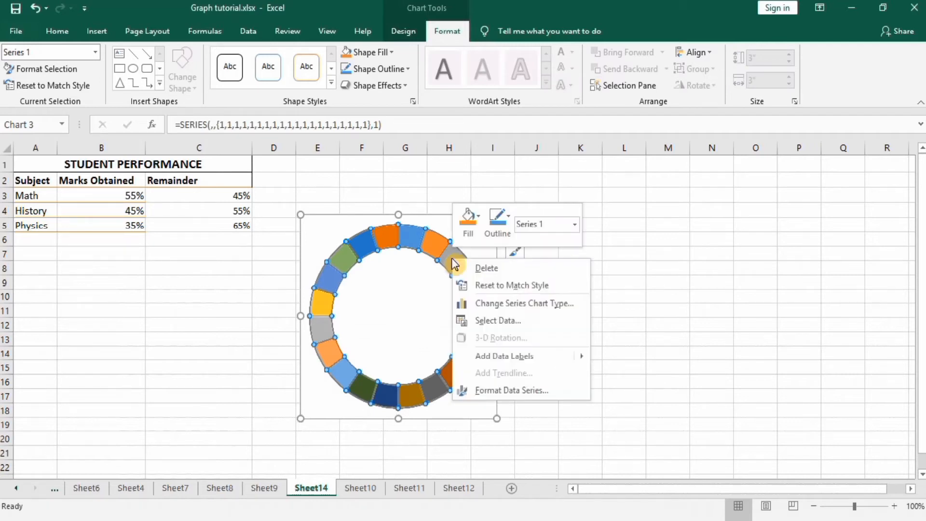
pyautogui.click(499, 392)
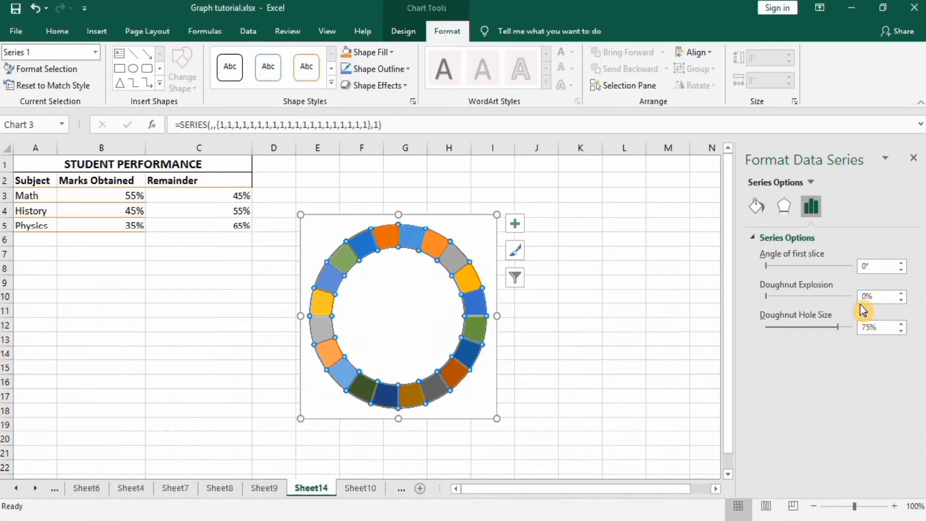
pyautogui.click(758, 207)
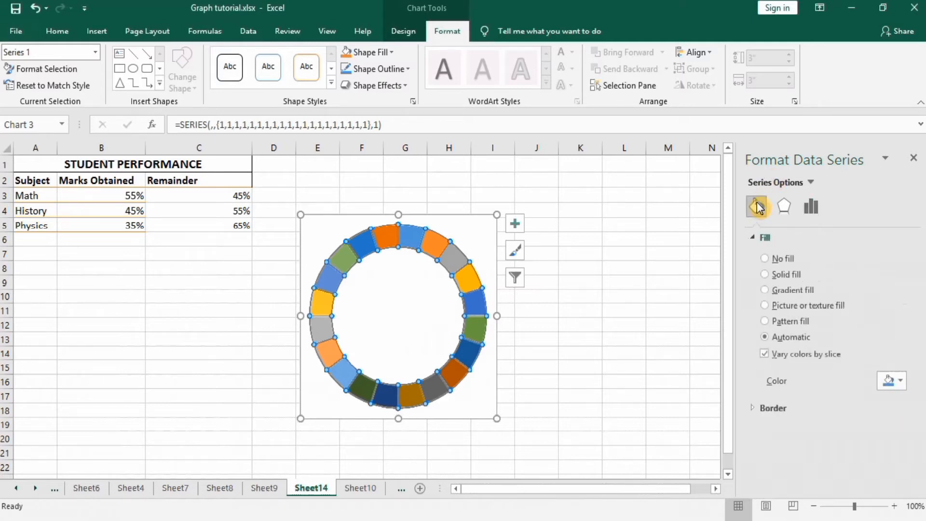
pyautogui.click(765, 274)
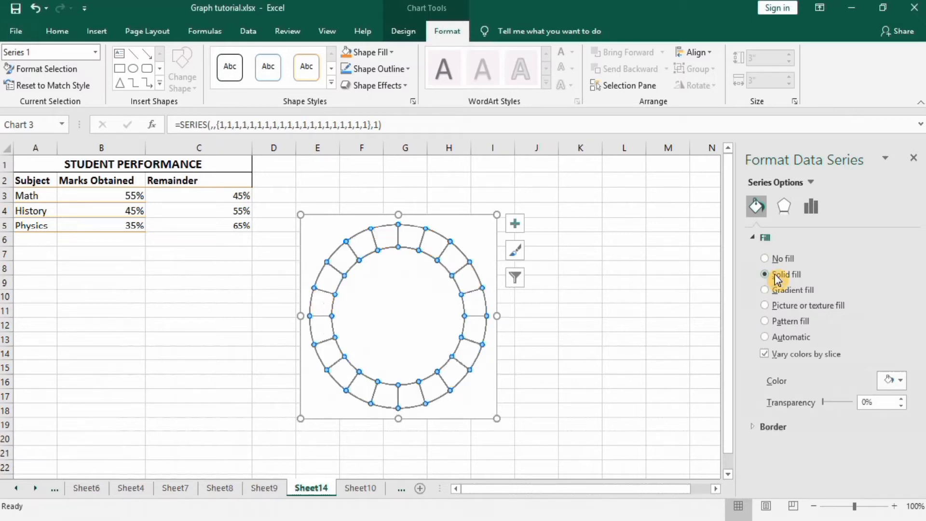
pyautogui.click(901, 381)
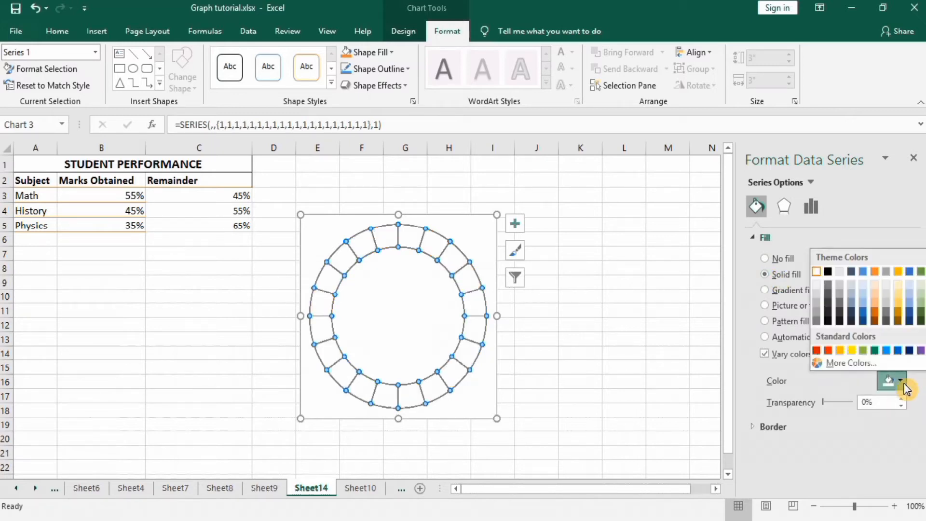
pyautogui.click(921, 350)
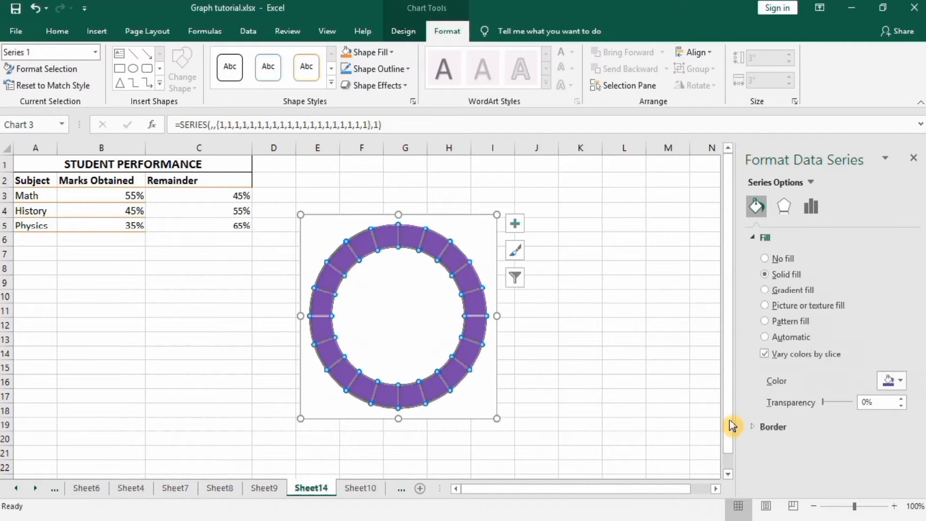
pyautogui.click(651, 310)
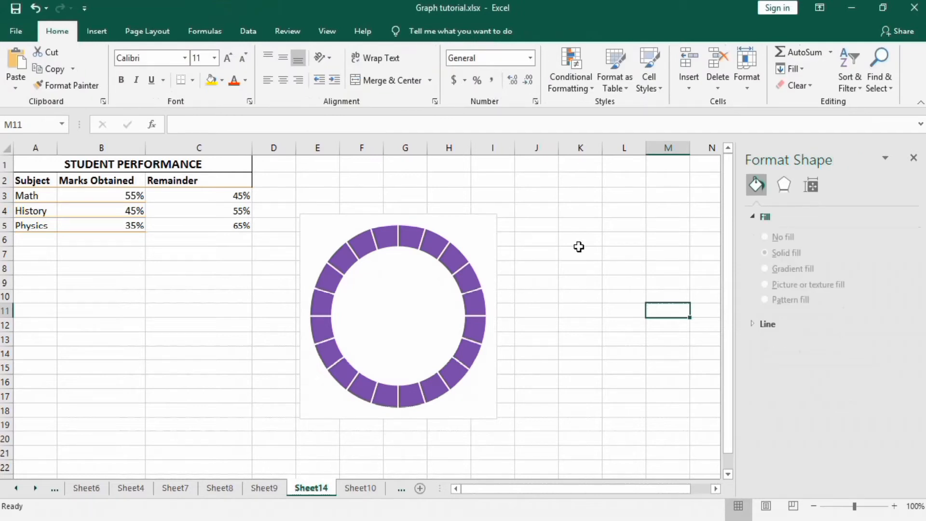
# Step: Copy the whole doughnut chart and paste the duplicate at cell J5
pyautogui.click(476, 225)
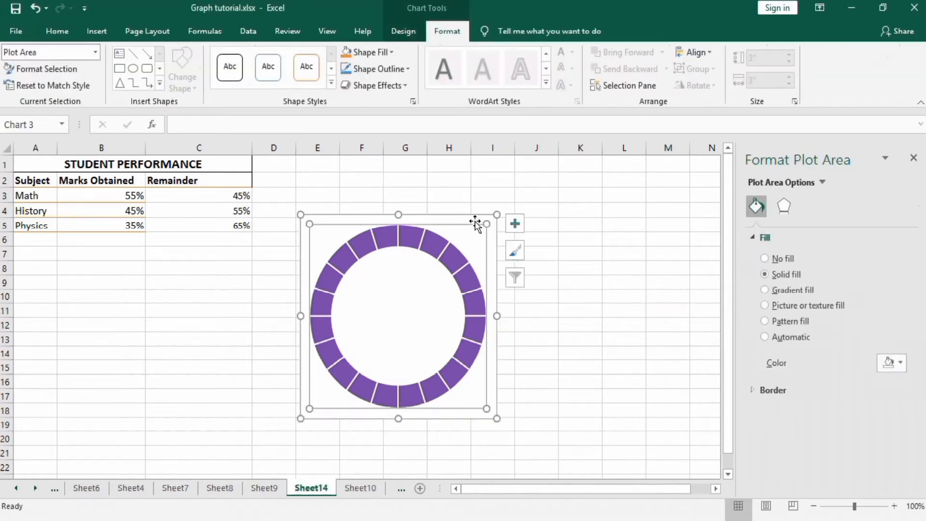
pyautogui.click(482, 216)
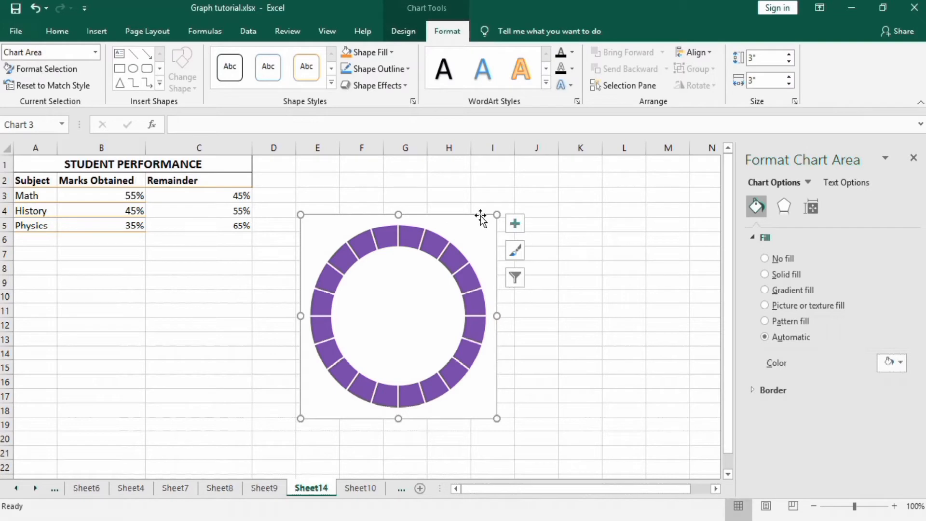
pyautogui.rightClick(481, 216)
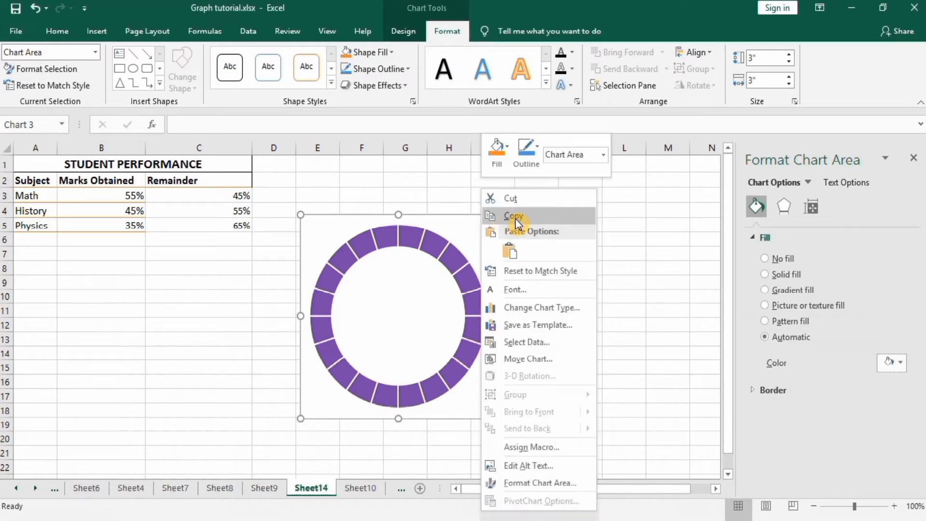
pyautogui.press('Escape')
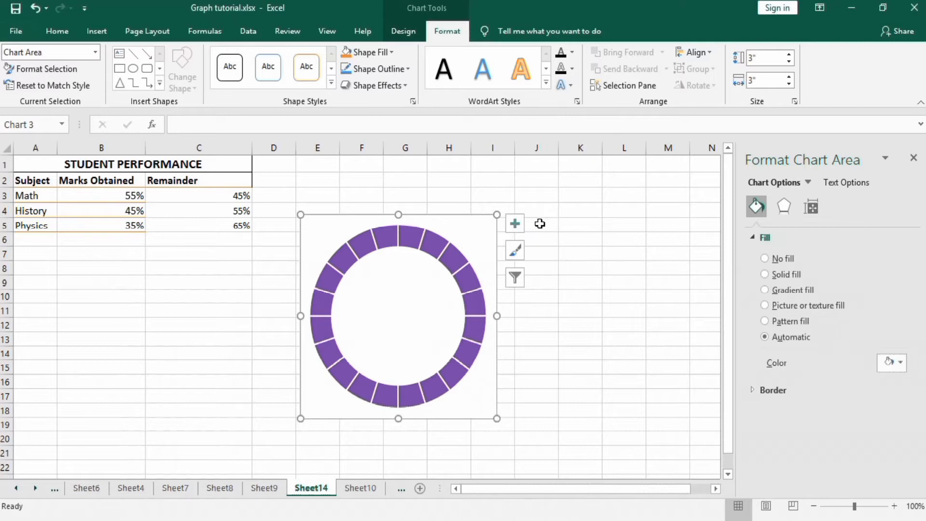
pyautogui.click(540, 229)
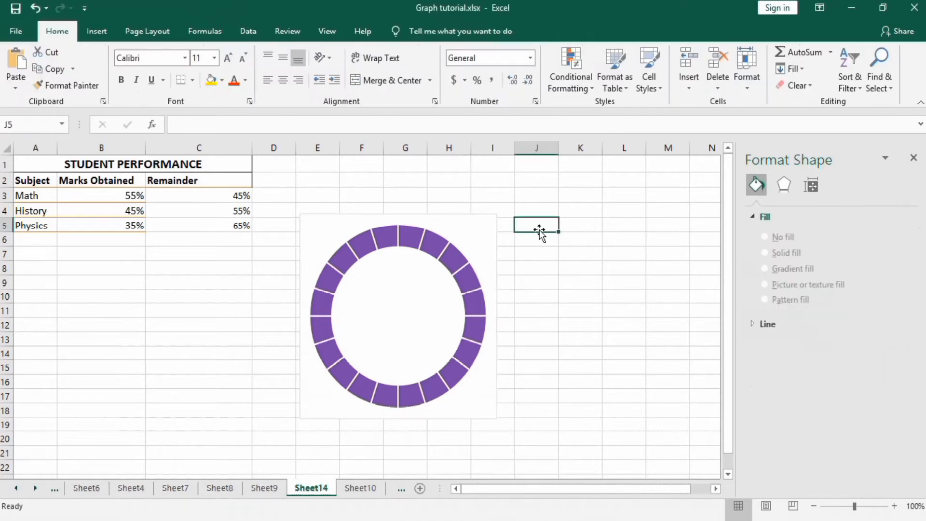
pyautogui.hotkey('ctrl', 'v')
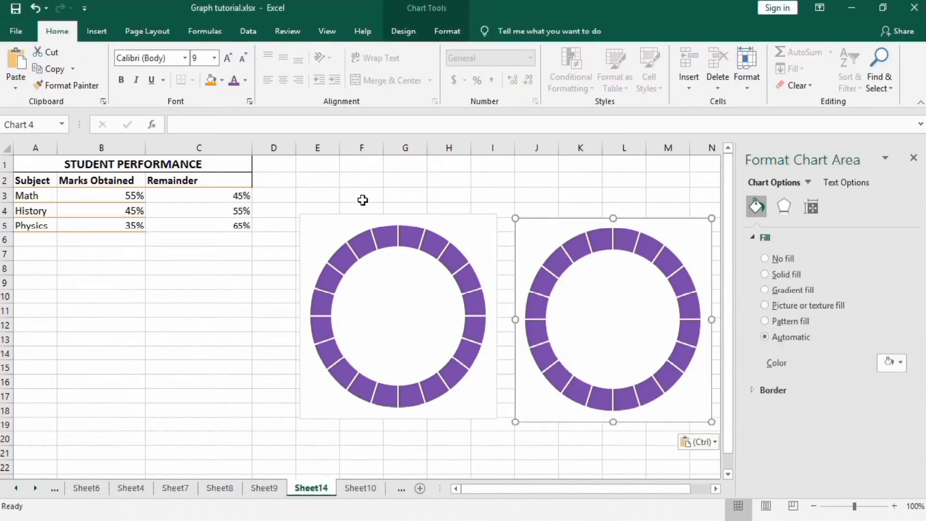
# Step: Move the original chart to start at column D below the table and align the duplicate closely beside it
pyautogui.moveTo(324, 221); pyautogui.dragTo(275, 236)
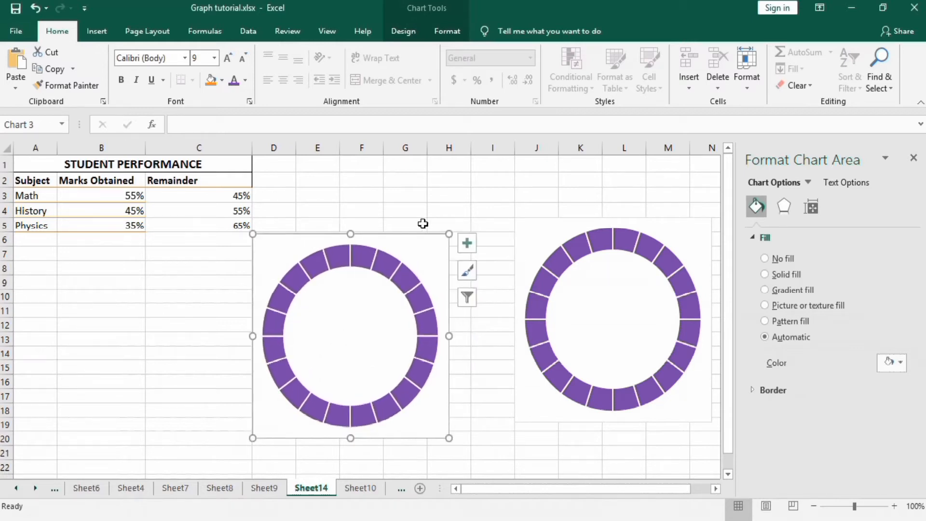
pyautogui.click(529, 234)
pyautogui.click(530, 232)
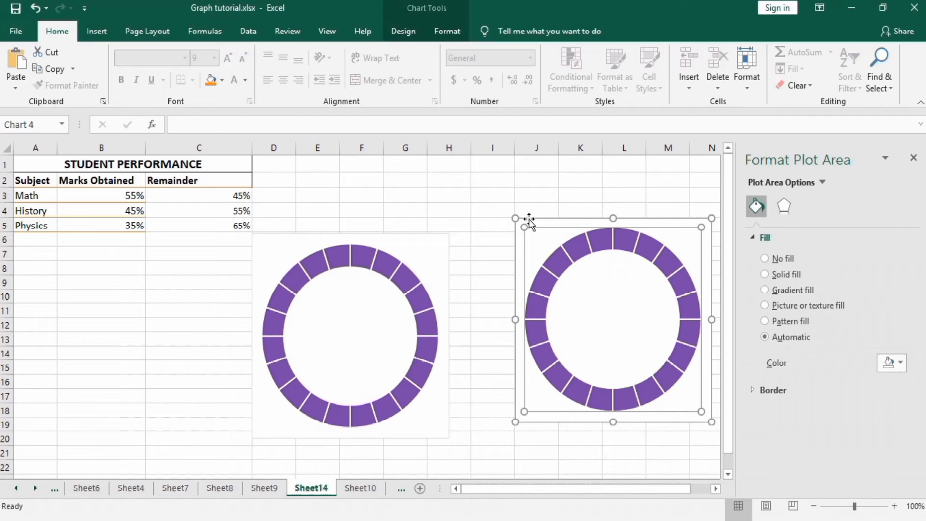
pyautogui.moveTo(530, 220); pyautogui.dragTo(473, 234)
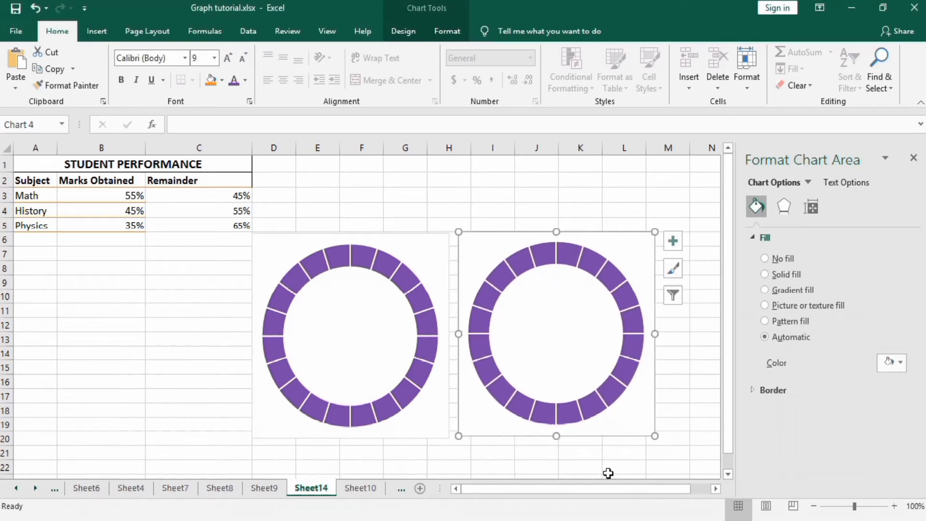
# Step: Paste a third copy of the doughnut chart at cell N6 and align it directly beside the second chart
pyautogui.click(716, 489)
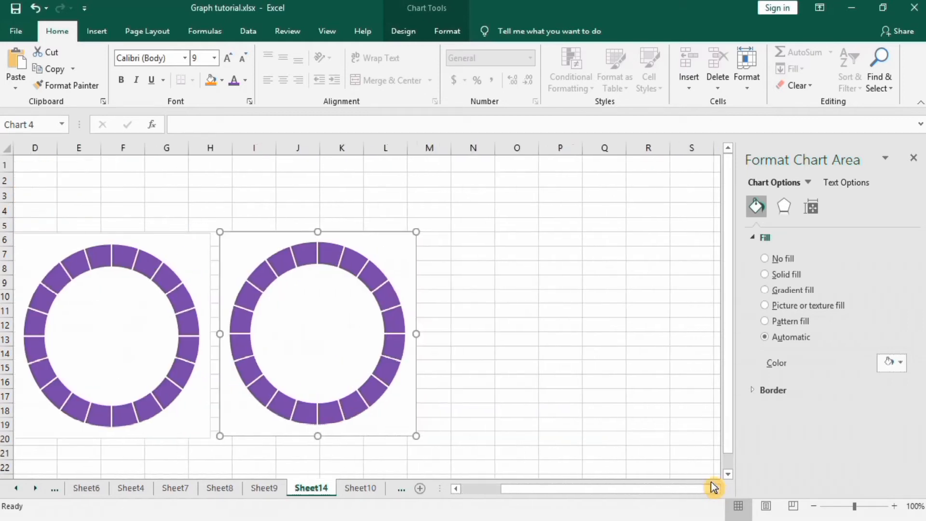
pyautogui.click(465, 236)
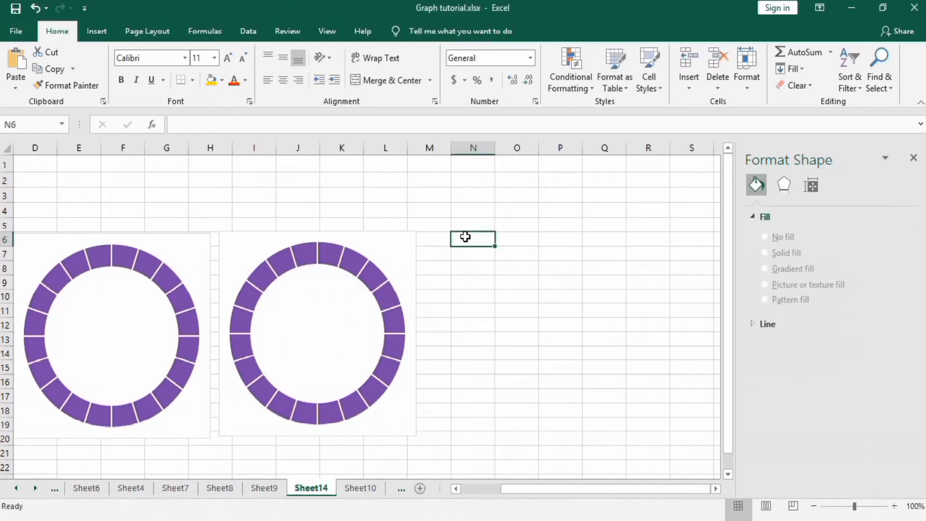
pyautogui.hotkey('ctrl', 'v')
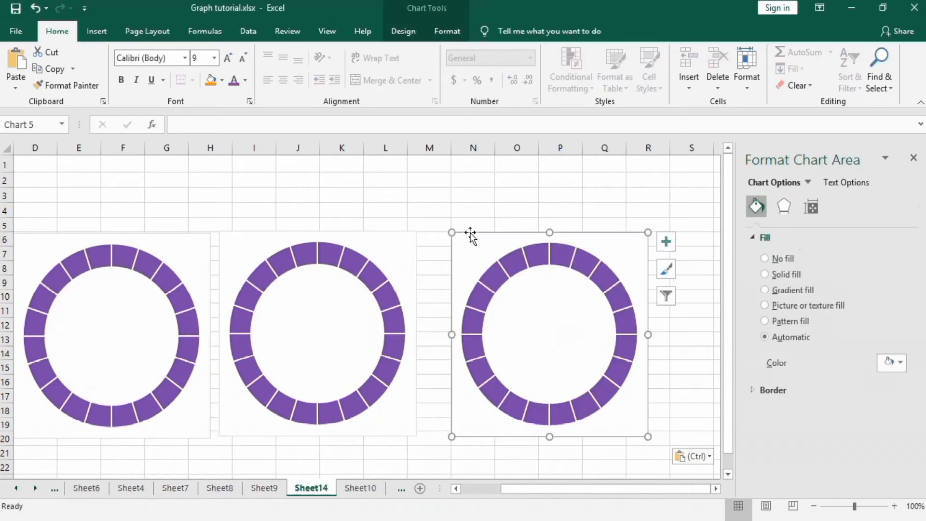
pyautogui.moveTo(469, 232); pyautogui.dragTo(441, 231)
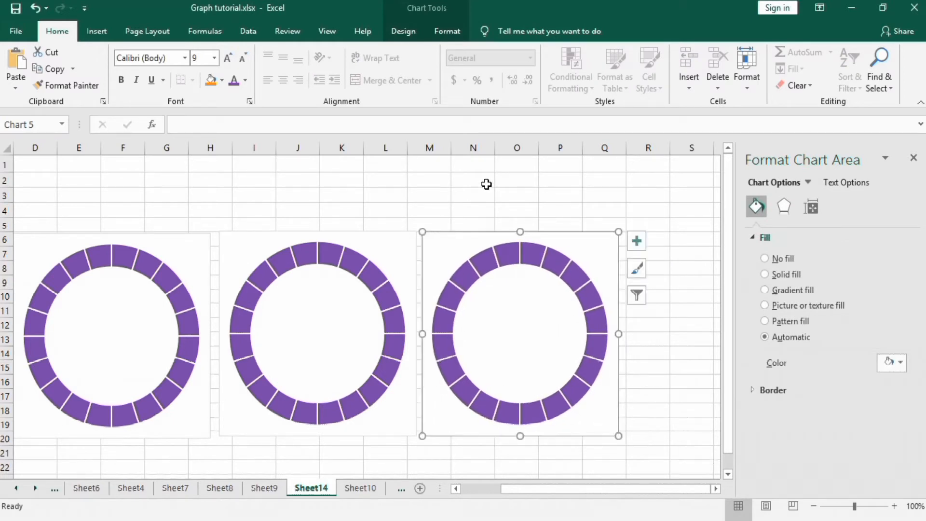
pyautogui.click(488, 198)
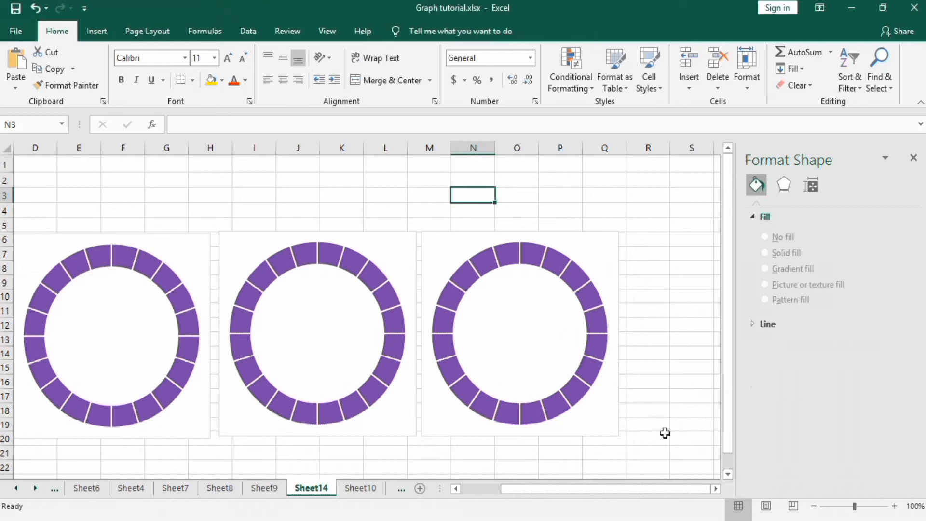
# Step: Set the first doughnut chart's chart area to No Fill and No Outline
pyautogui.moveTo(651, 489); pyautogui.dragTo(614, 493)
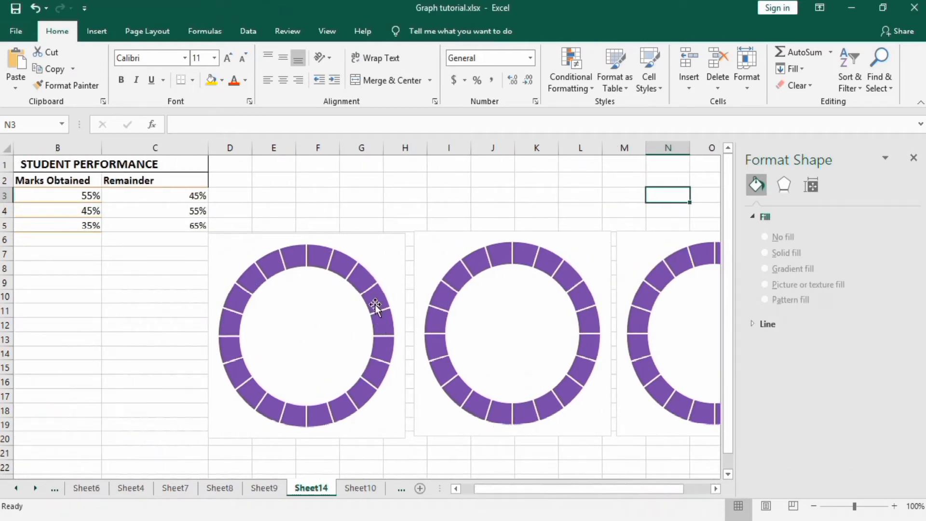
pyautogui.click(359, 280)
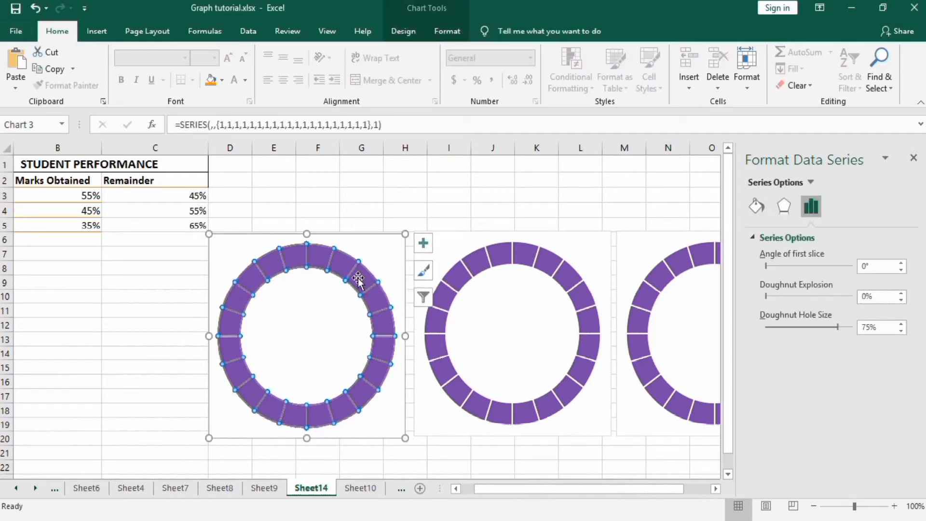
pyautogui.click(380, 237)
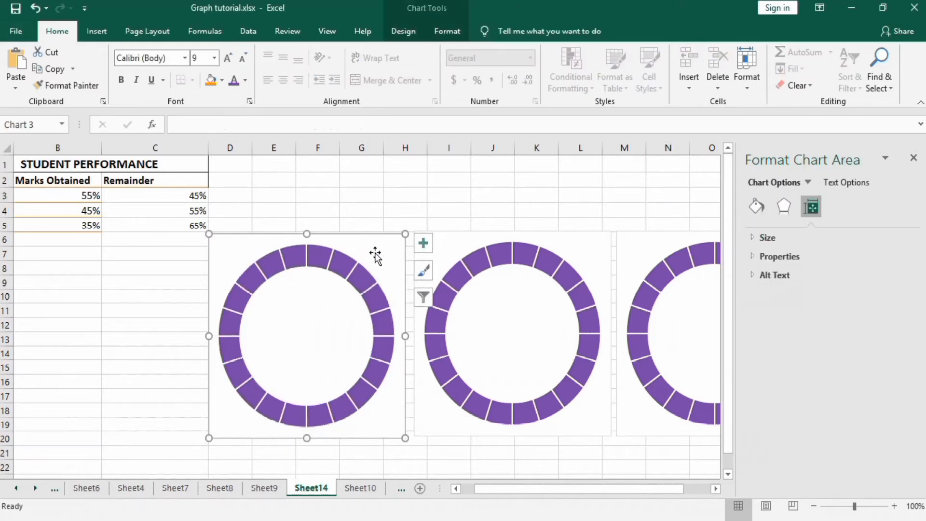
pyautogui.click(441, 31)
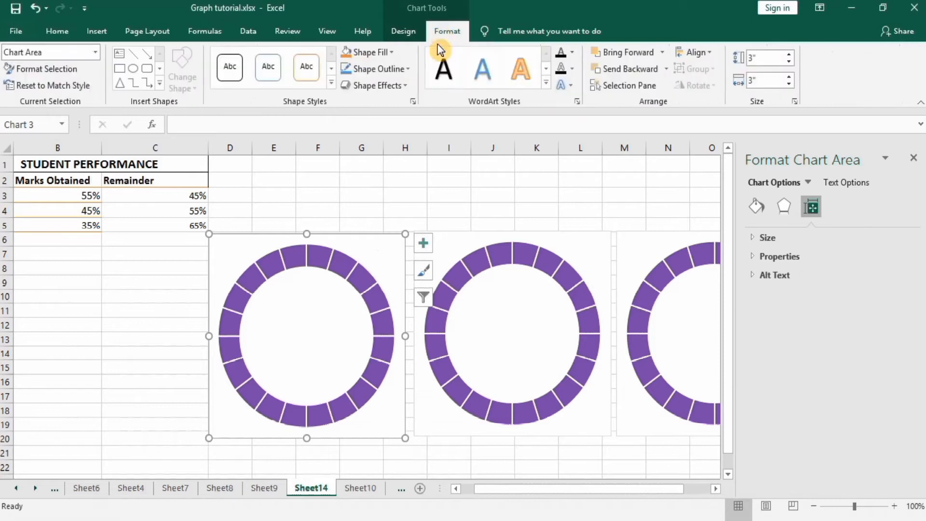
pyautogui.click(392, 53)
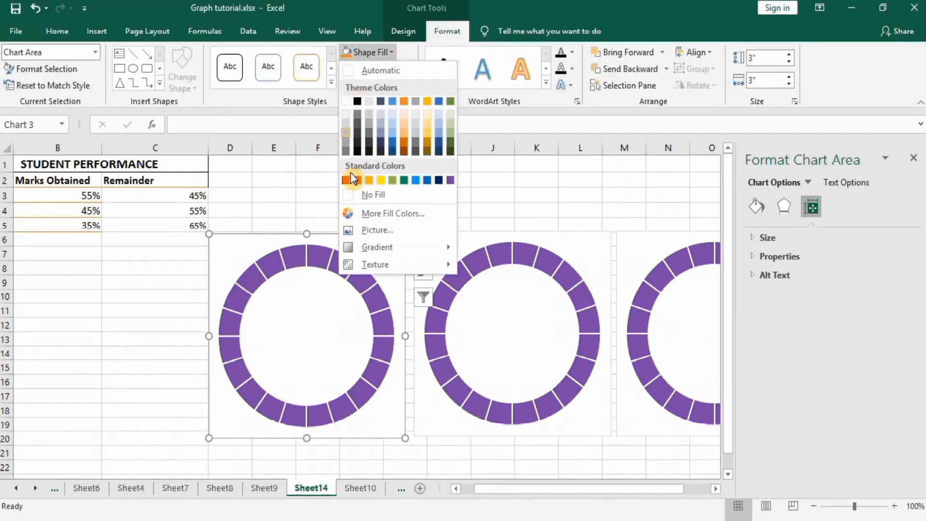
pyautogui.click(348, 193)
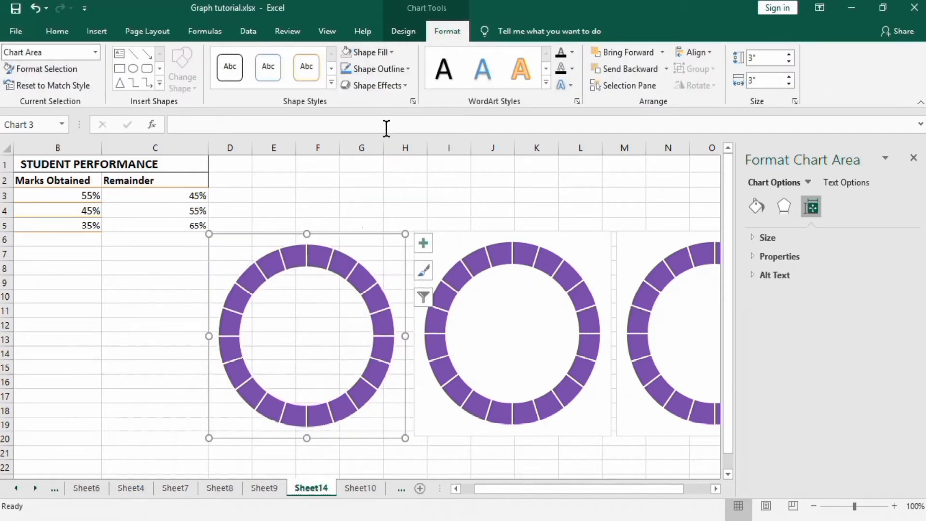
pyautogui.click(407, 69)
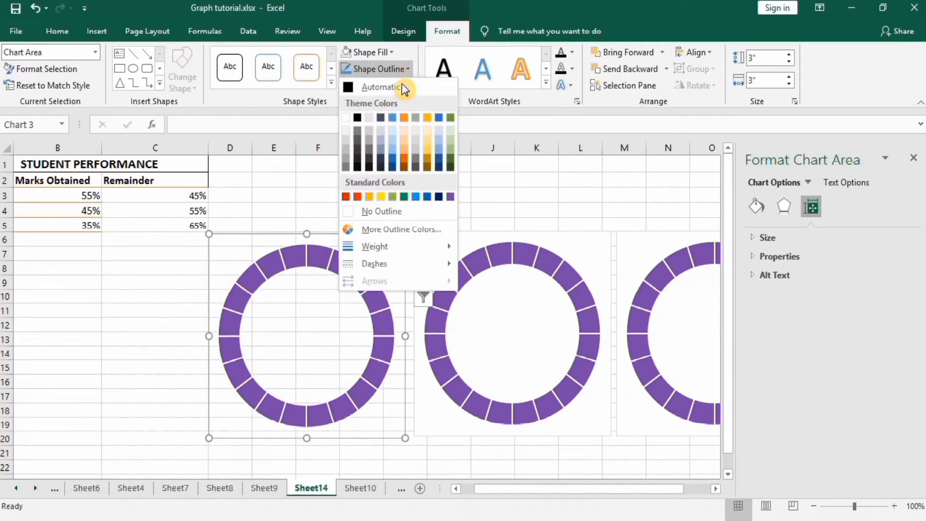
pyautogui.click(351, 212)
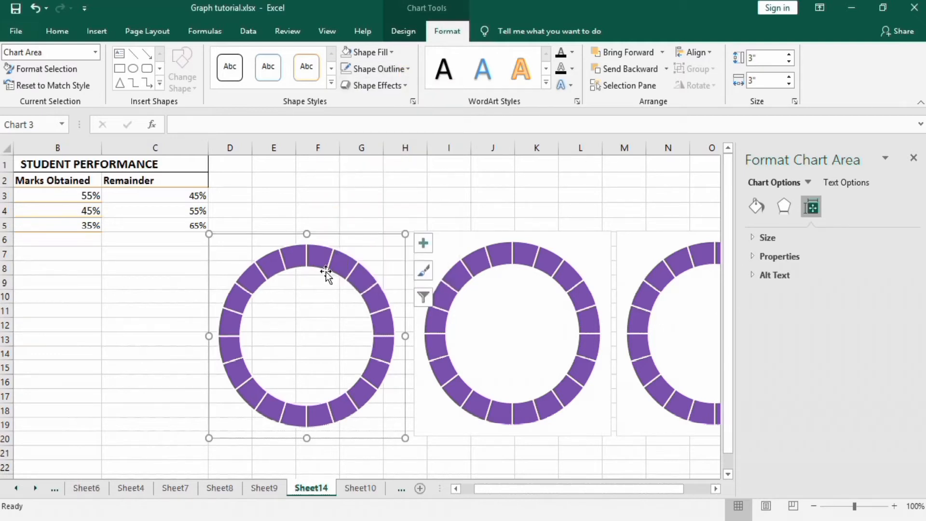
pyautogui.click(365, 199)
# Step: Duplicate the ring series inside the first doughnut chart and fill the new inner ring with the first standard red
pyautogui.click(323, 259)
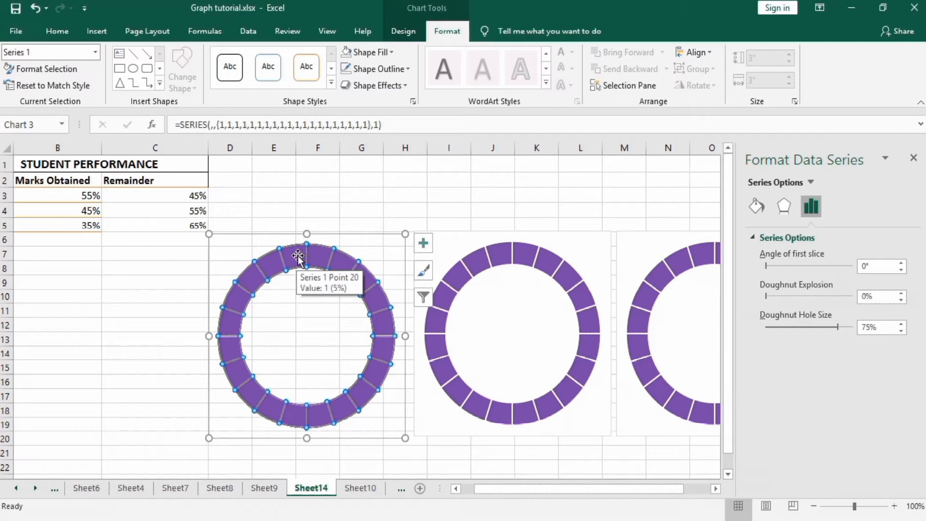
pyautogui.press('Escape')
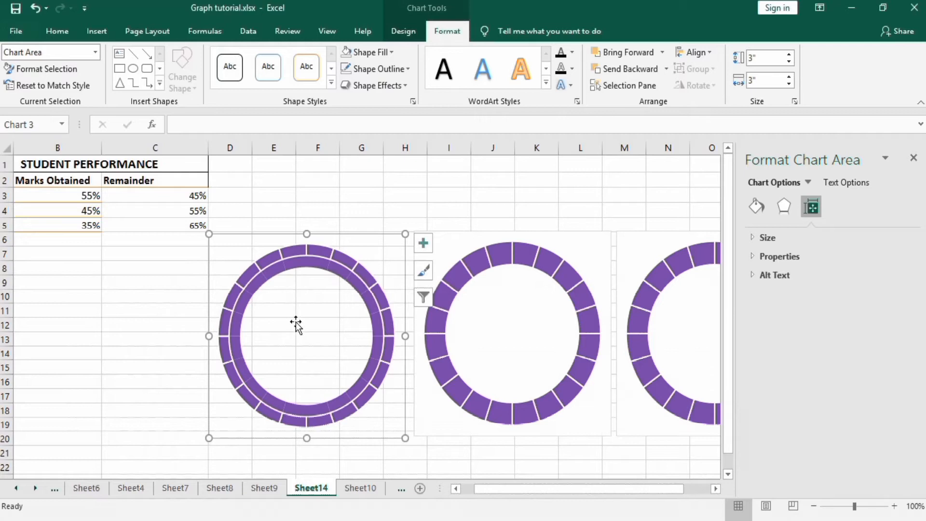
pyautogui.click(282, 268)
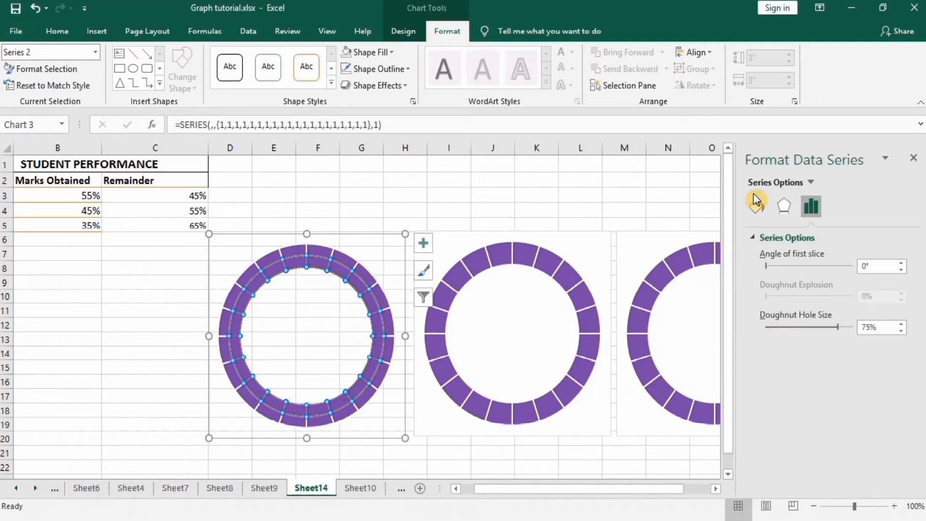
pyautogui.click(757, 208)
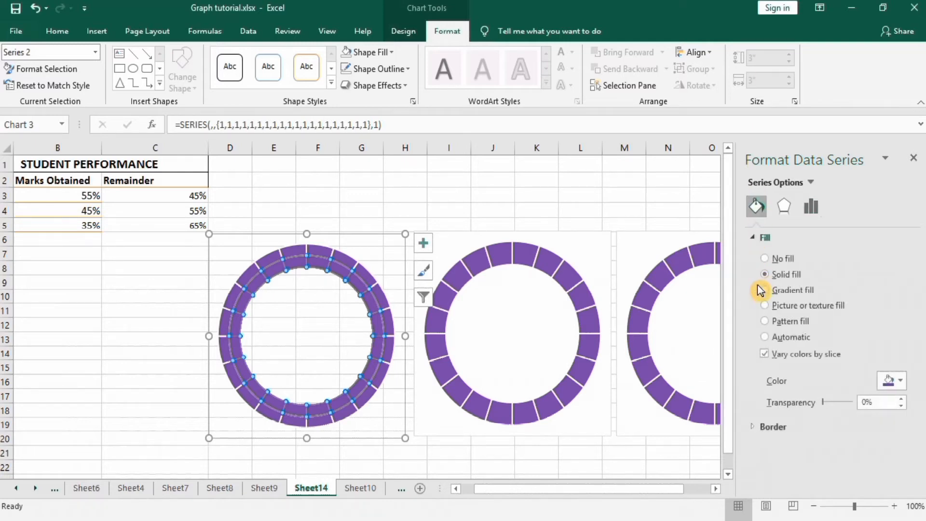
pyautogui.click(901, 380)
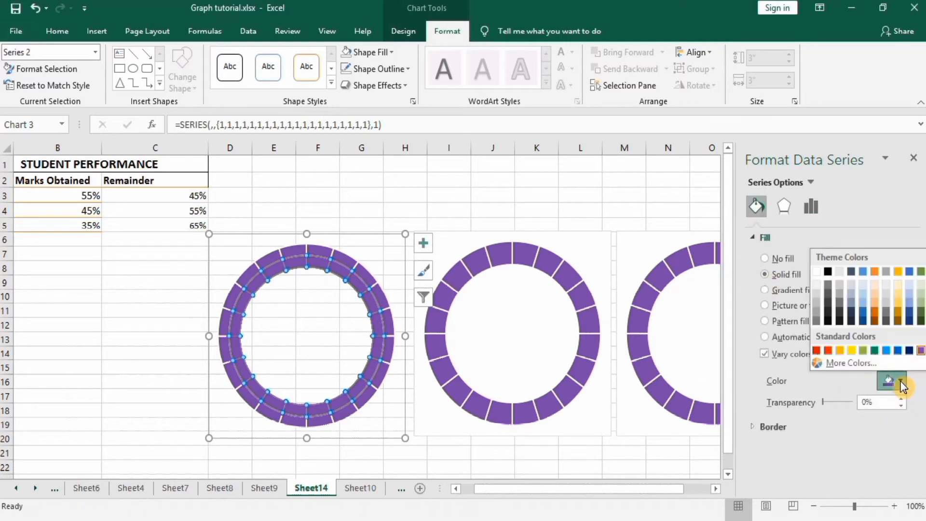
pyautogui.click(818, 352)
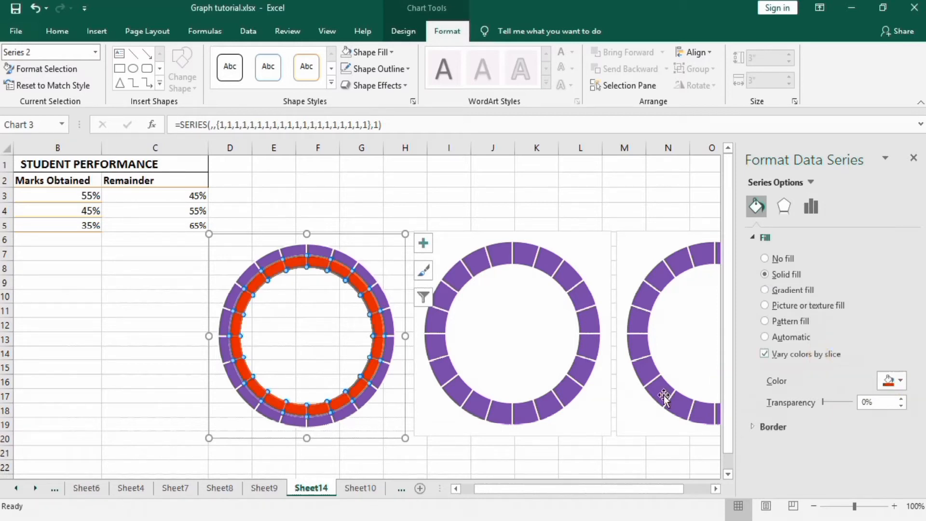
pyautogui.click(527, 205)
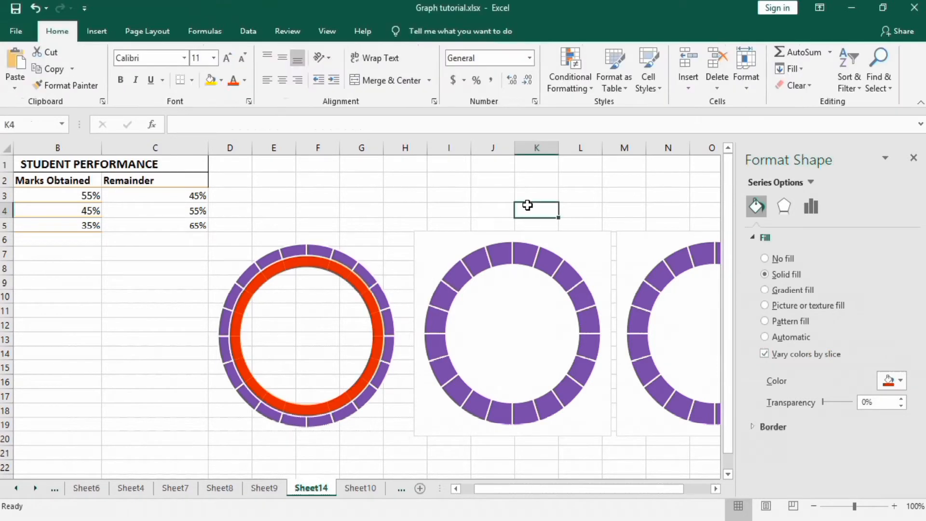
# Step: Set the second doughnut chart's chart area to No Fill and No Outline
pyautogui.click(481, 261)
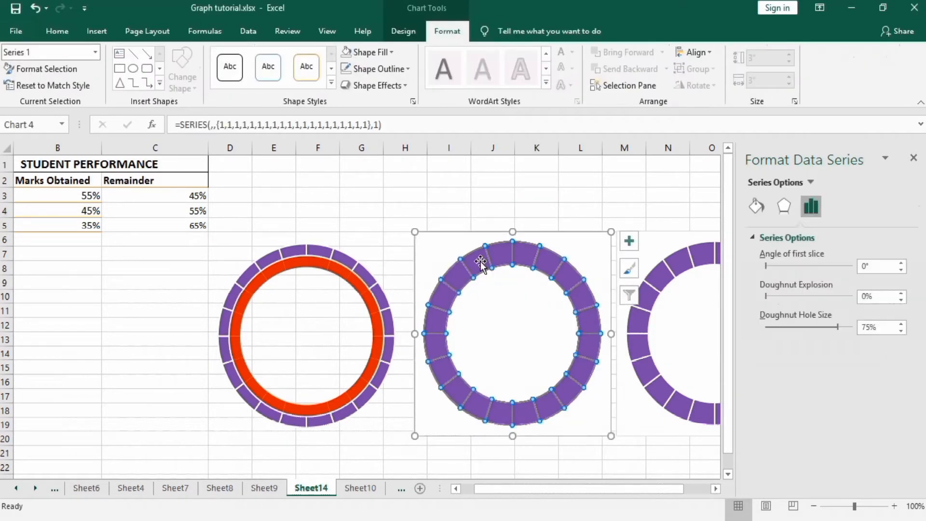
pyautogui.click(451, 231)
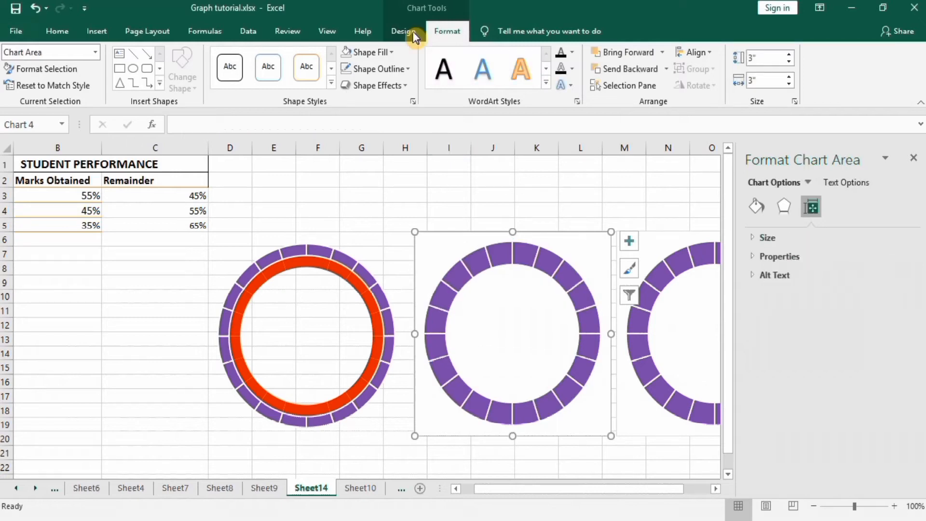
pyautogui.click(394, 53)
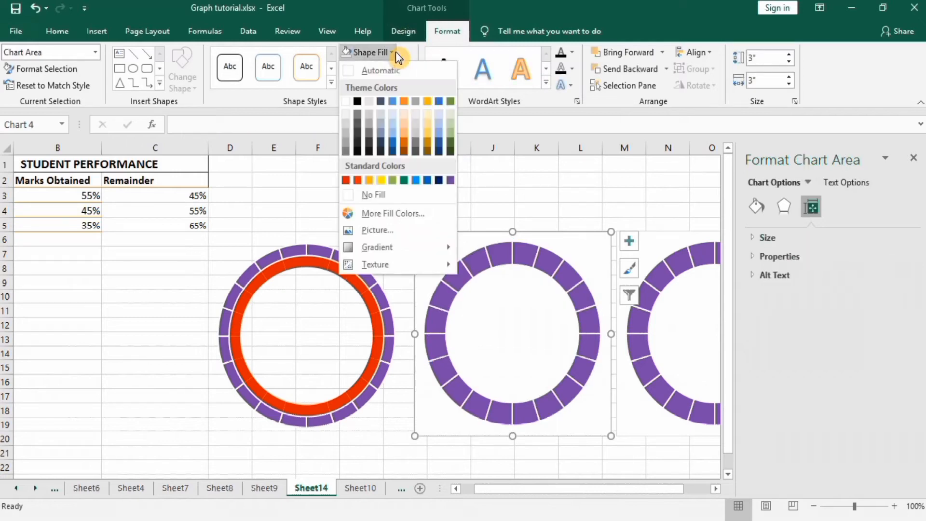
pyautogui.click(346, 194)
pyautogui.click(410, 72)
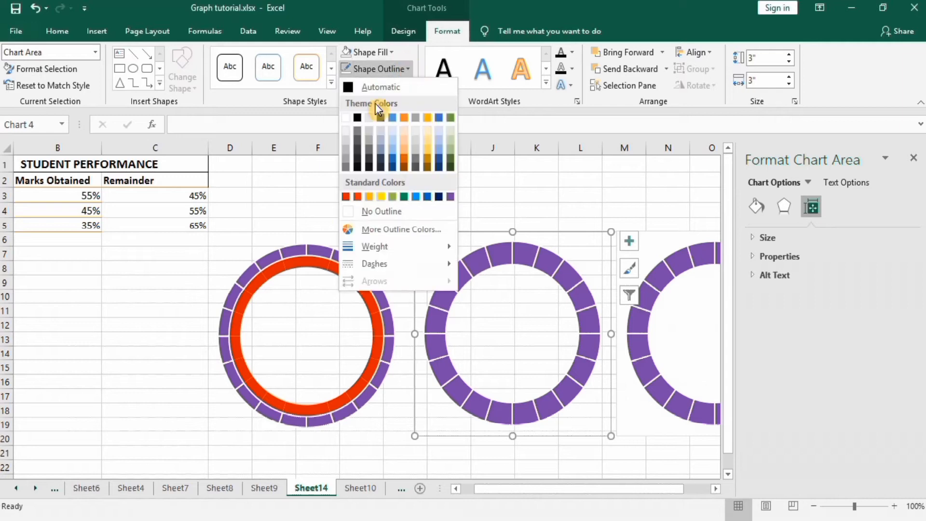
pyautogui.click(349, 210)
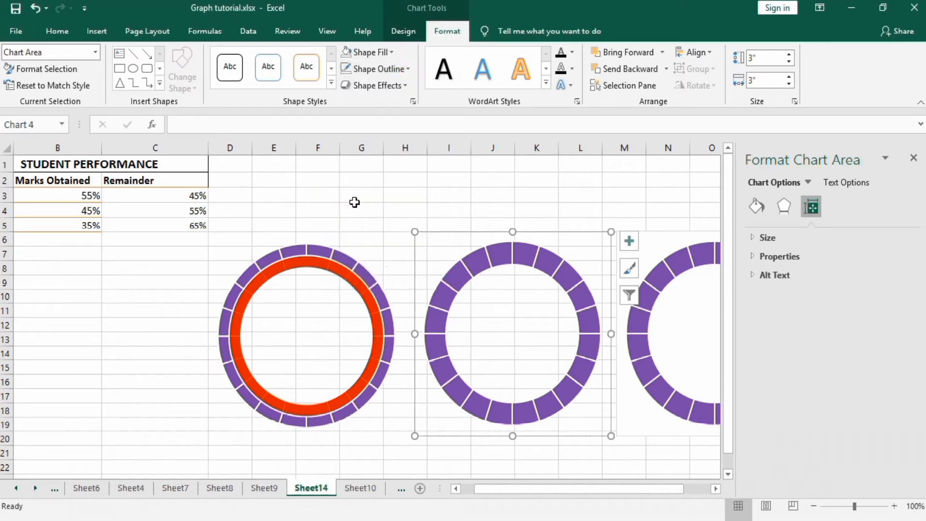
# Step: Copy the ring series of the second doughnut chart and paste it three times into the same chart to make four rings
pyautogui.click(479, 264)
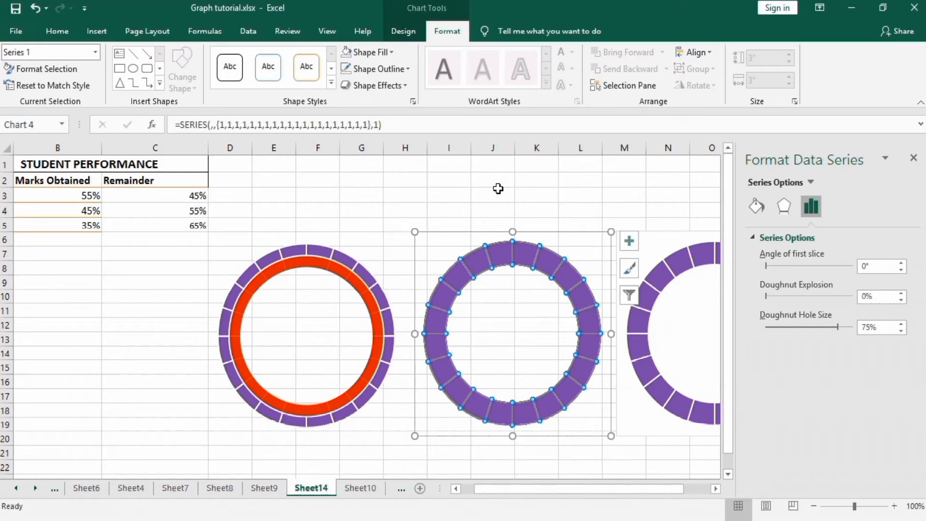
pyautogui.press('Escape')
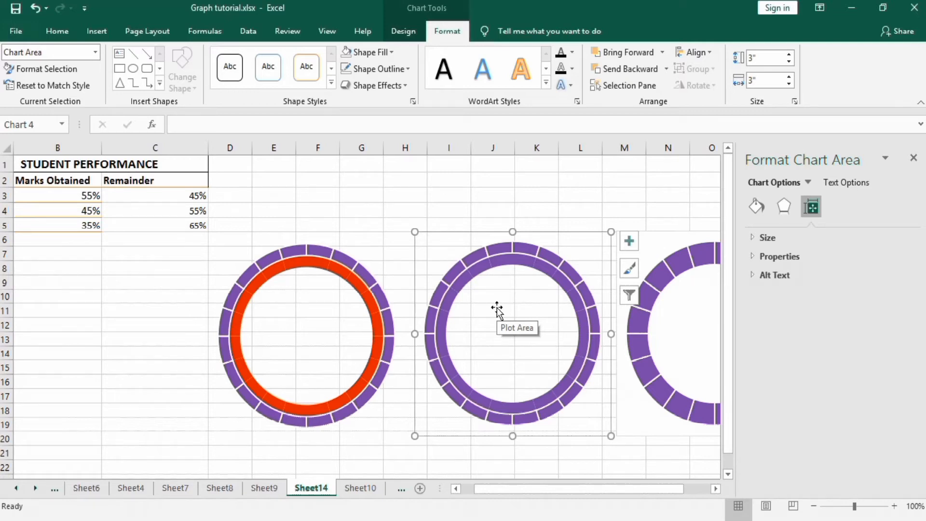
pyautogui.hotkey('ctrl', 'v')
pyautogui.hotkey('ctrl', 'v')
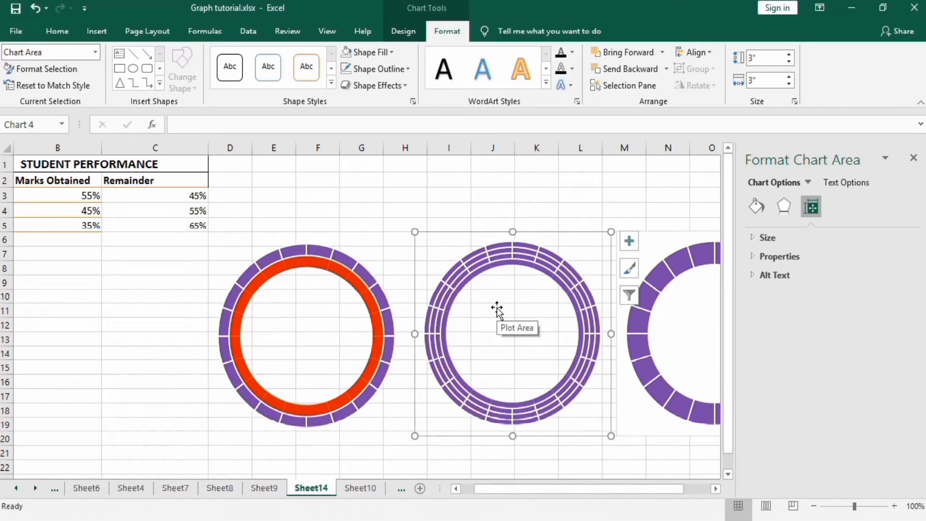
# Step: Fill the second ring from the outside of the middle doughnut chart with the first standard red
pyautogui.click(503, 248)
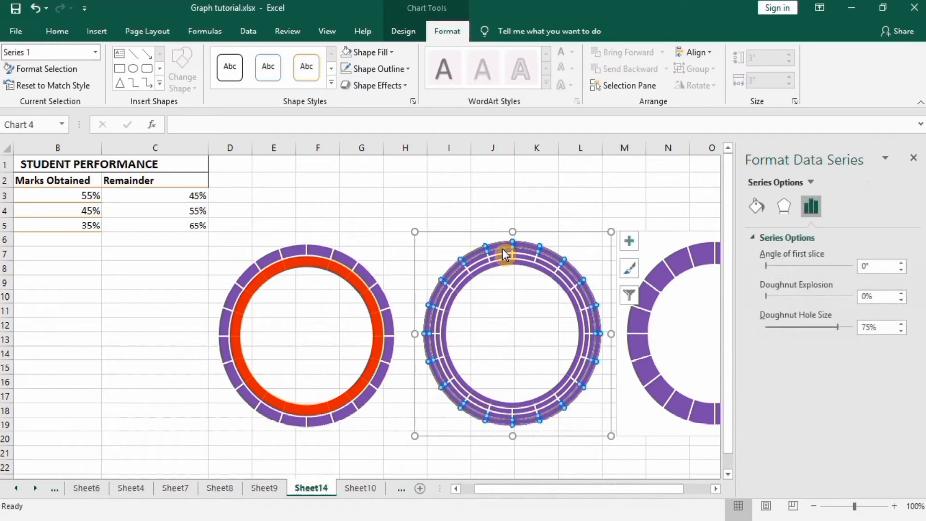
pyautogui.click(500, 251)
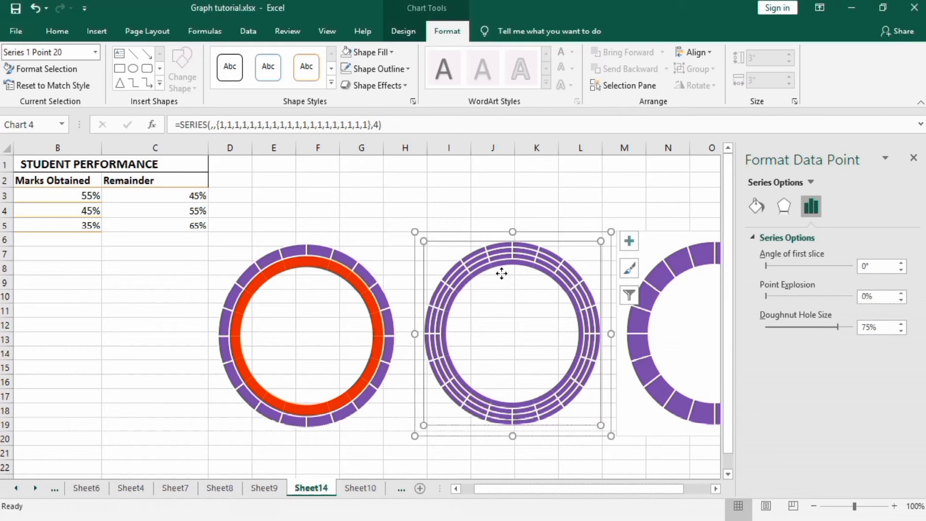
pyautogui.click(503, 276)
pyautogui.click(504, 254)
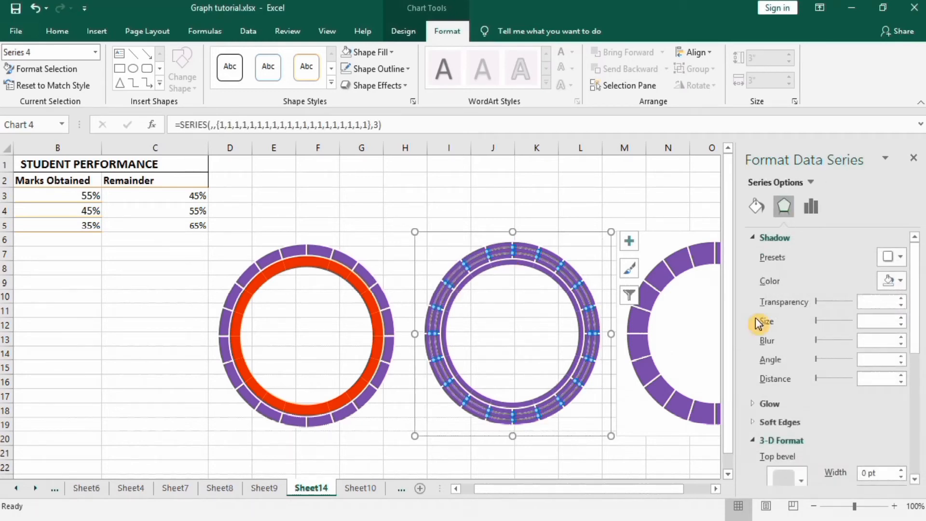
pyautogui.click(757, 207)
pyautogui.click(757, 208)
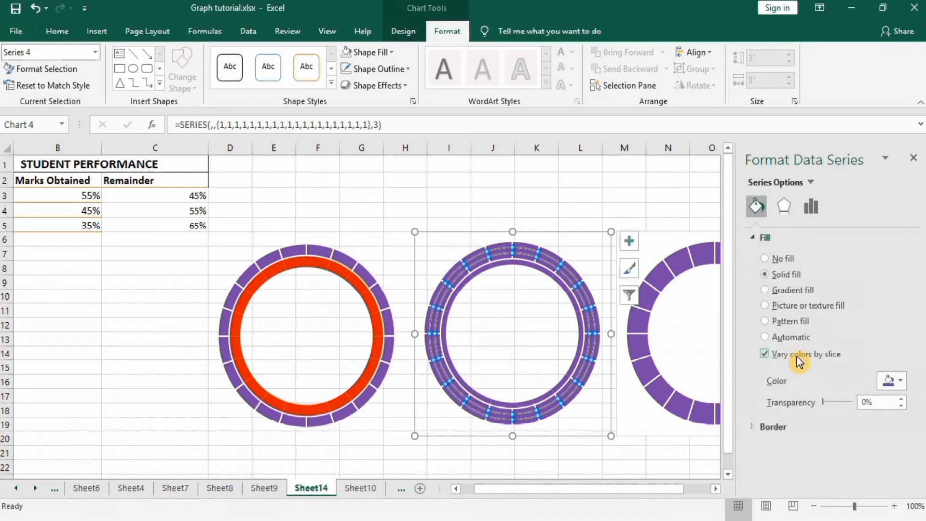
pyautogui.click(901, 382)
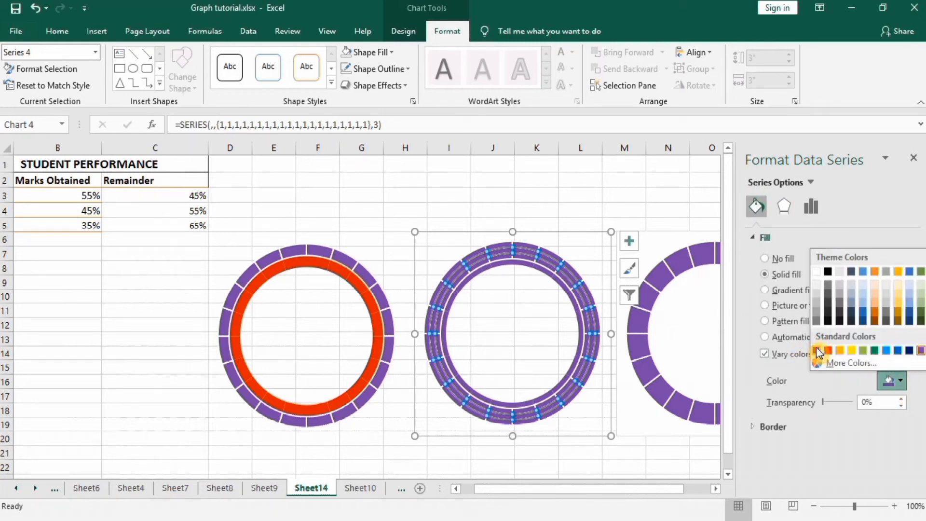
pyautogui.click(817, 351)
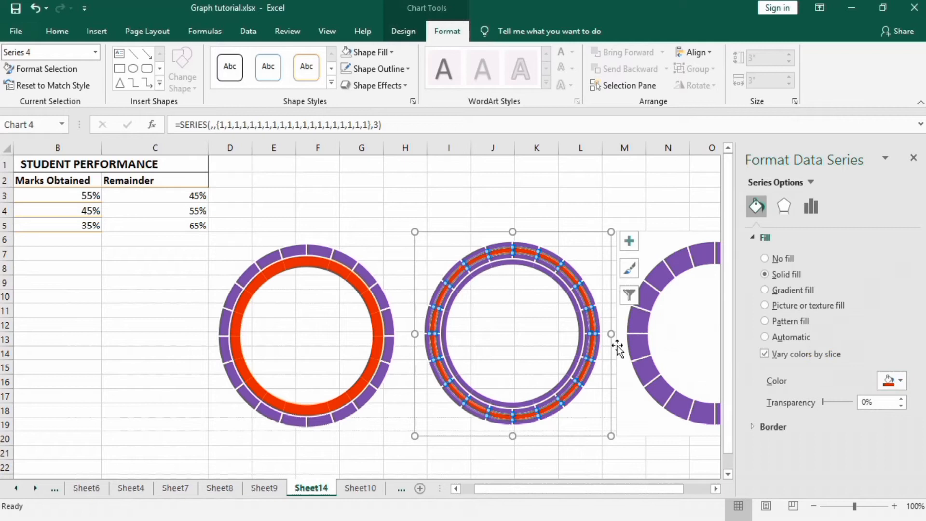
# Step: Fill the innermost ring of the middle doughnut chart with the same standard red
pyautogui.click(551, 276)
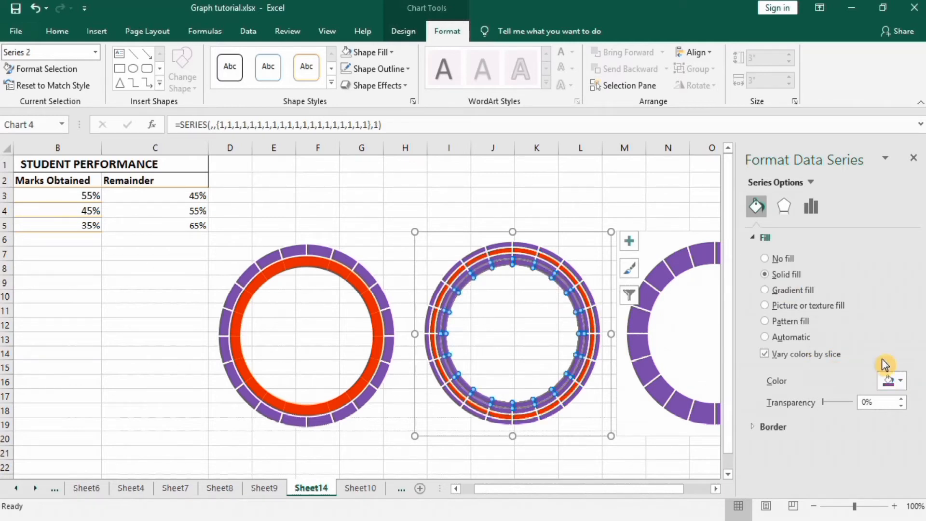
pyautogui.click(901, 382)
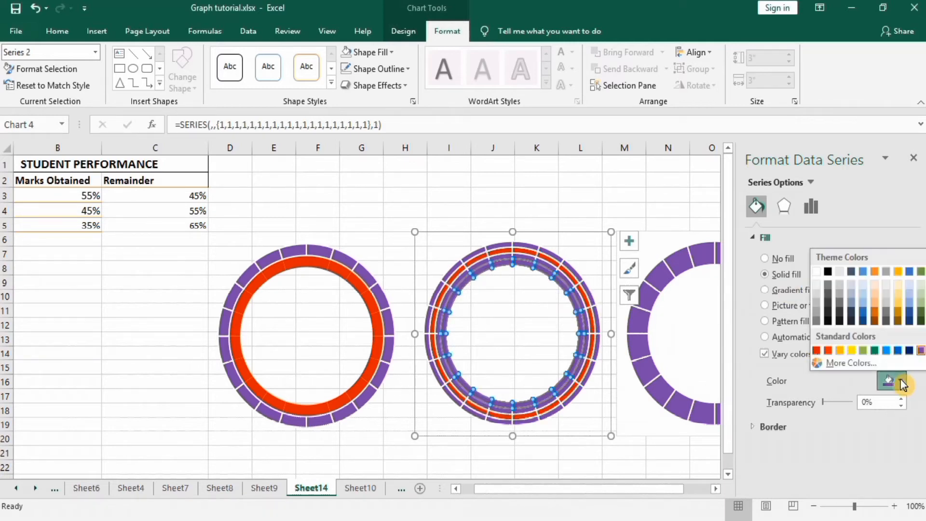
pyautogui.click(817, 351)
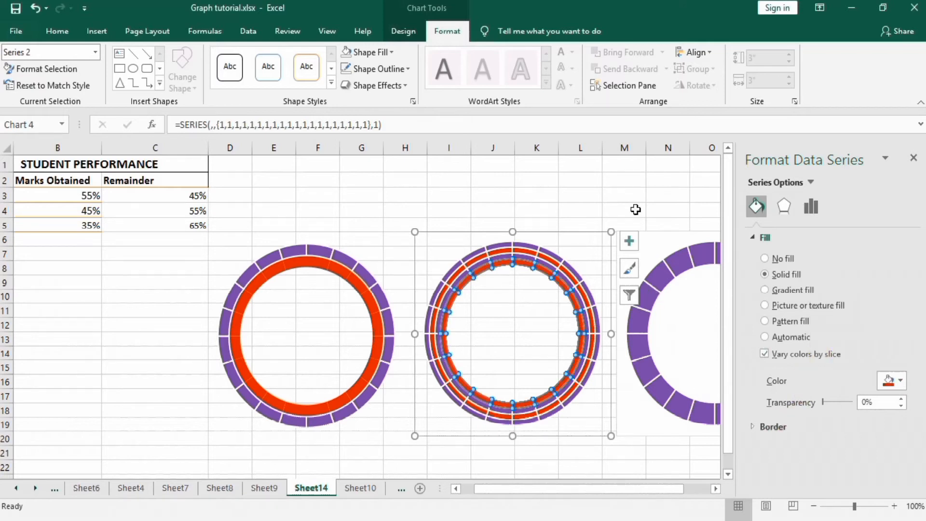
pyautogui.click(620, 206)
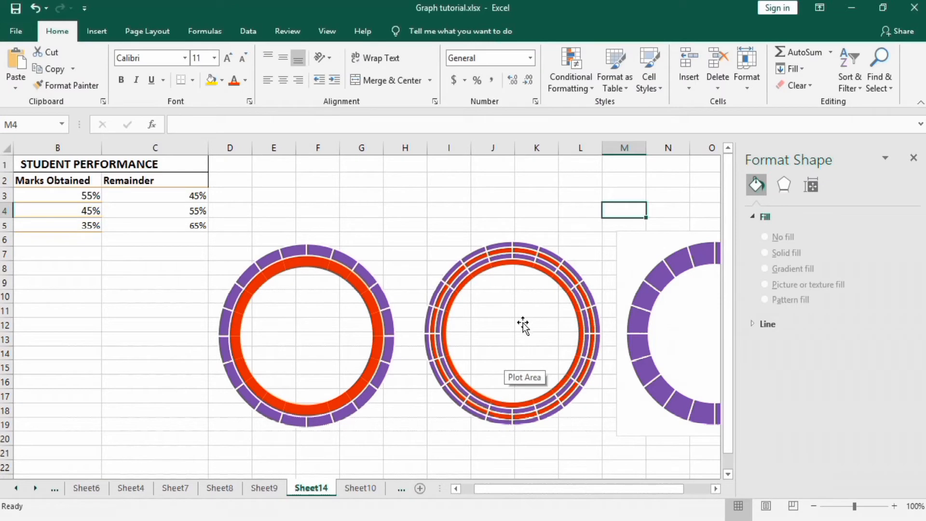
# Step: Set the third doughnut chart's chart area to No Fill and No Outline
pyautogui.click(715, 488)
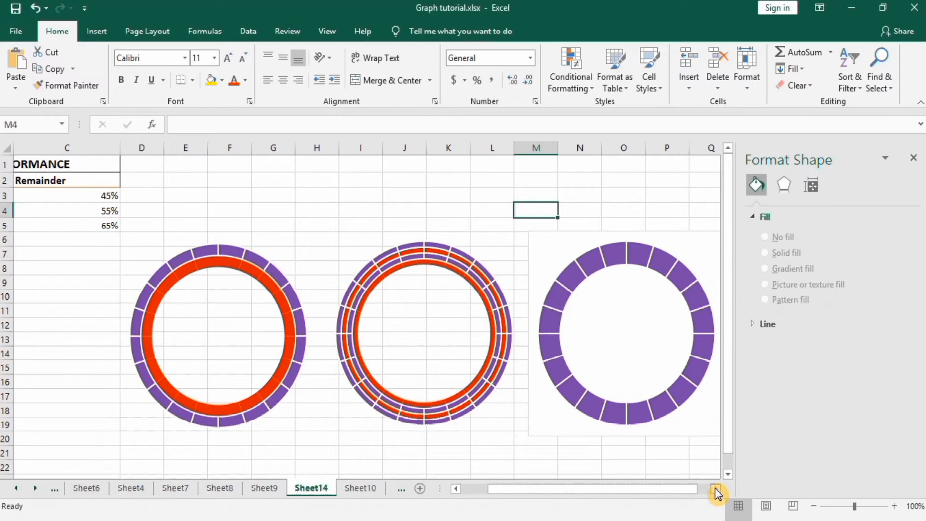
pyautogui.click(715, 488)
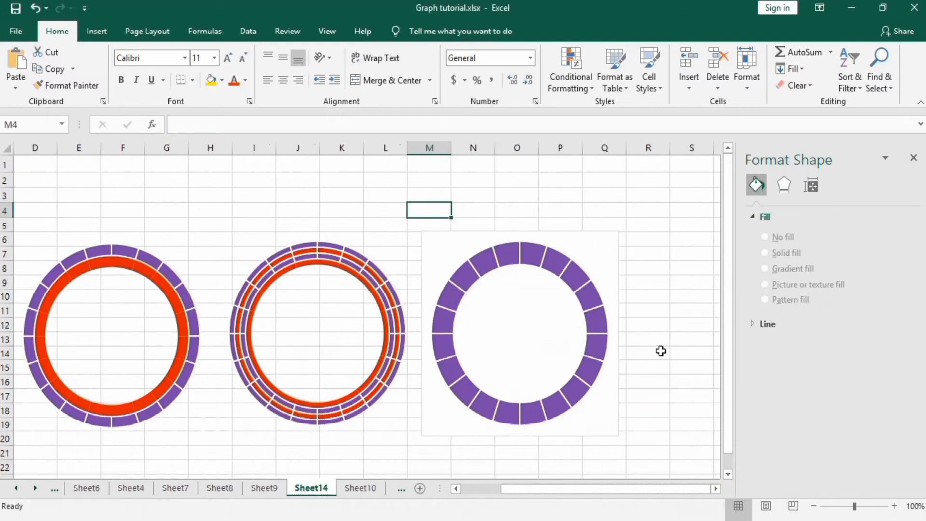
pyautogui.click(456, 489)
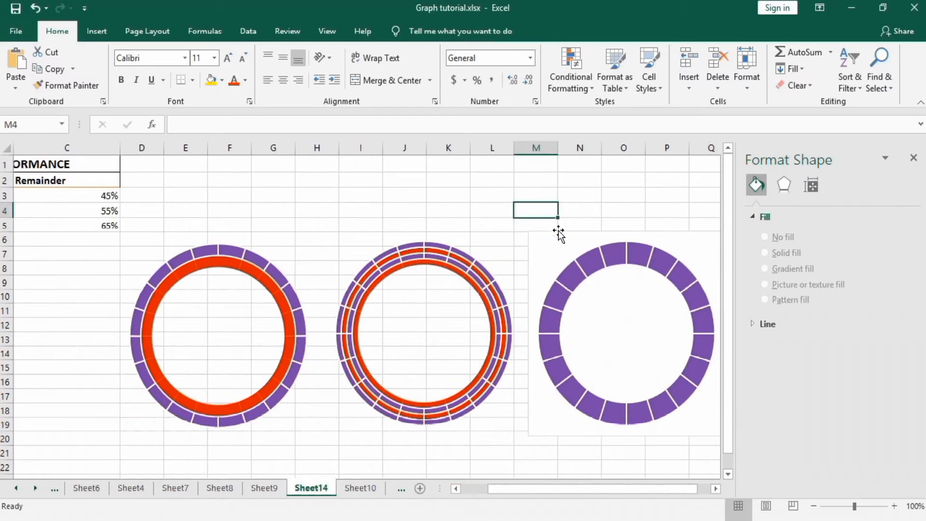
pyautogui.click(559, 235)
pyautogui.click(395, 57)
pyautogui.click(345, 194)
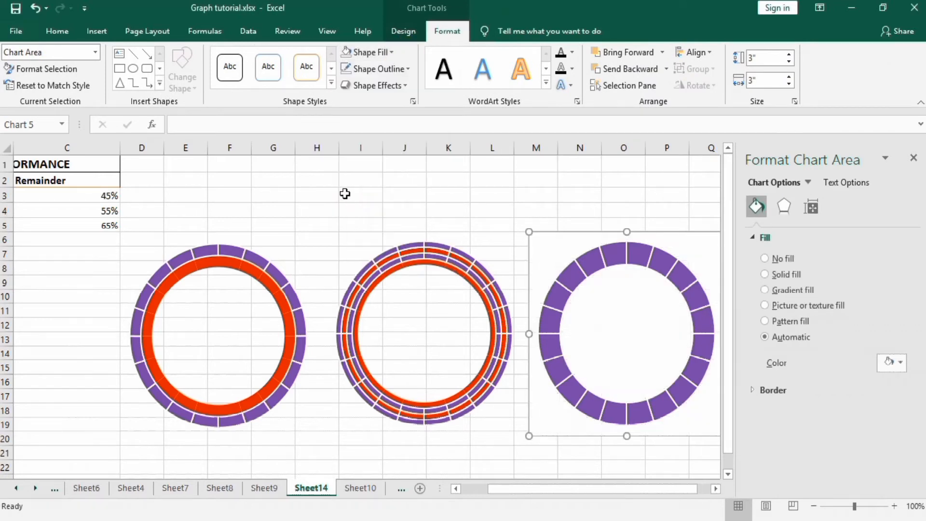
pyautogui.click(406, 69)
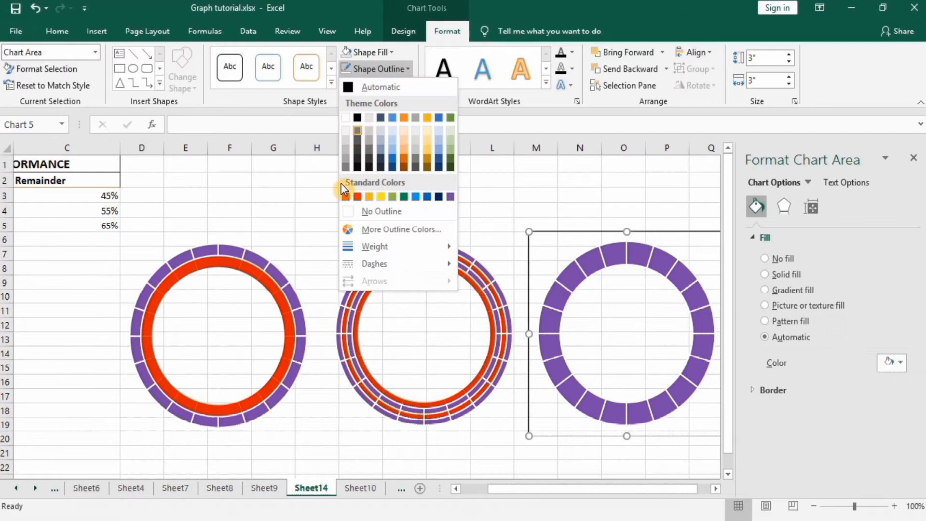
pyautogui.click(348, 211)
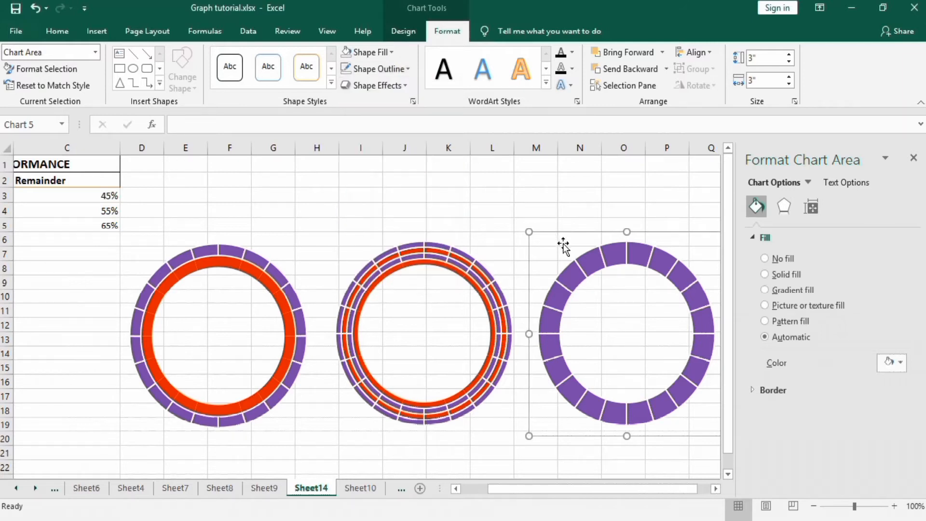
# Step: Set the third chart's Doughnut Hole Size to 65% and select its ring series
pyautogui.click(593, 261)
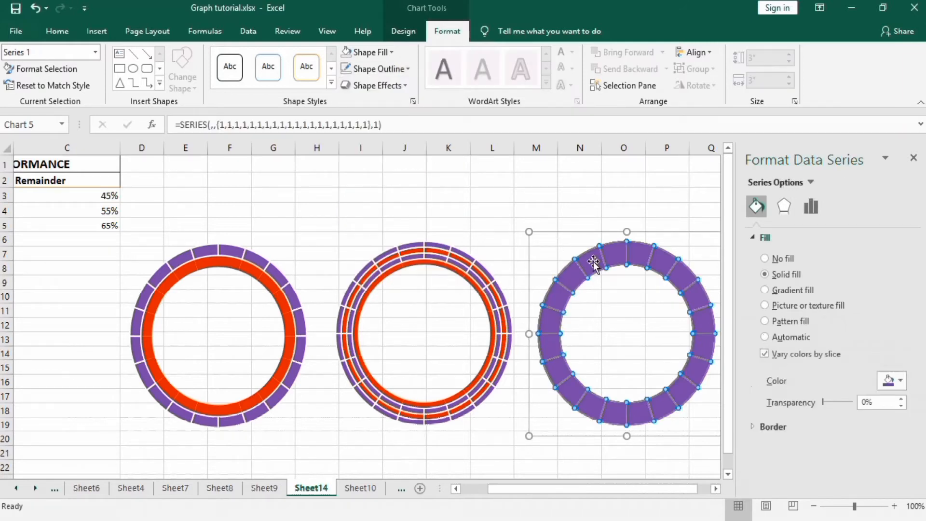
pyautogui.click(819, 206)
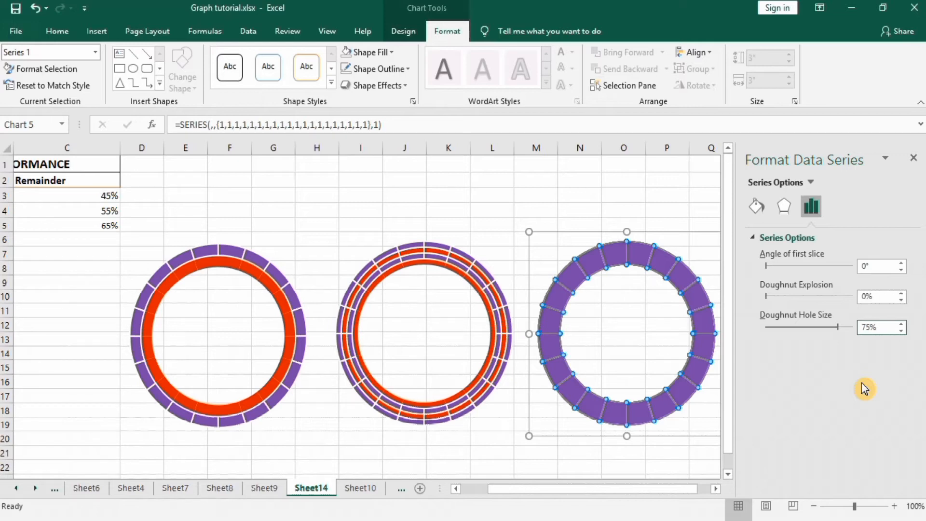
pyautogui.press('BackSpace')
pyautogui.click(653, 211)
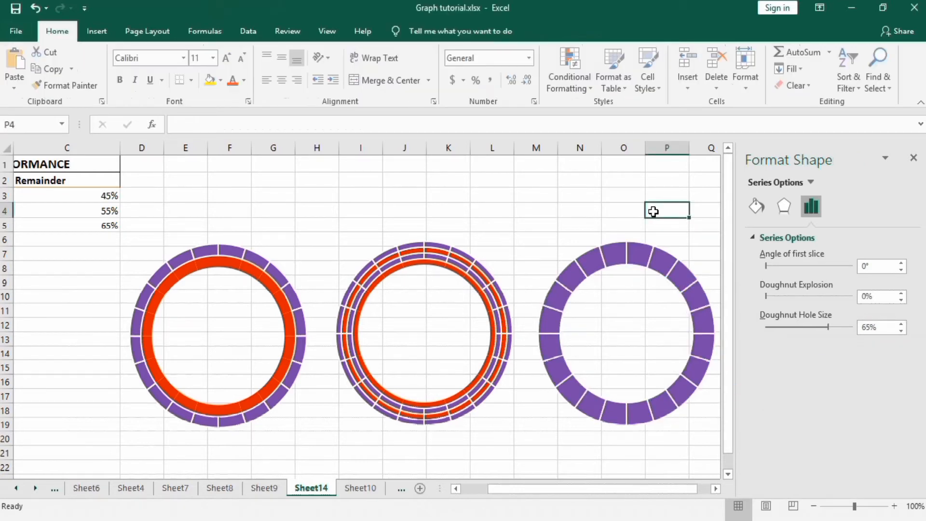
pyautogui.click(613, 259)
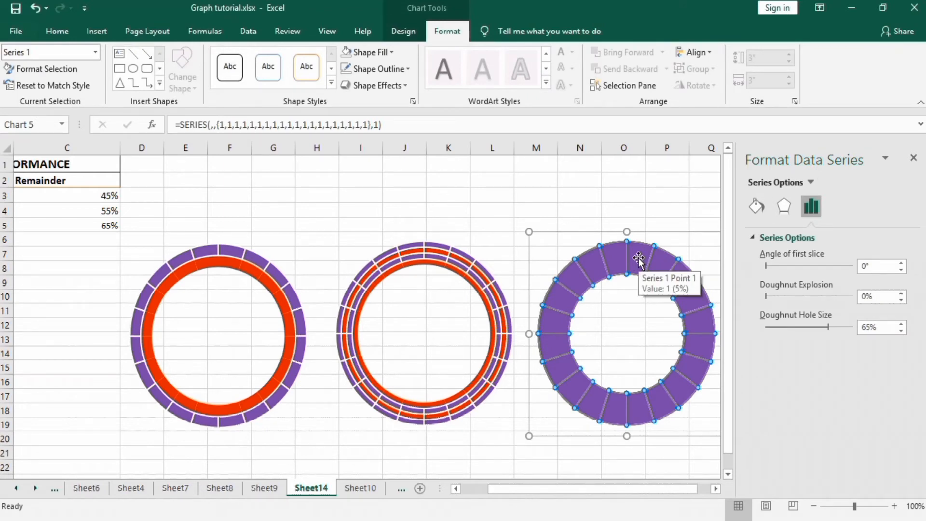
# Step: Paste the copied series into the third doughnut chart repeatedly until it has six rings
pyautogui.press('Escape')
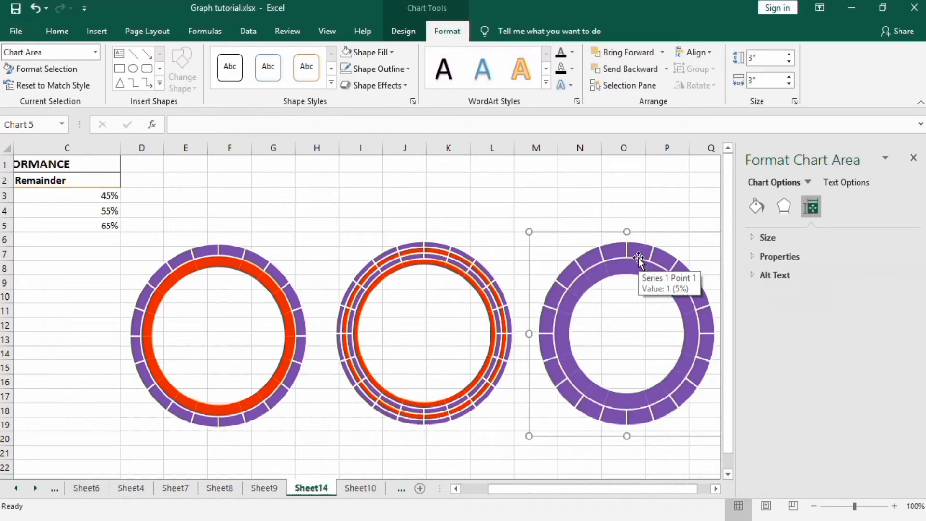
pyautogui.hotkey('ctrl', 'v')
pyautogui.hotkey('ctrl', 'v')
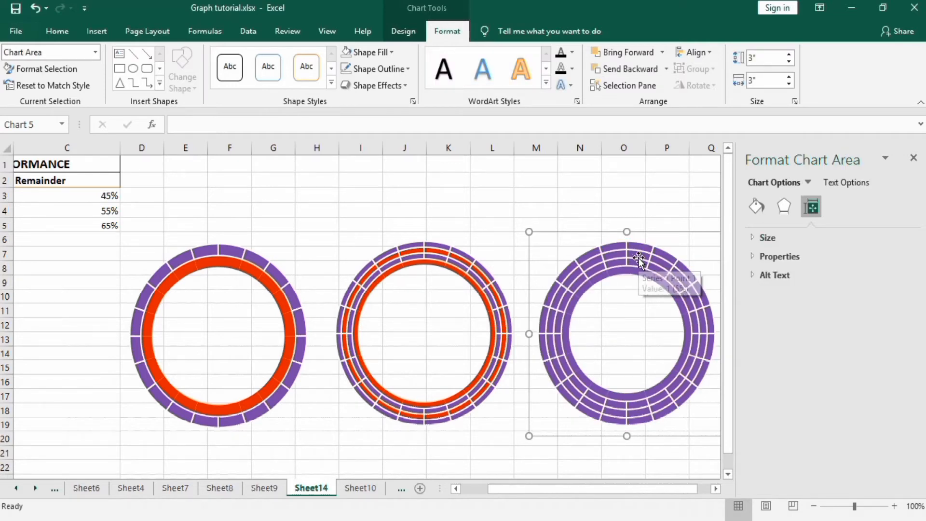
pyautogui.hotkey('ctrl', 'v')
pyautogui.hotkey('ctrl', 'v')
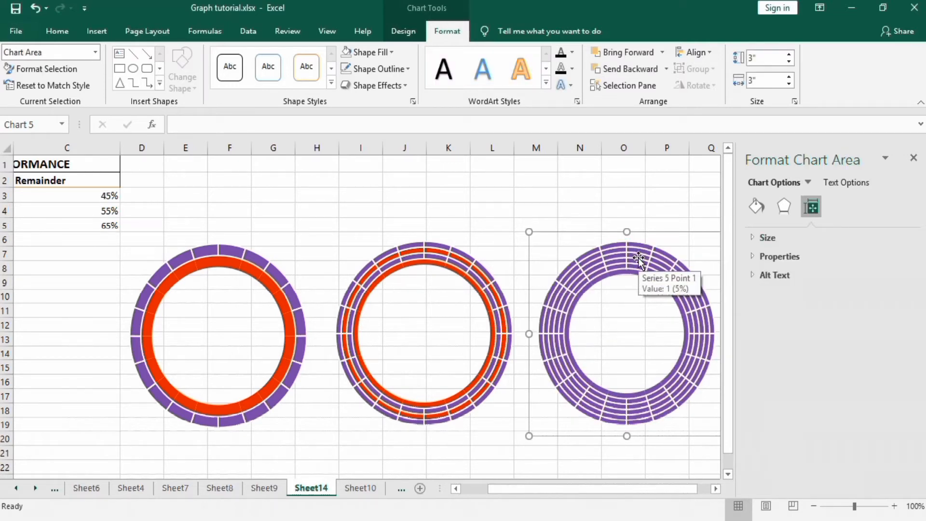
# Step: Fill the second ring from the outside of the third doughnut chart with the first standard red
pyautogui.click(615, 250)
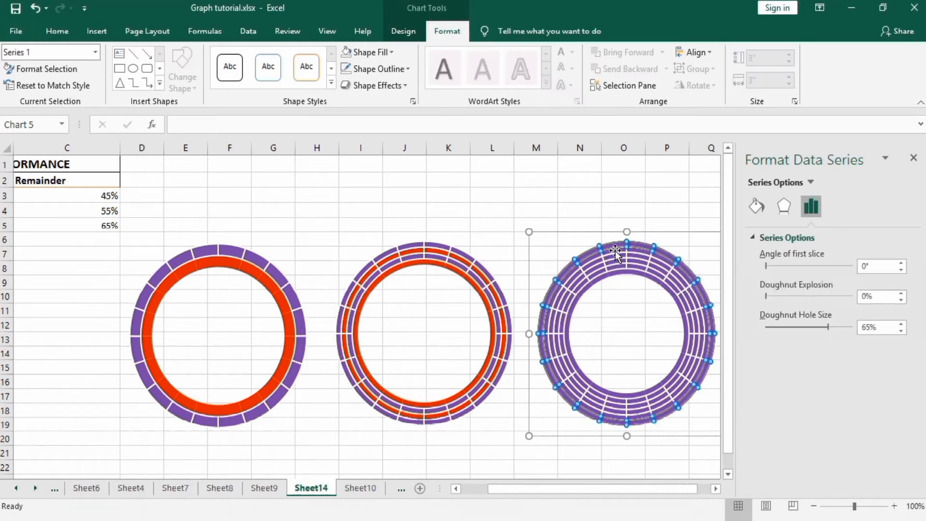
pyautogui.click(616, 253)
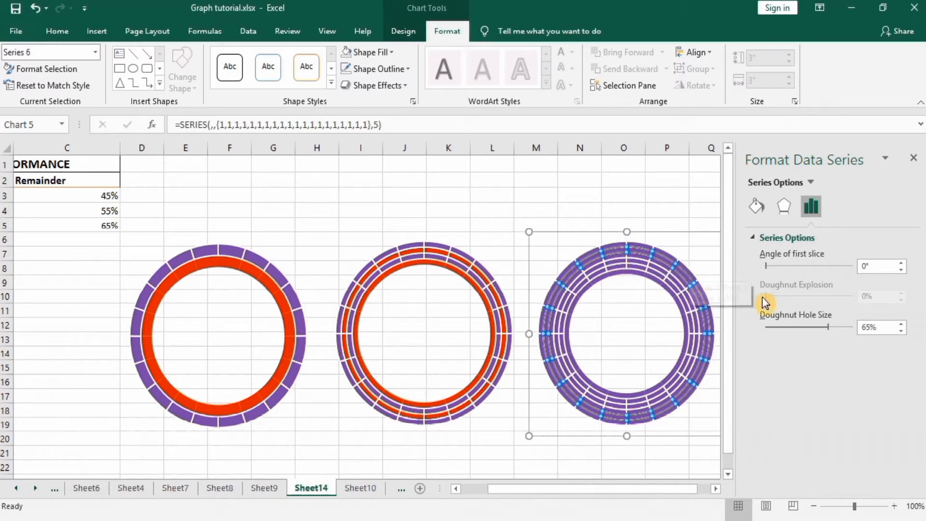
pyautogui.click(758, 206)
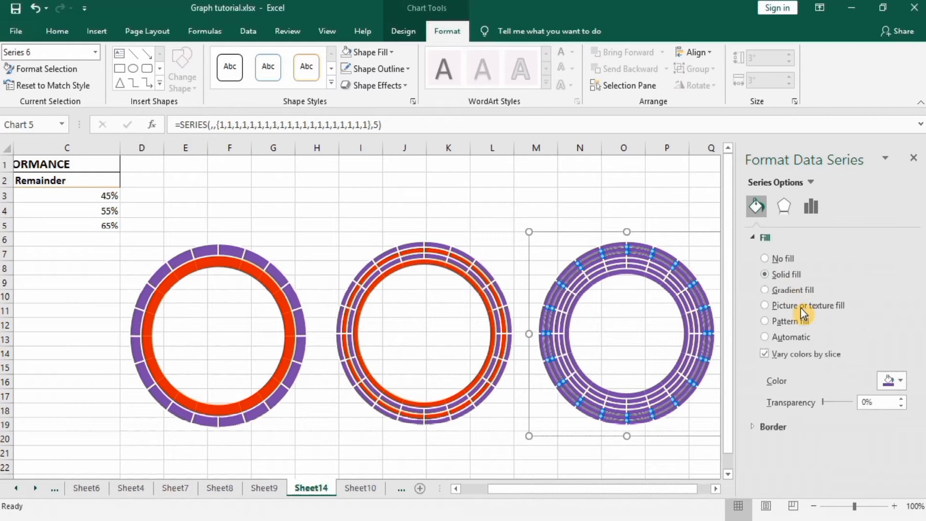
pyautogui.click(896, 381)
pyautogui.click(818, 351)
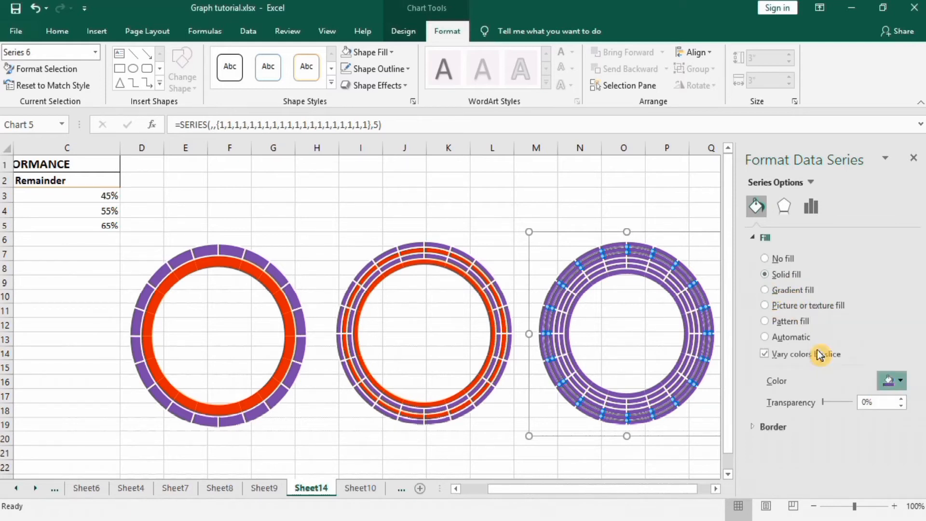
pyautogui.click(640, 262)
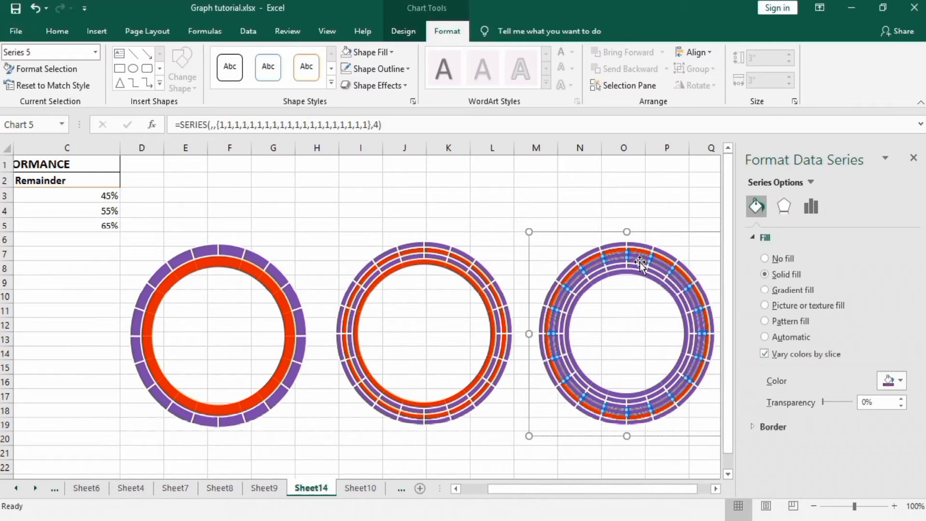
pyautogui.click(640, 263)
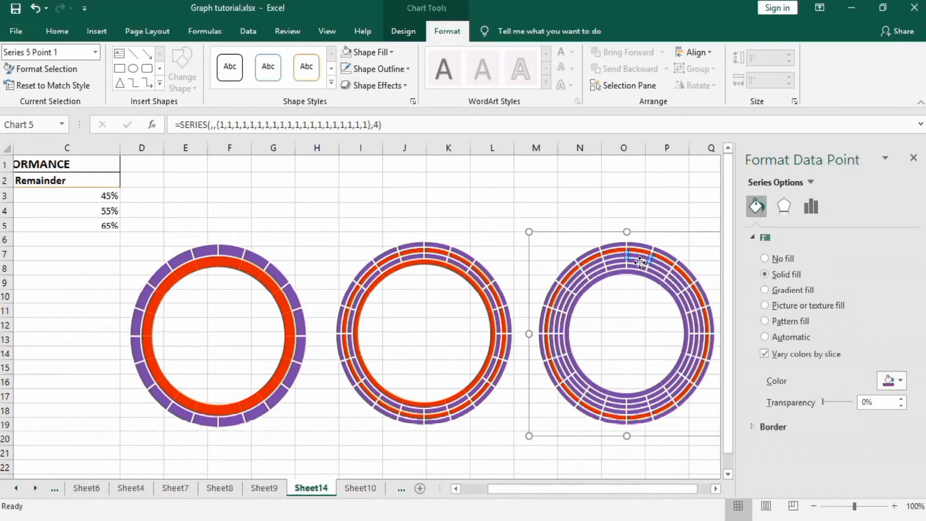
pyautogui.click(636, 239)
pyautogui.click(647, 211)
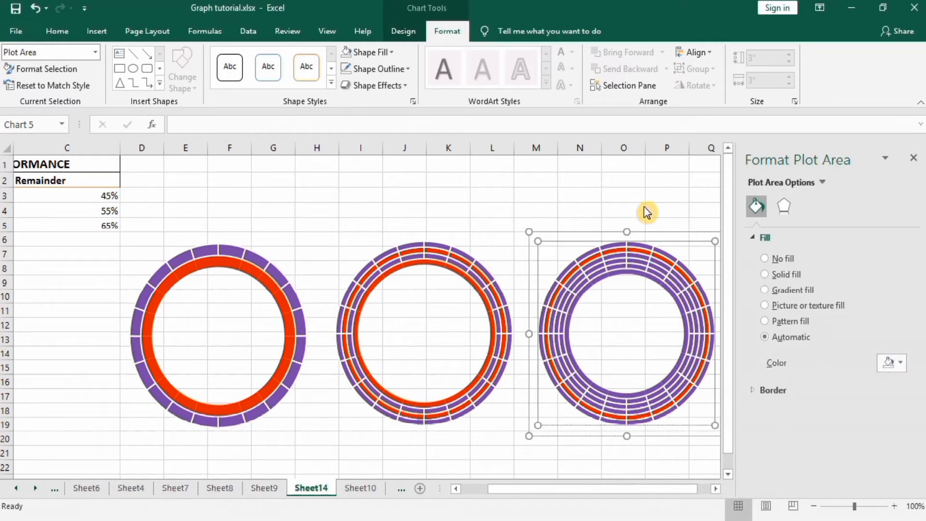
pyautogui.click(614, 261)
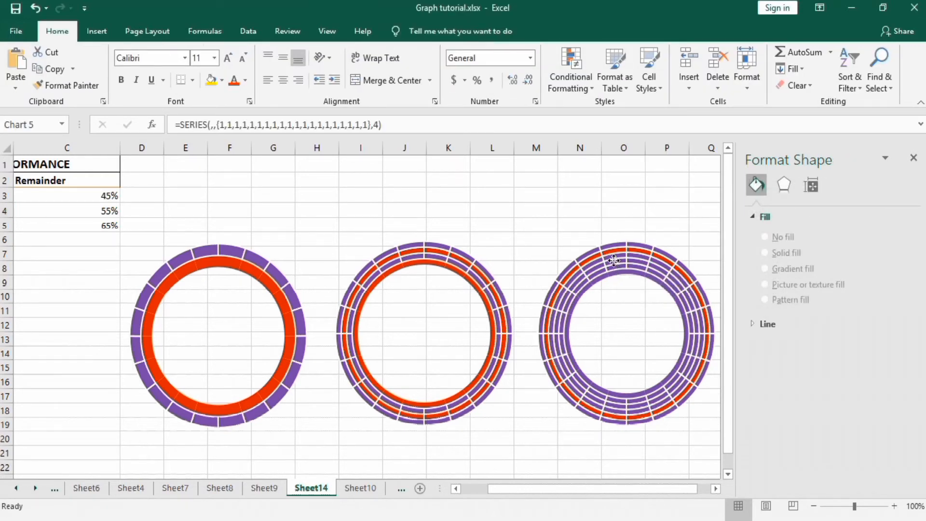
pyautogui.click(611, 216)
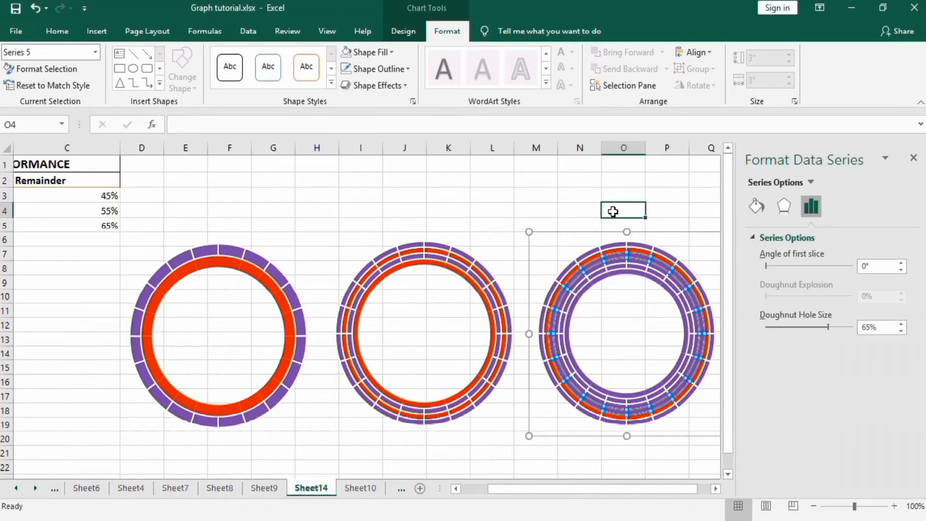
# Step: Fill the fourth ring from the outside of the third doughnut chart with the first standard red
pyautogui.click(598, 267)
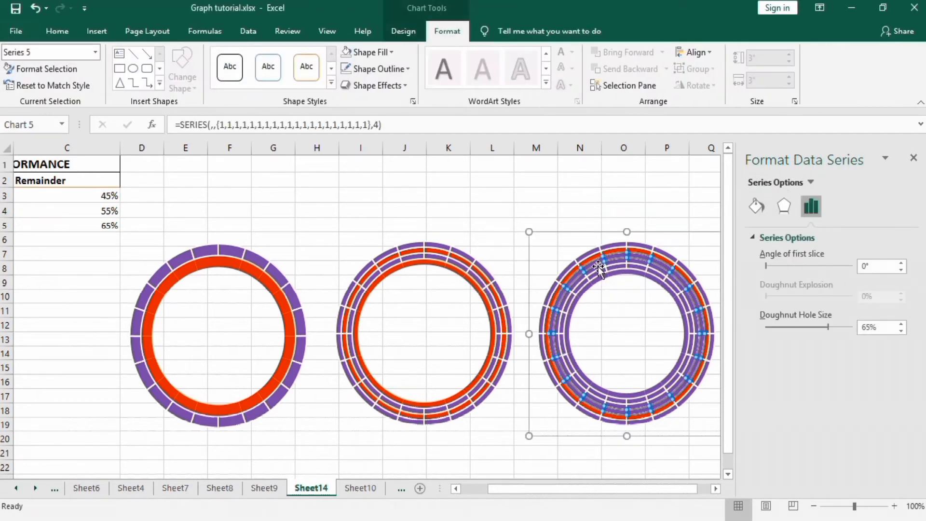
pyautogui.click(599, 270)
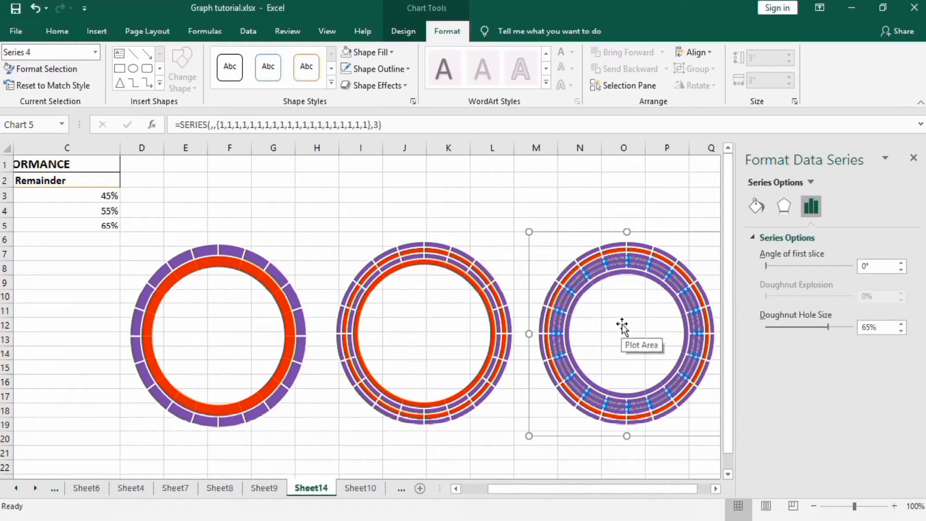
pyautogui.click(756, 206)
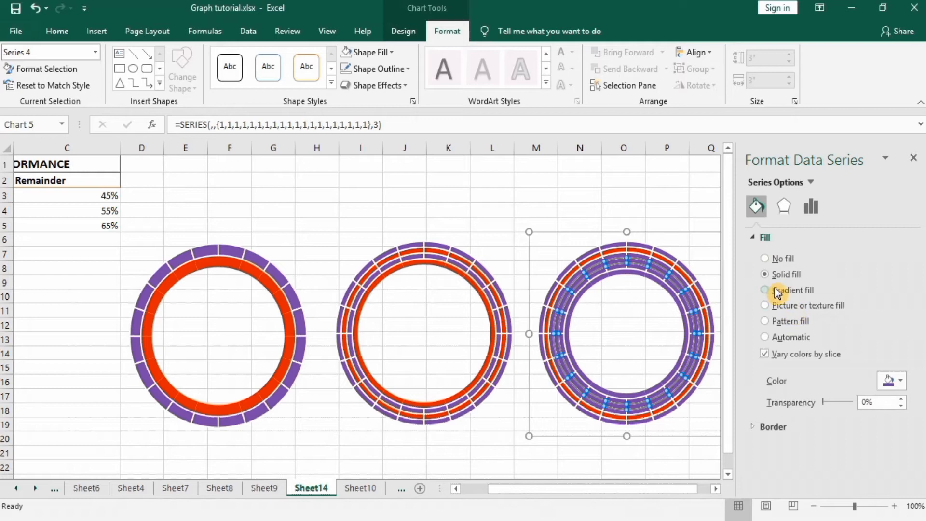
pyautogui.click(901, 382)
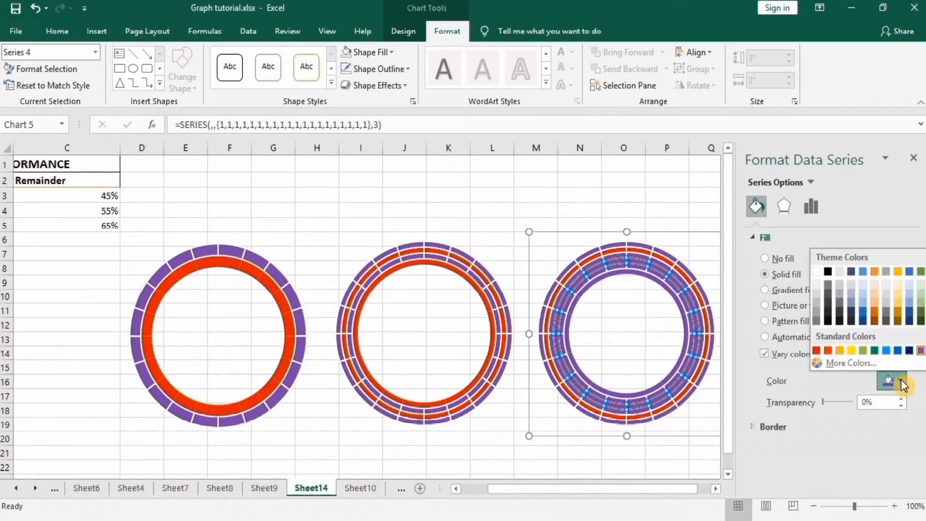
pyautogui.click(818, 351)
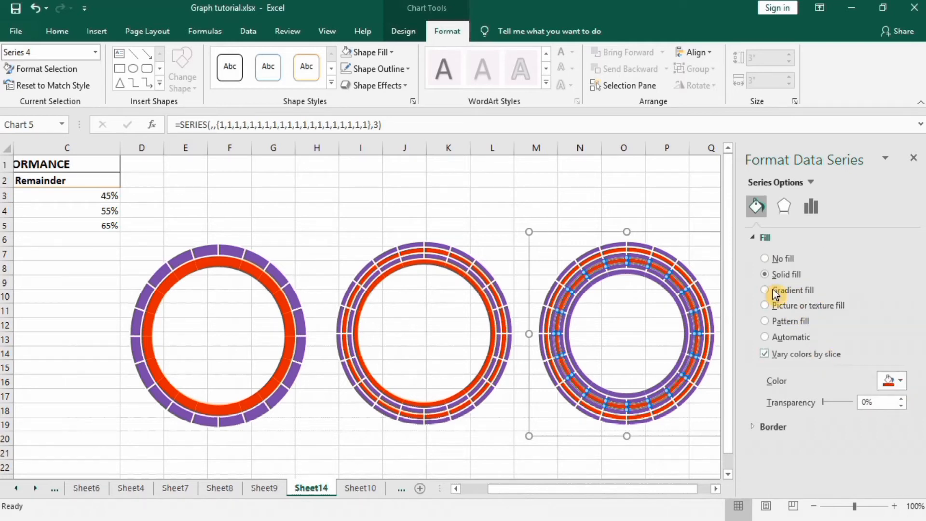
# Step: Fill the innermost ring of the third doughnut chart with the first standard red and deselect the chart
pyautogui.click(635, 272)
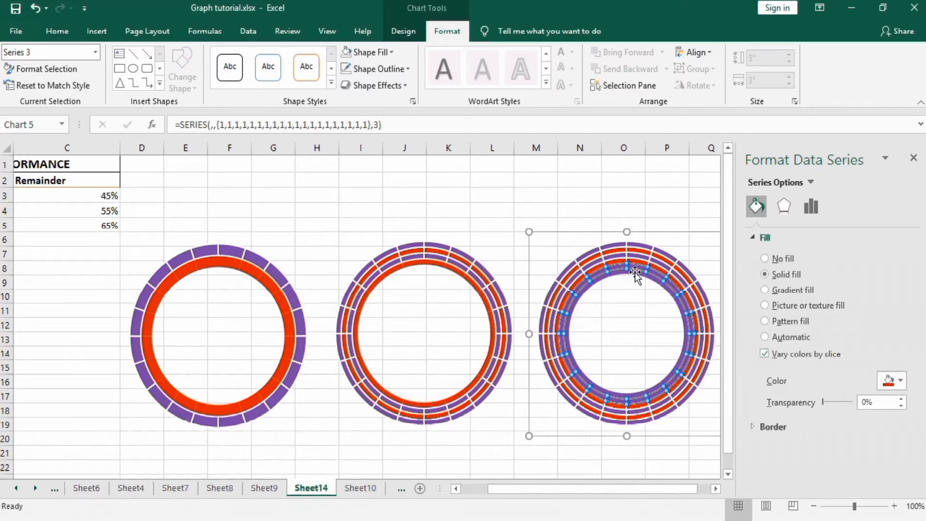
pyautogui.click(628, 276)
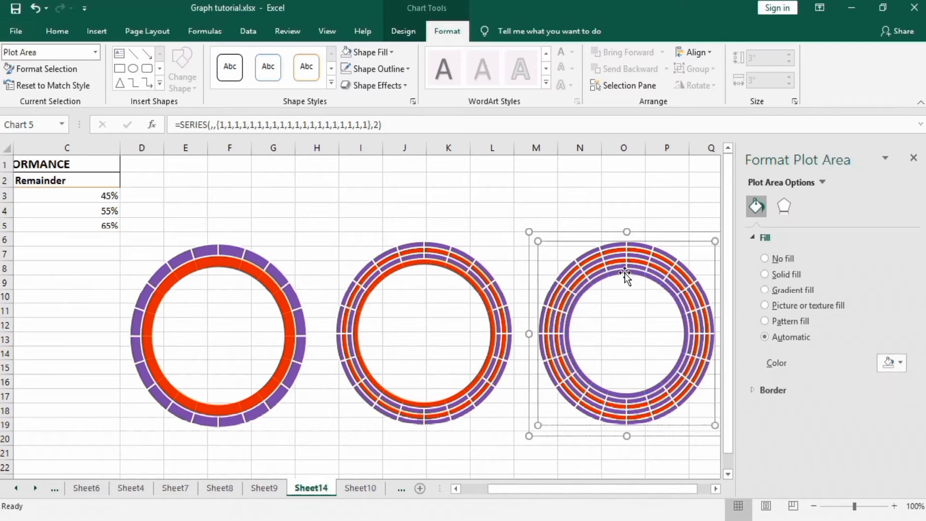
pyautogui.click(624, 273)
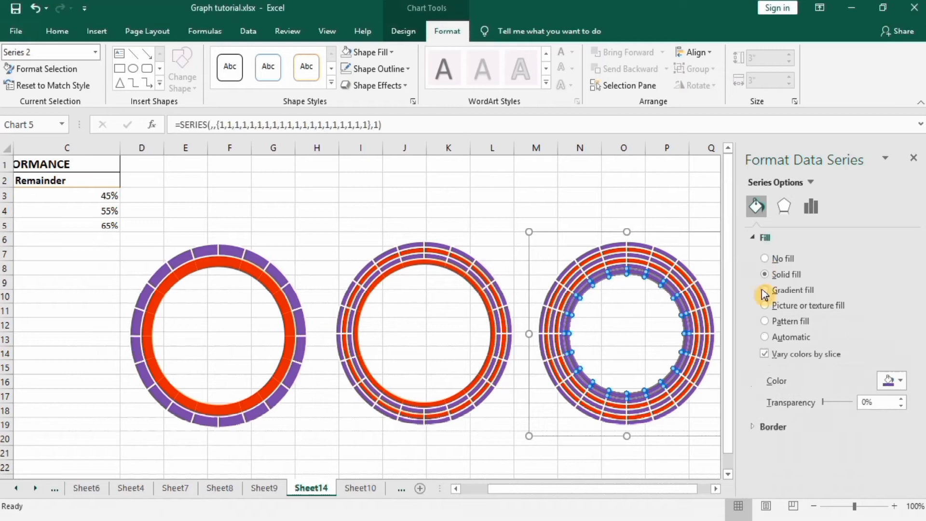
pyautogui.click(901, 381)
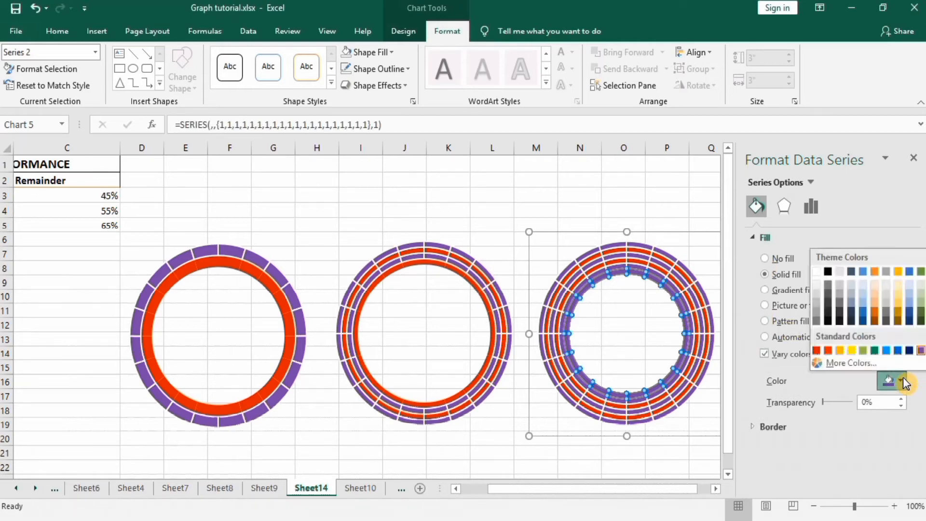
pyautogui.click(817, 354)
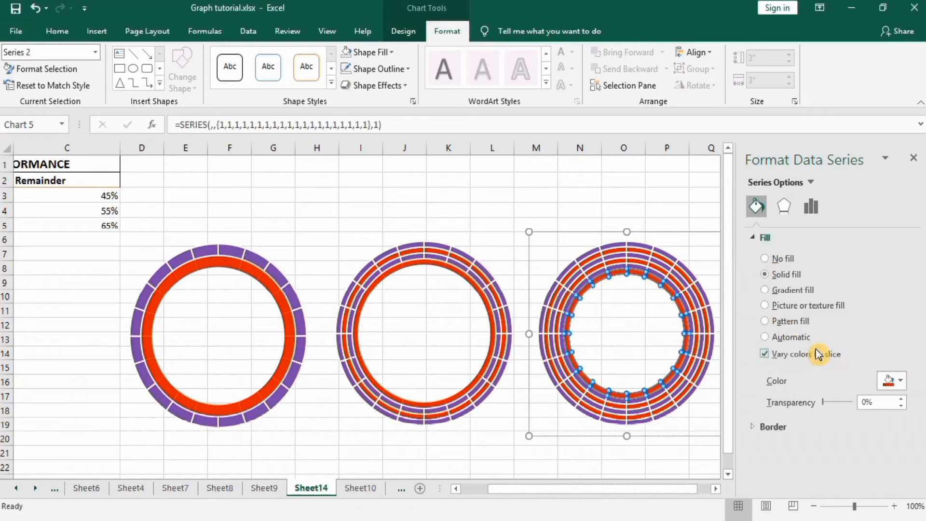
pyautogui.click(665, 211)
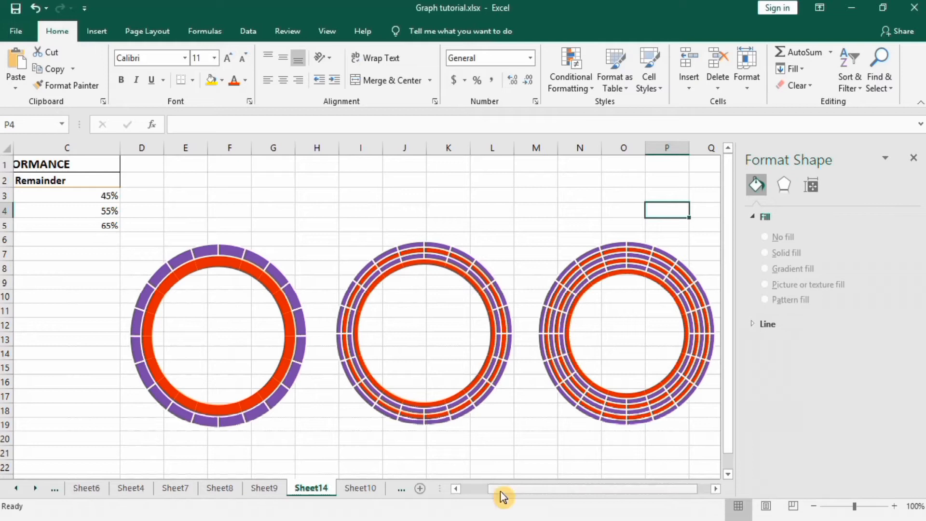
# Step: Add a data series named "series 3" to the first doughnut chart, using Math's marks and remainder in B3:C3 as its values
pyautogui.moveTo(505, 494); pyautogui.dragTo(478, 495)
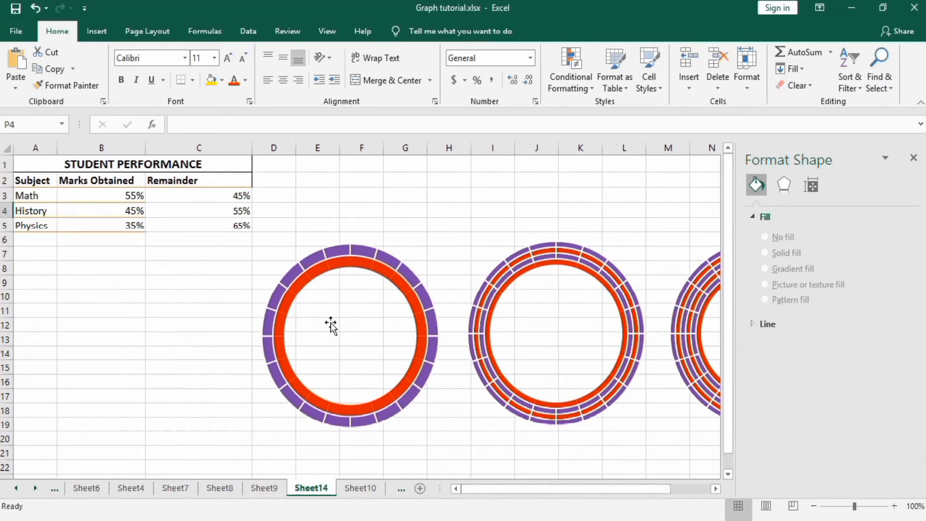
pyautogui.click(334, 318)
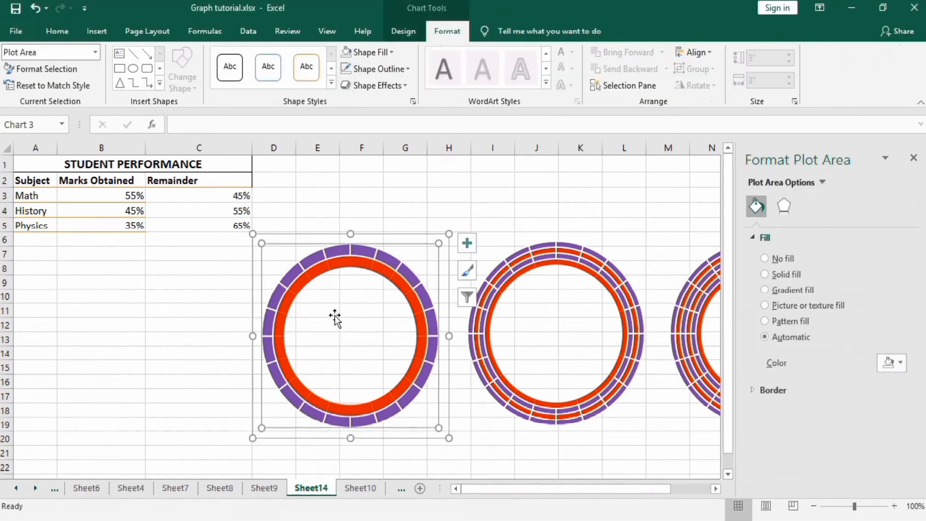
pyautogui.rightClick(344, 309)
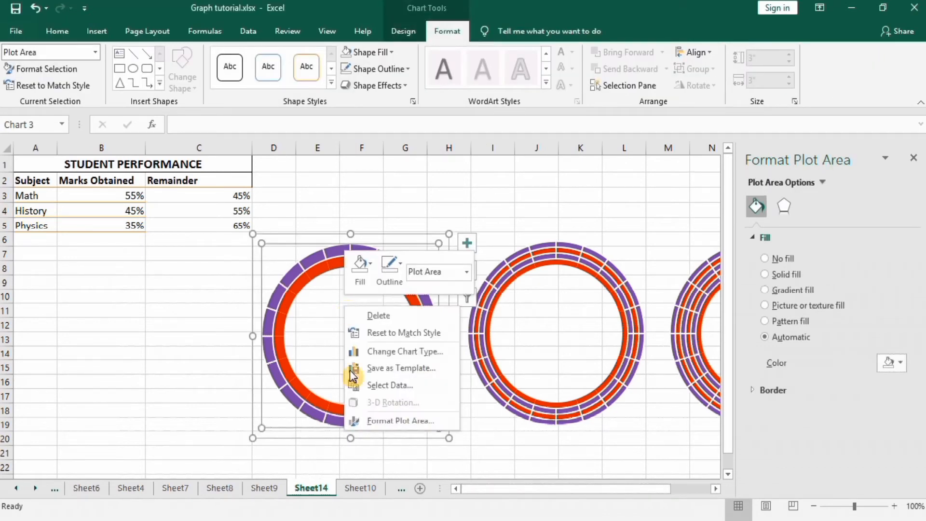
pyautogui.click(382, 387)
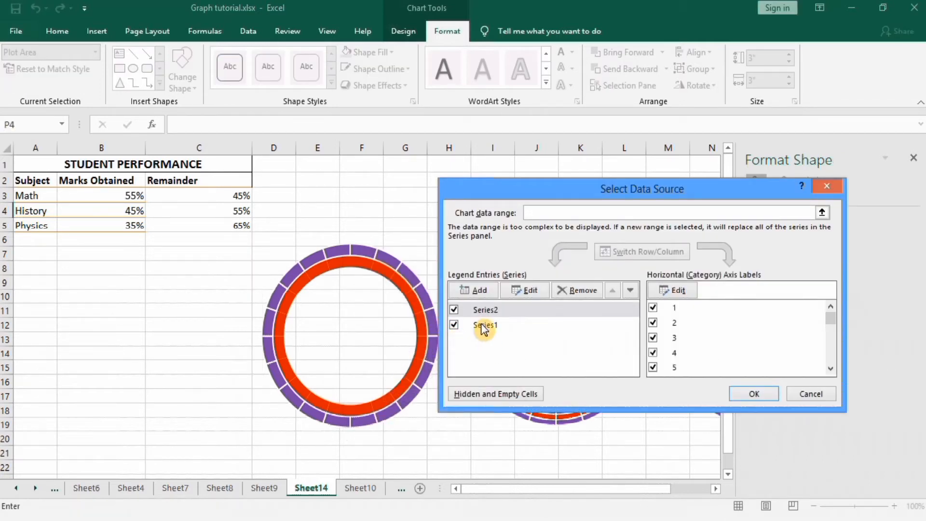
pyautogui.click(483, 290)
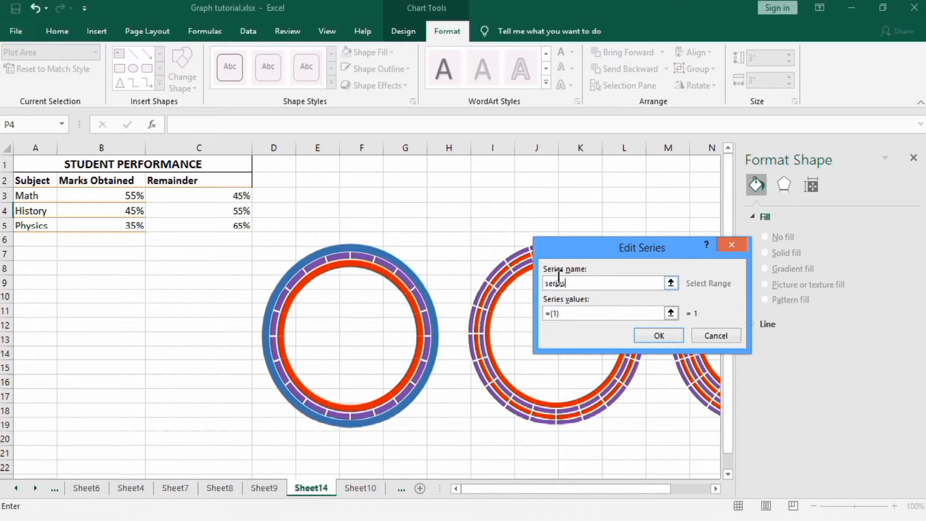
pyautogui.click(565, 313)
pyautogui.moveTo(108, 192); pyautogui.dragTo(180, 194)
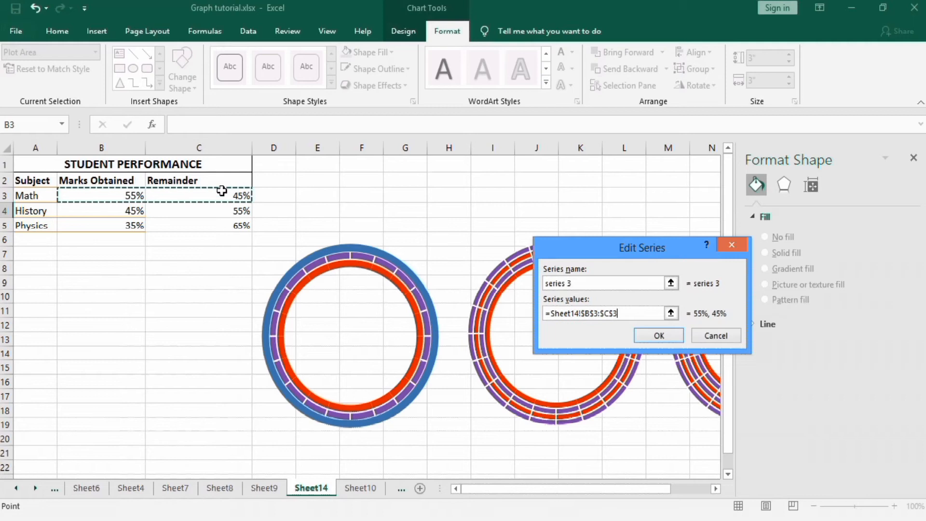
pyautogui.click(658, 335)
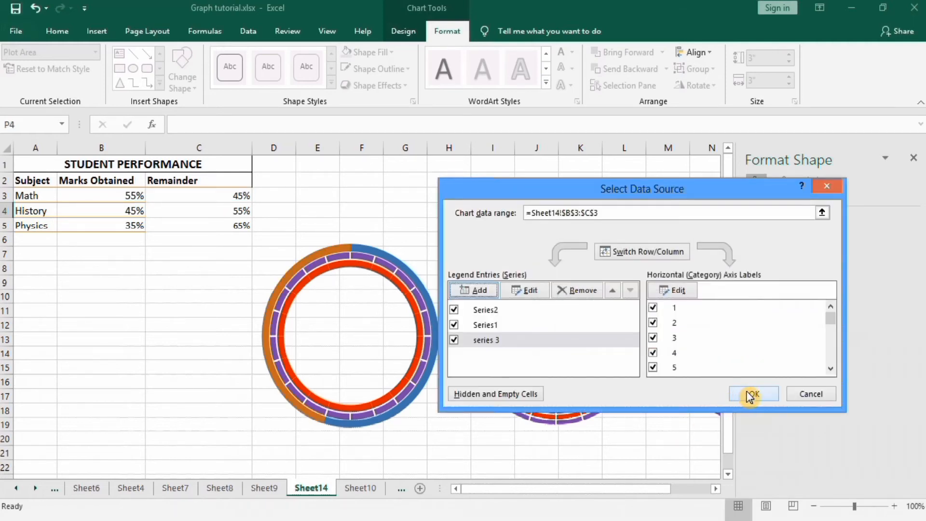
pyautogui.click(747, 392)
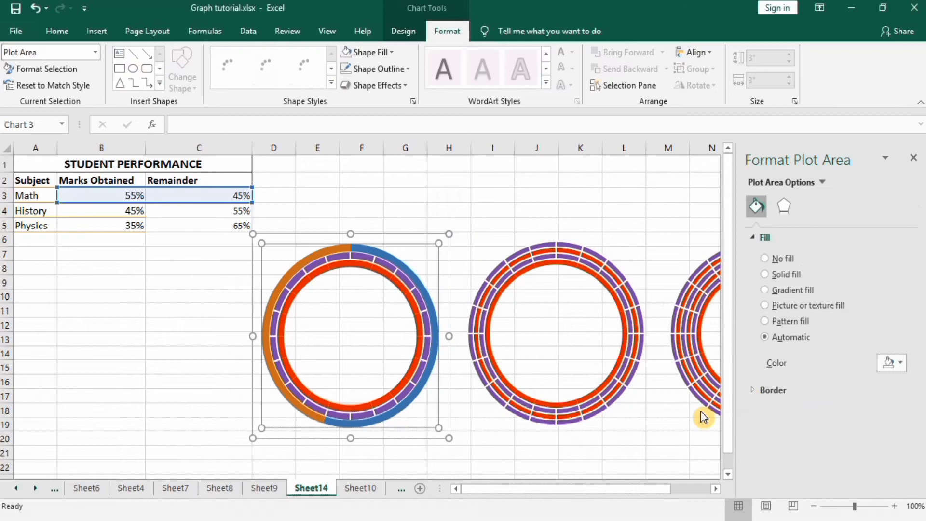
pyautogui.click(400, 222)
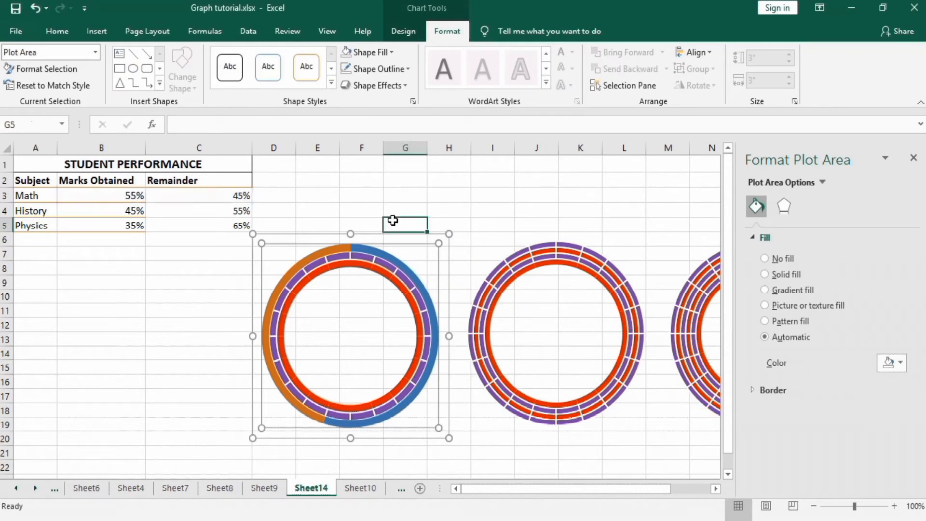
# Step: Move "series 3" of the first doughnut chart to the secondary axis, keeping it a doughnut, and deselect the chart
pyautogui.click(393, 257)
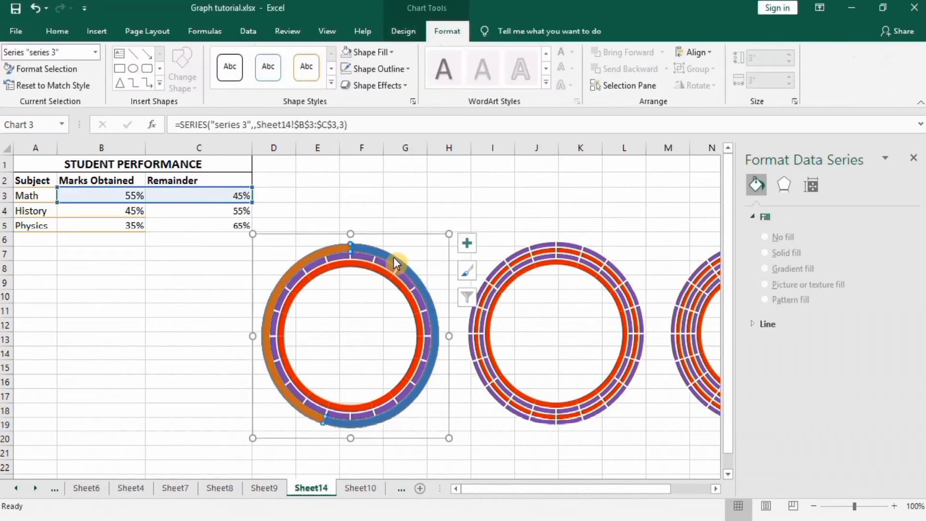
pyautogui.rightClick(394, 259)
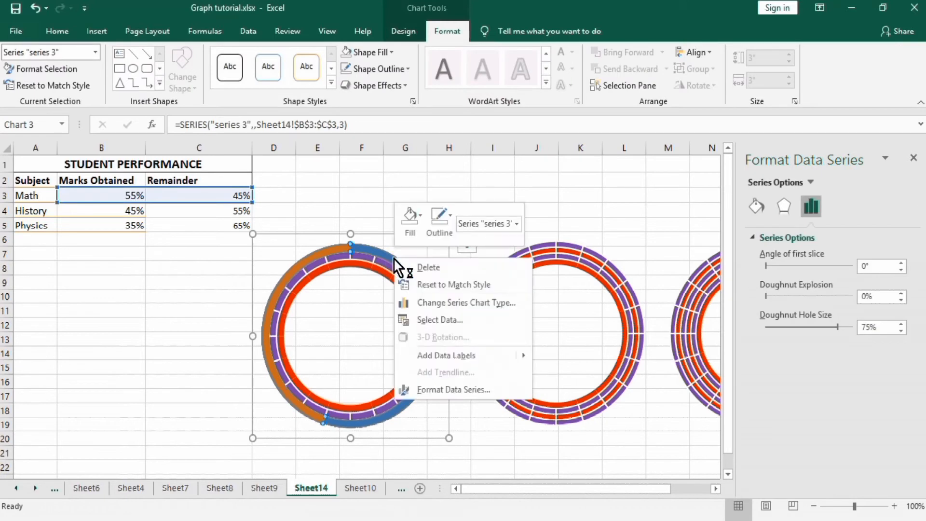
pyautogui.click(426, 301)
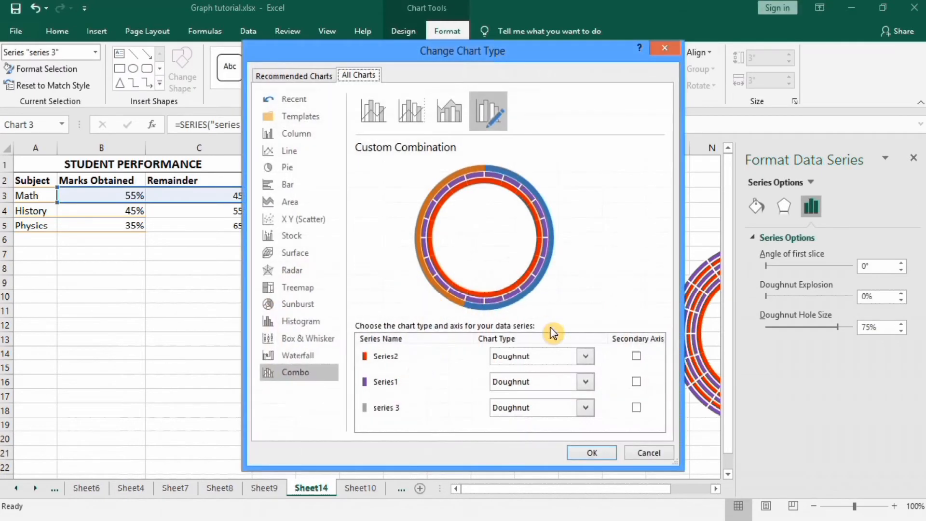
pyautogui.click(637, 407)
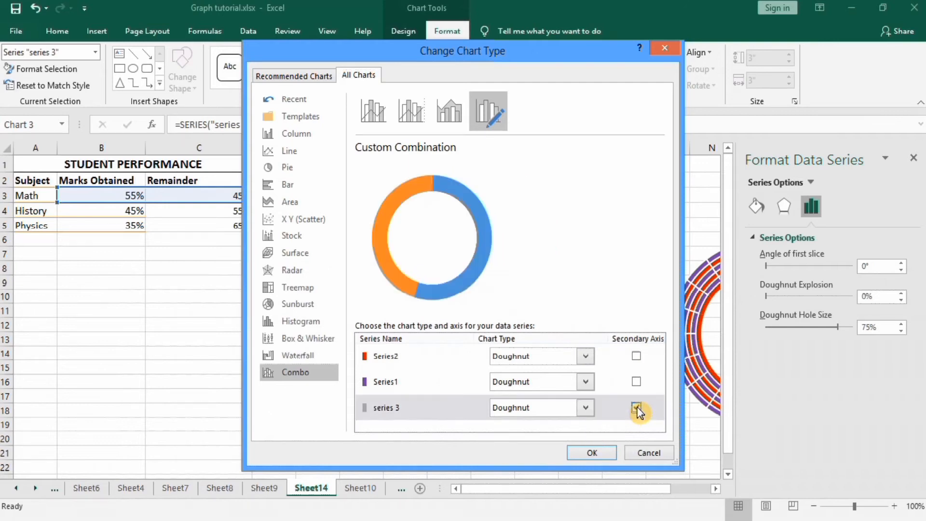
pyautogui.click(593, 453)
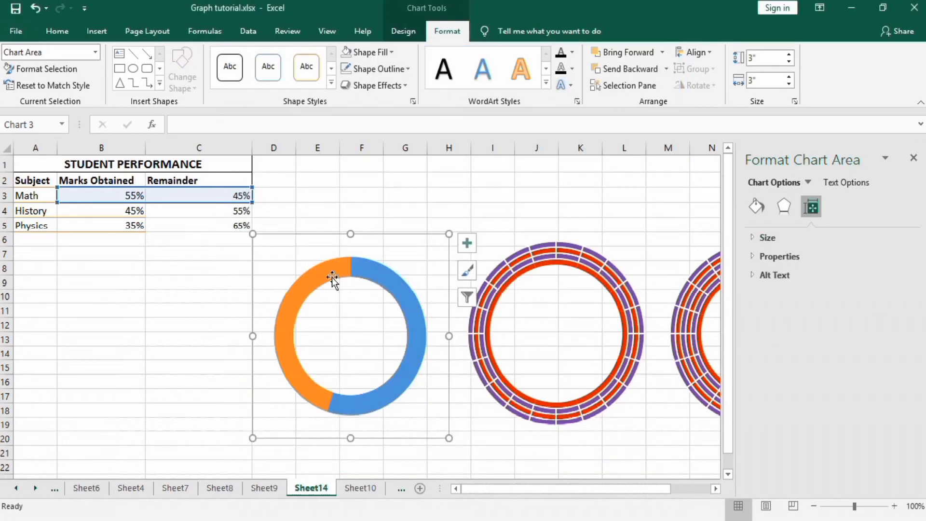
pyautogui.click(430, 182)
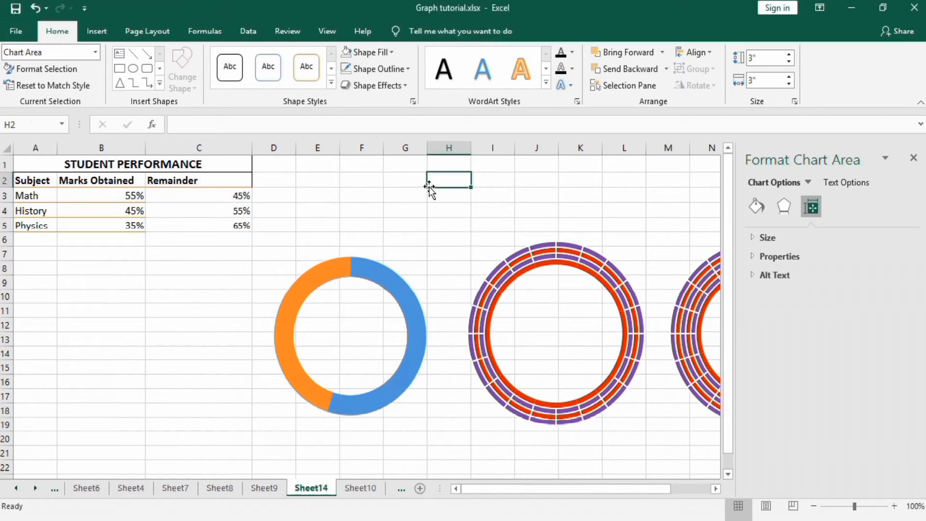
# Step: Remove the fill from the 55% marks slice of "series 3" in the first doughnut chart and deselect the chart
pyautogui.click(391, 250)
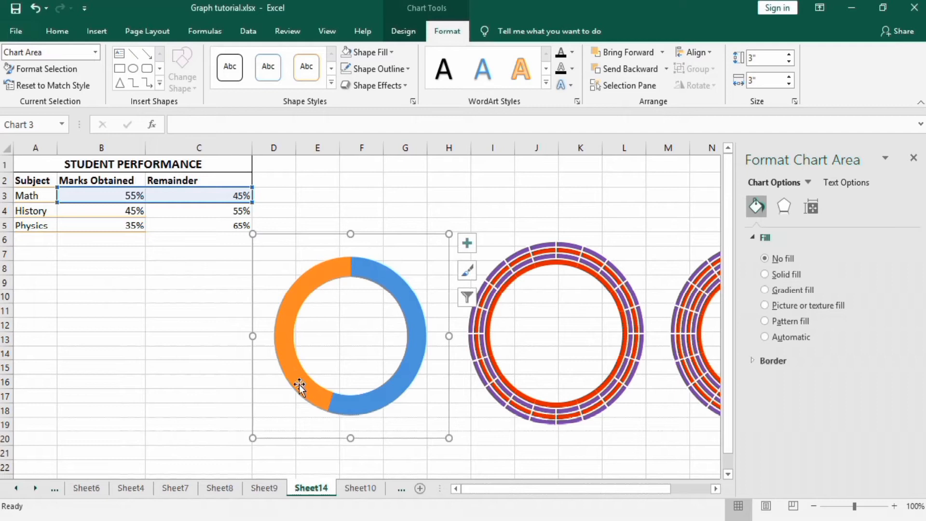
pyautogui.click(372, 268)
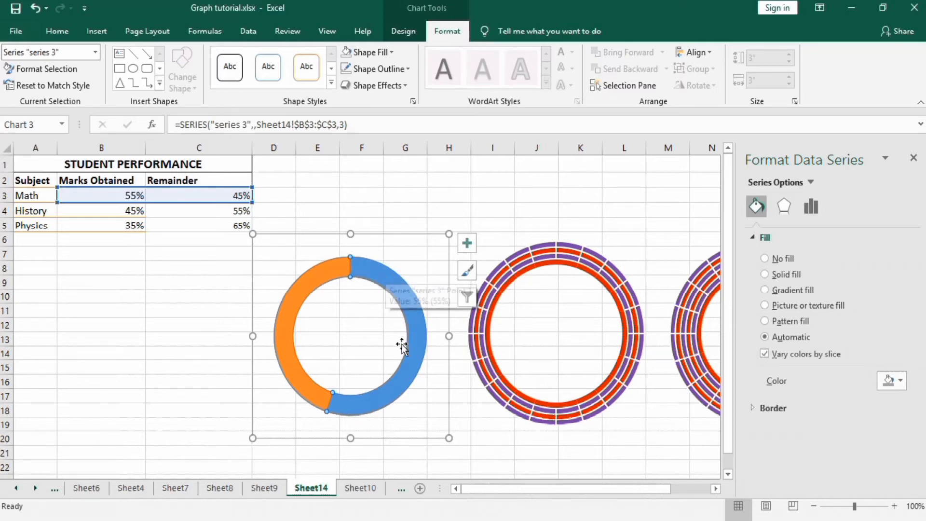
pyautogui.click(391, 279)
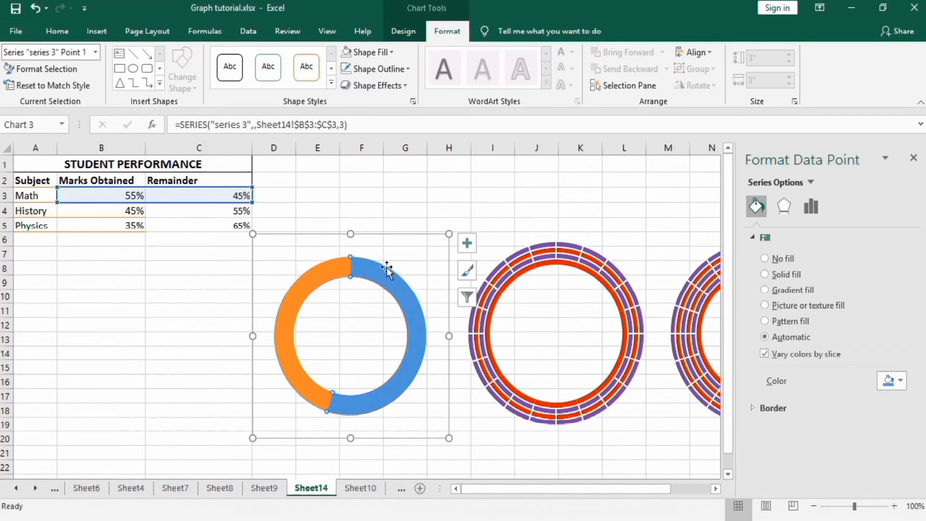
pyautogui.click(766, 259)
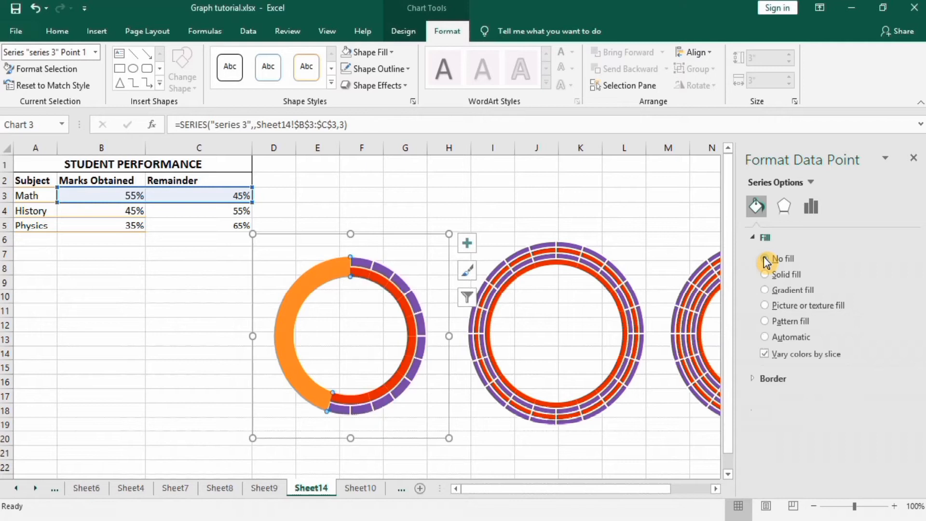
pyautogui.click(198, 348)
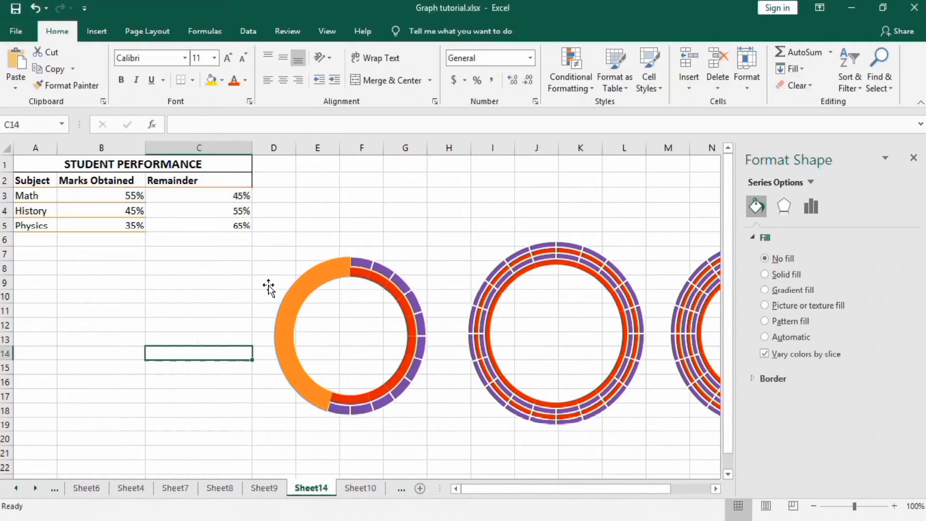
# Step: Give the remainder slice of "series 3" in the first doughnut chart a solid white fill with 20% transparency
pyautogui.click(313, 277)
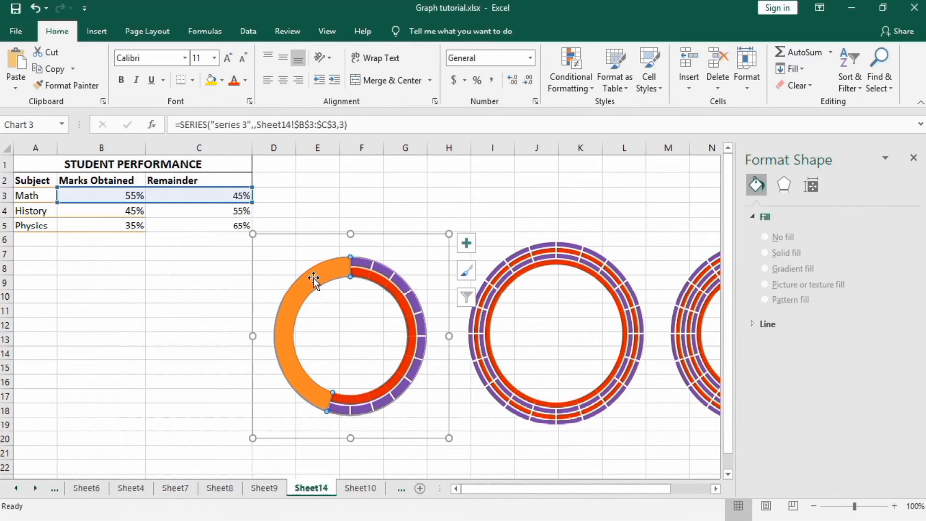
pyautogui.click(304, 282)
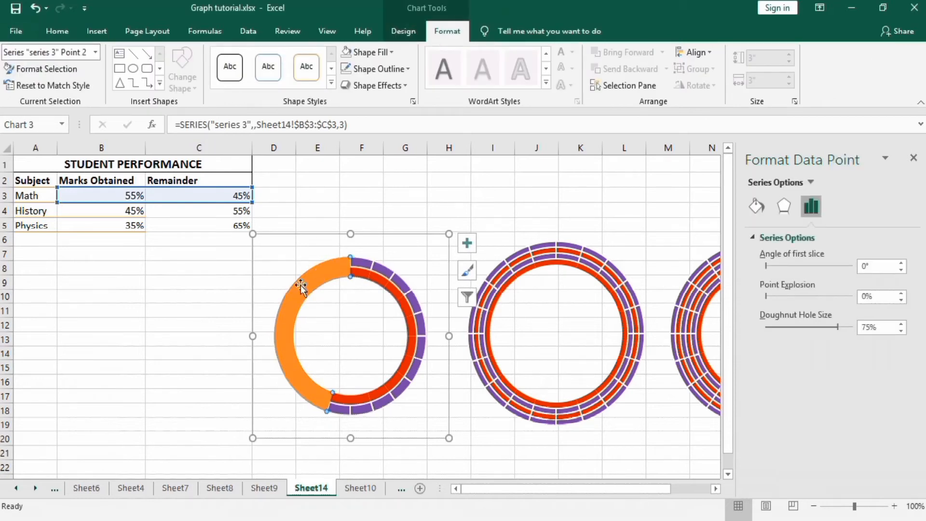
pyautogui.click(757, 206)
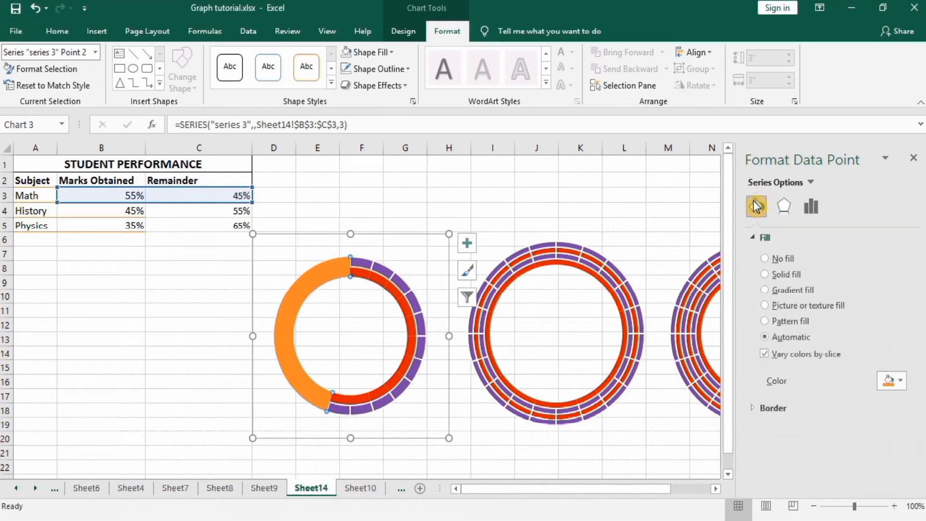
pyautogui.click(765, 274)
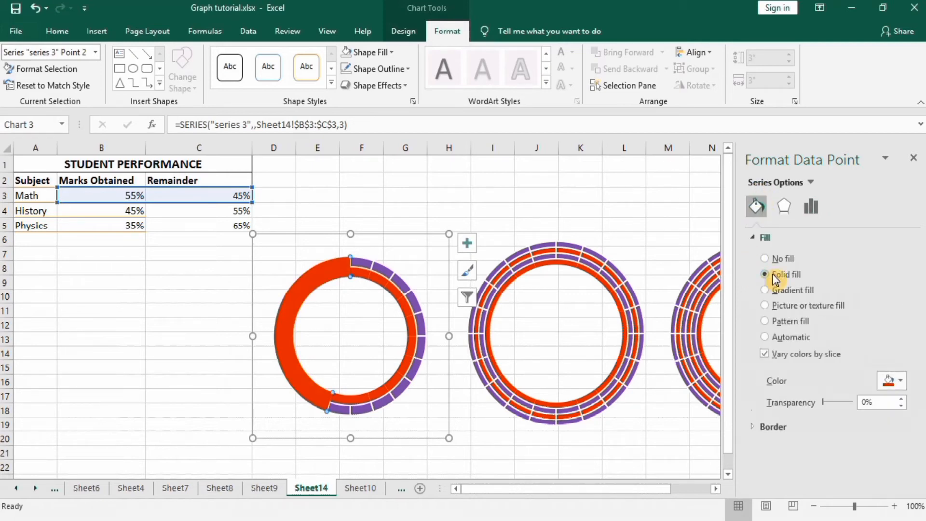
pyautogui.click(900, 380)
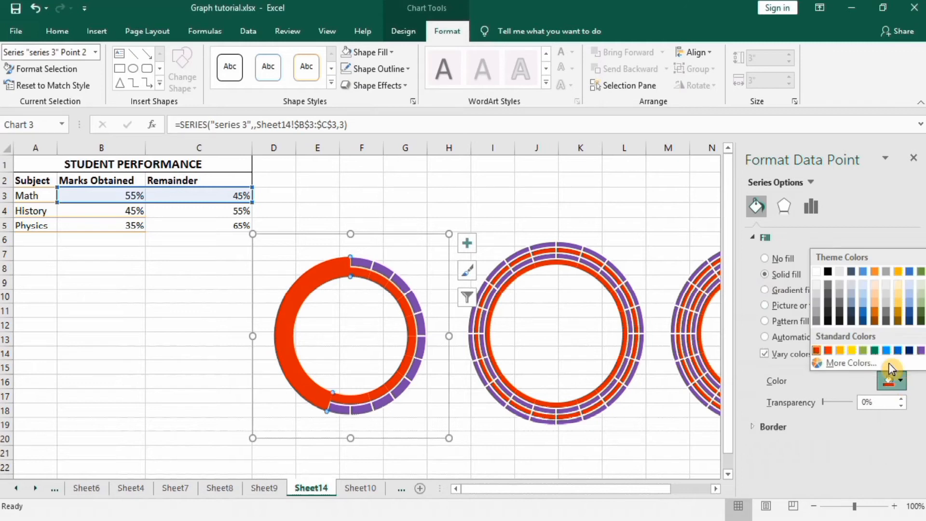
pyautogui.click(818, 270)
pyautogui.click(864, 402)
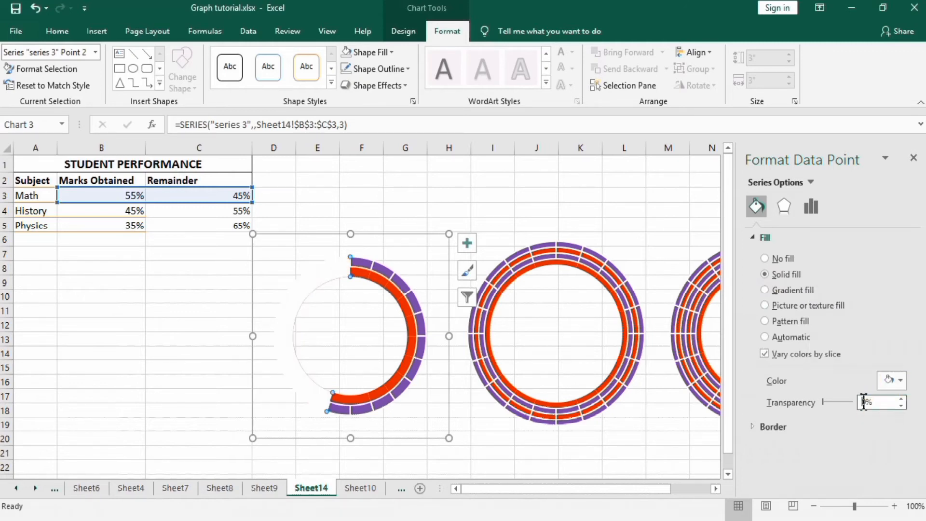
pyautogui.write('2')
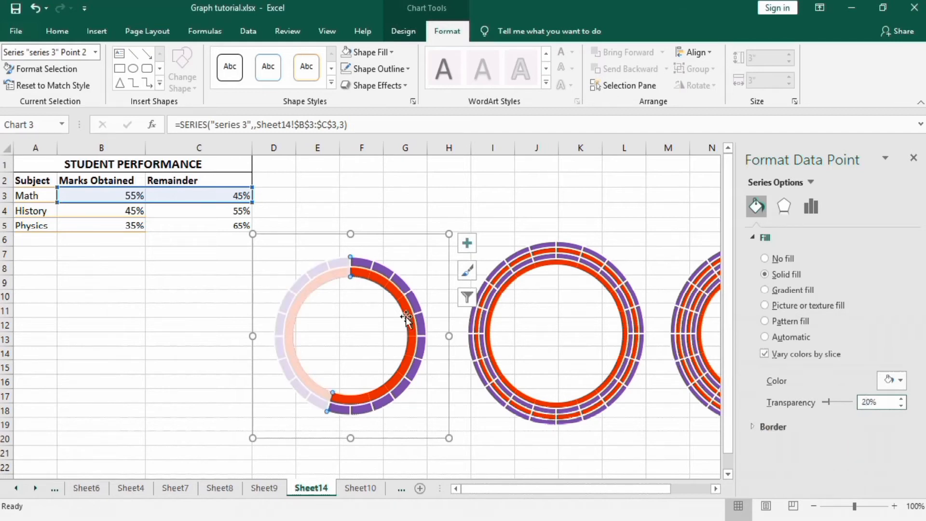
pyautogui.click(197, 331)
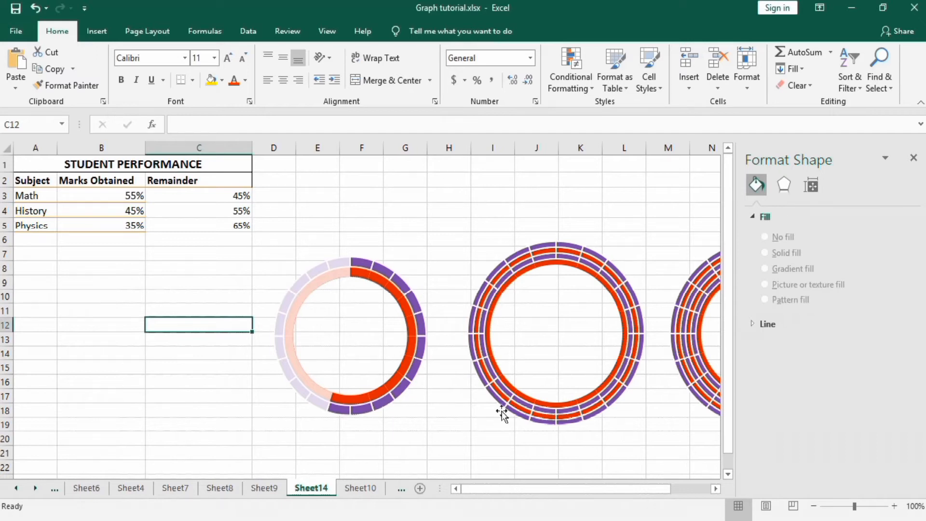
# Step: Add a data series named "series 5" to the second doughnut chart, using History's marks and remainder in B4:C4 as its values
pyautogui.click(716, 488)
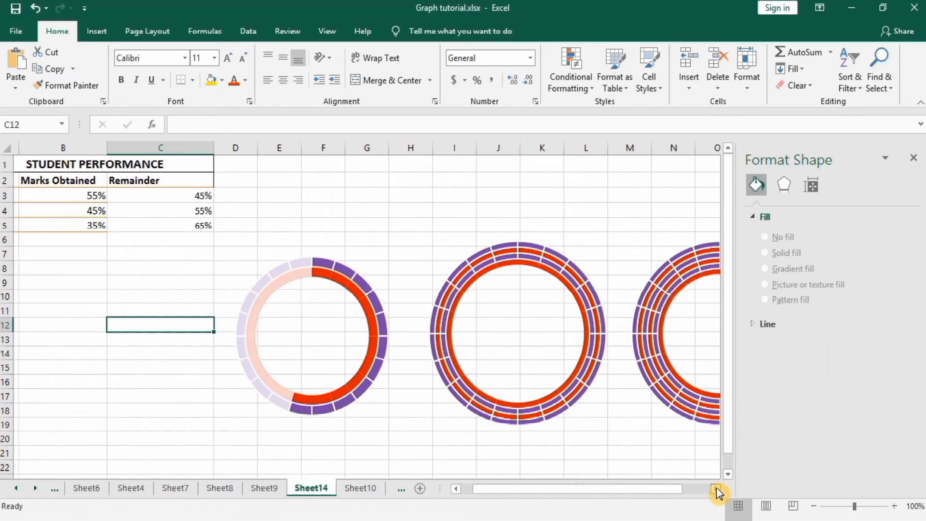
pyautogui.click(716, 488)
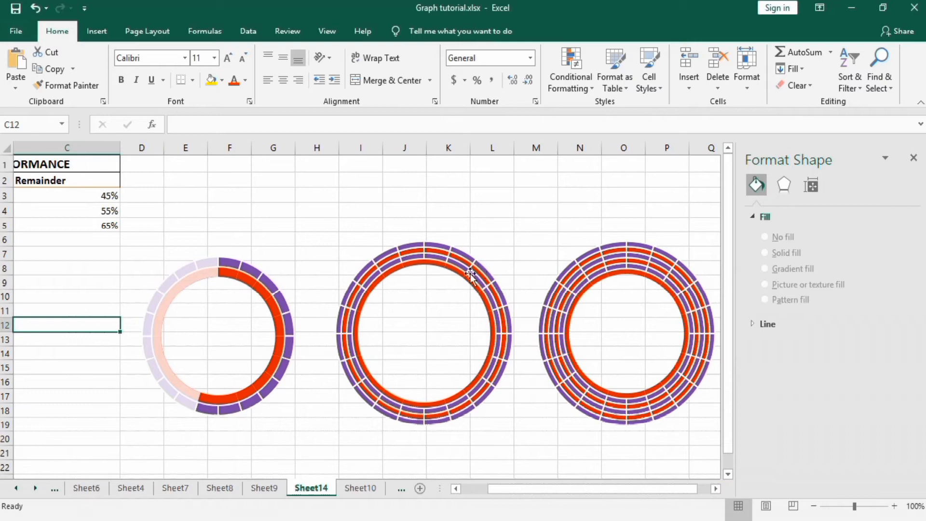
pyautogui.click(442, 288)
pyautogui.click(442, 288)
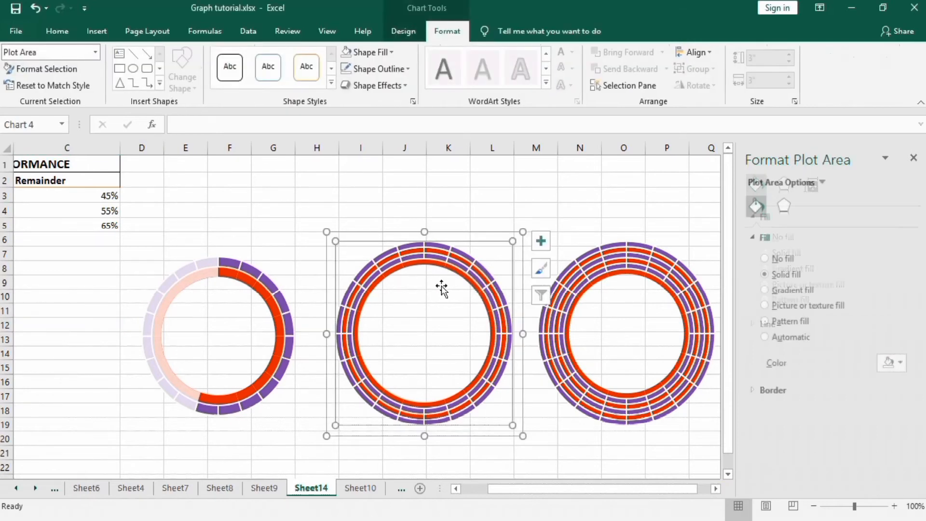
pyautogui.rightClick(443, 289)
pyautogui.click(488, 366)
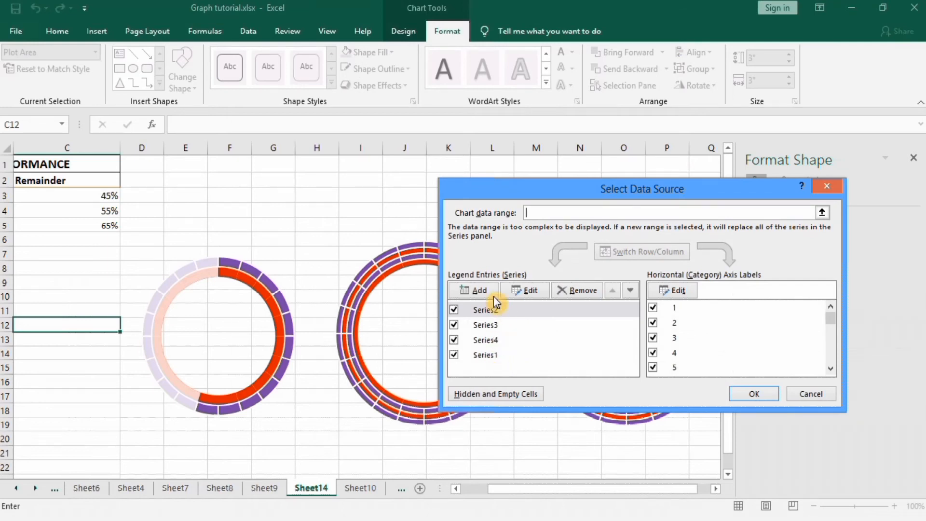
pyautogui.click(479, 290)
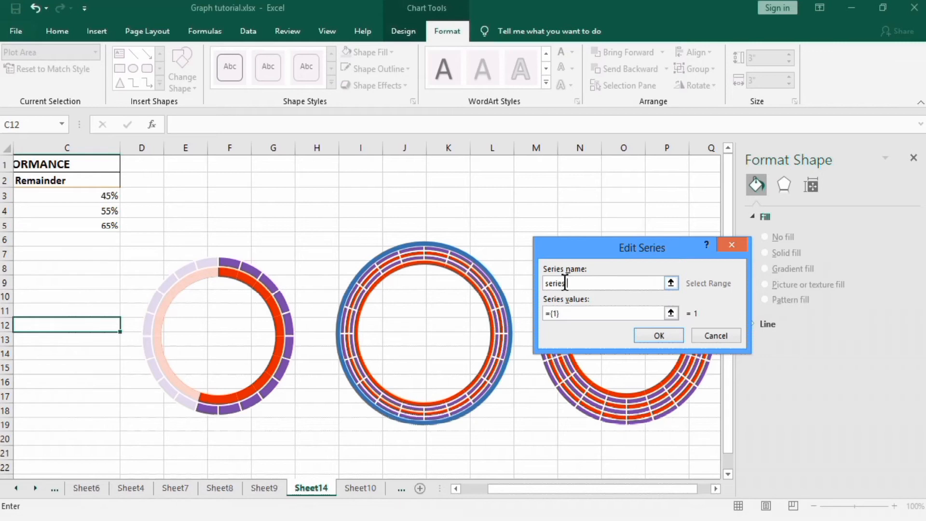
pyautogui.click(562, 313)
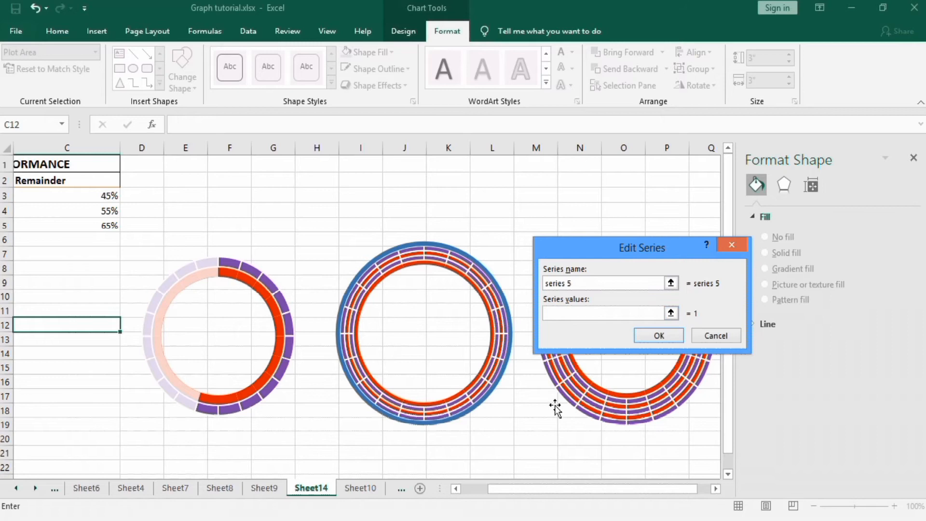
pyautogui.moveTo(535, 488); pyautogui.dragTo(521, 490)
pyautogui.moveTo(90, 212); pyautogui.dragTo(144, 211)
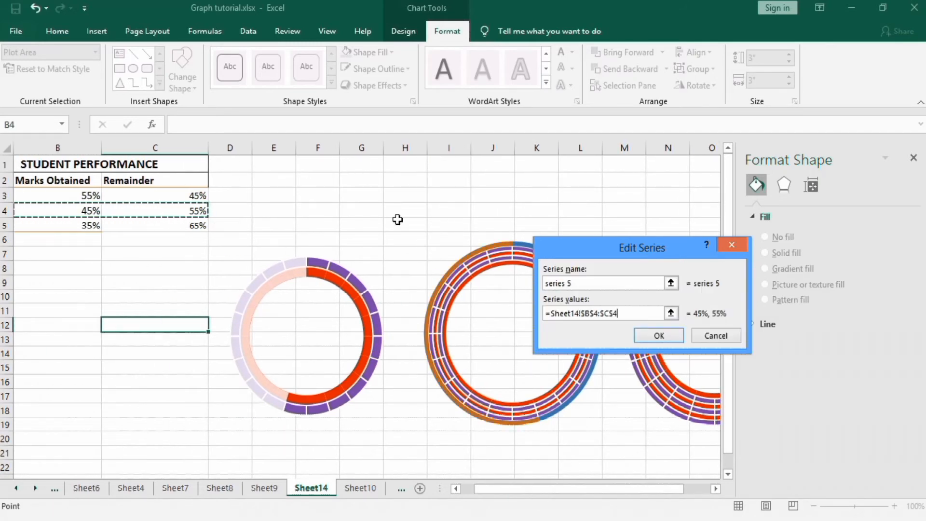
pyautogui.click(652, 336)
pyautogui.click(760, 393)
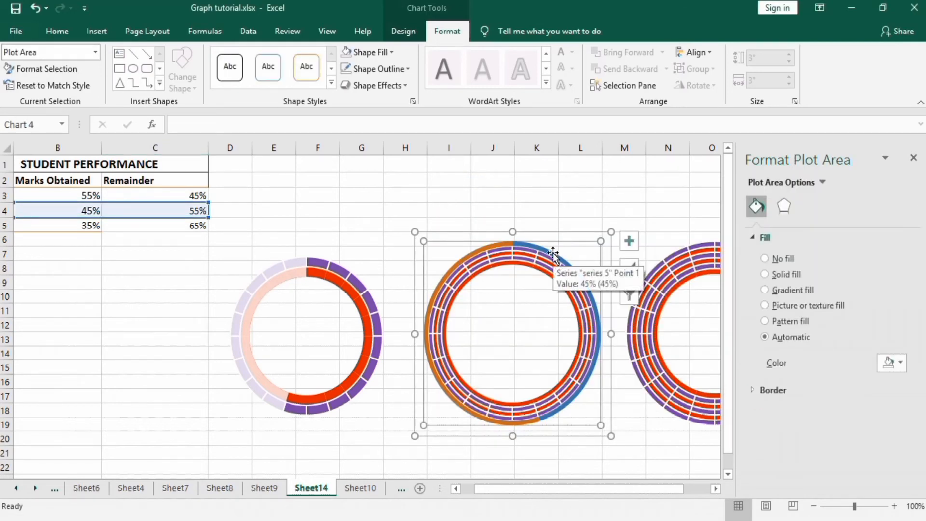
# Step: Move "series 5" of the second doughnut chart to the secondary axis, keeping it a doughnut
pyautogui.click(553, 253)
pyautogui.rightClick(553, 252)
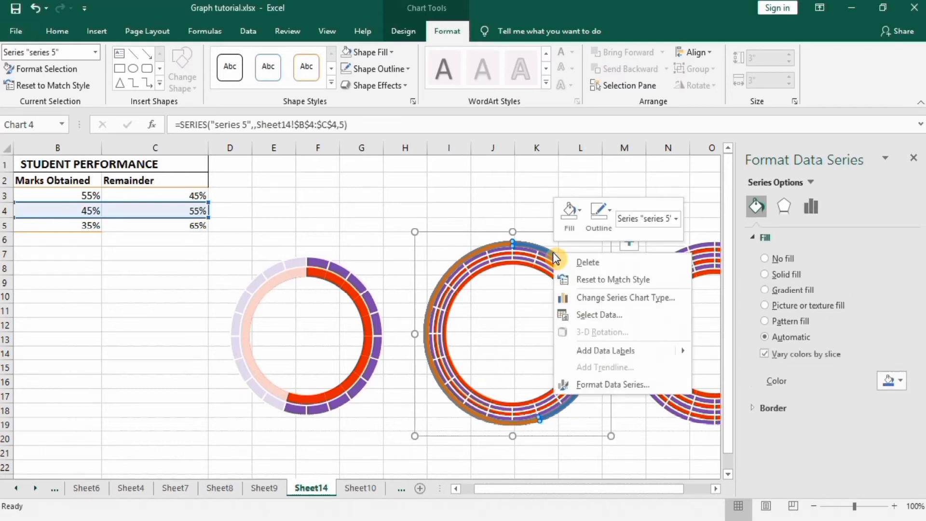
pyautogui.click(590, 296)
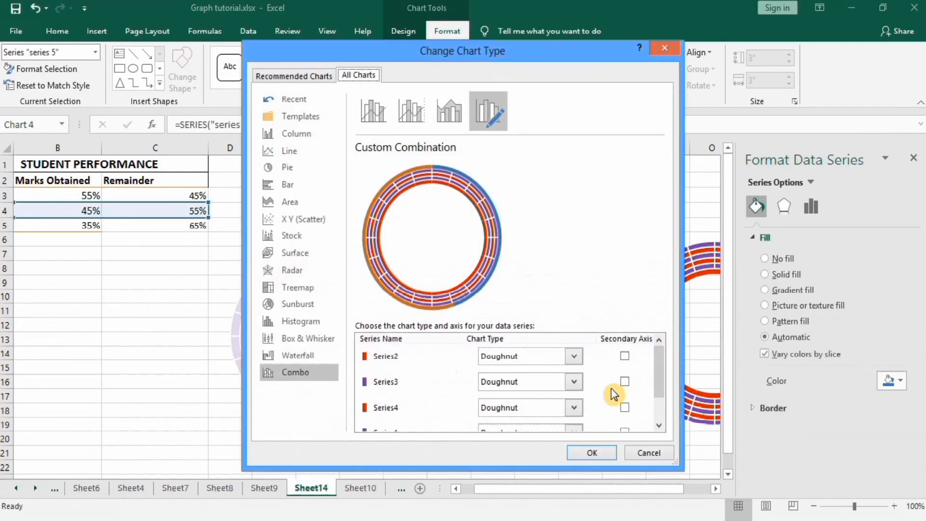
pyautogui.moveTo(661, 375); pyautogui.dragTo(662, 409)
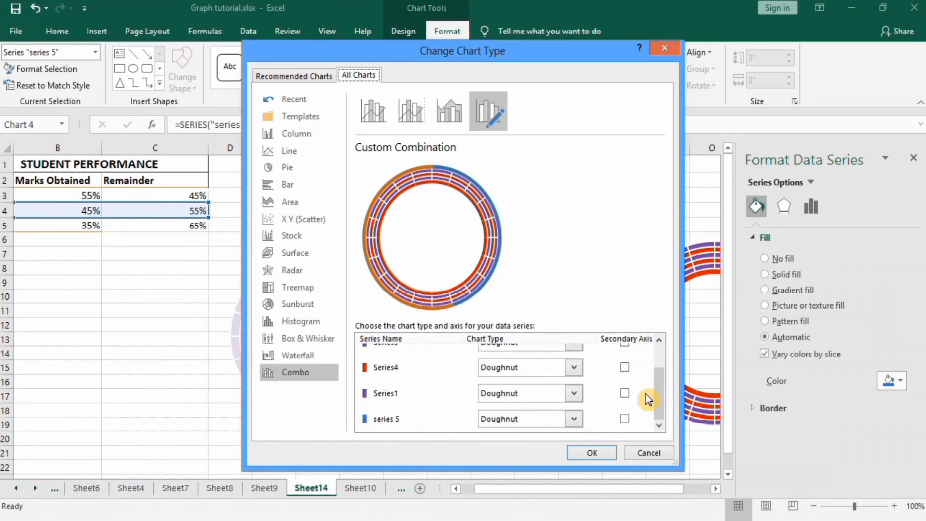
pyautogui.click(625, 418)
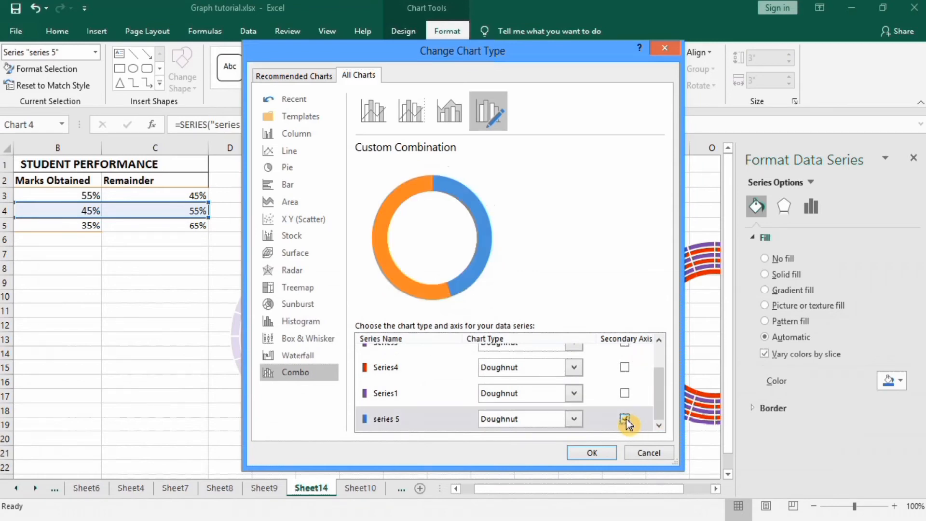
pyautogui.click(606, 451)
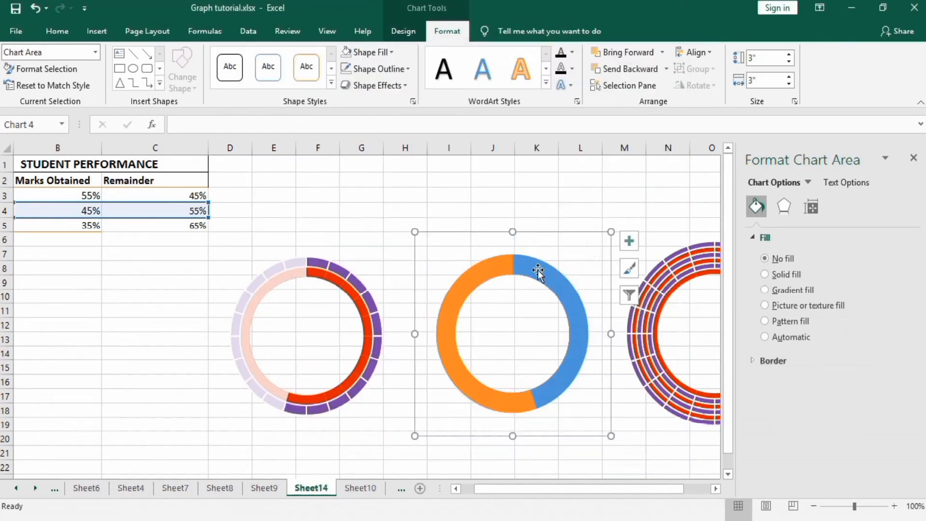
# Step: Remove the fill from the 45% marks slice of "series 5" in the second doughnut chart
pyautogui.click(534, 269)
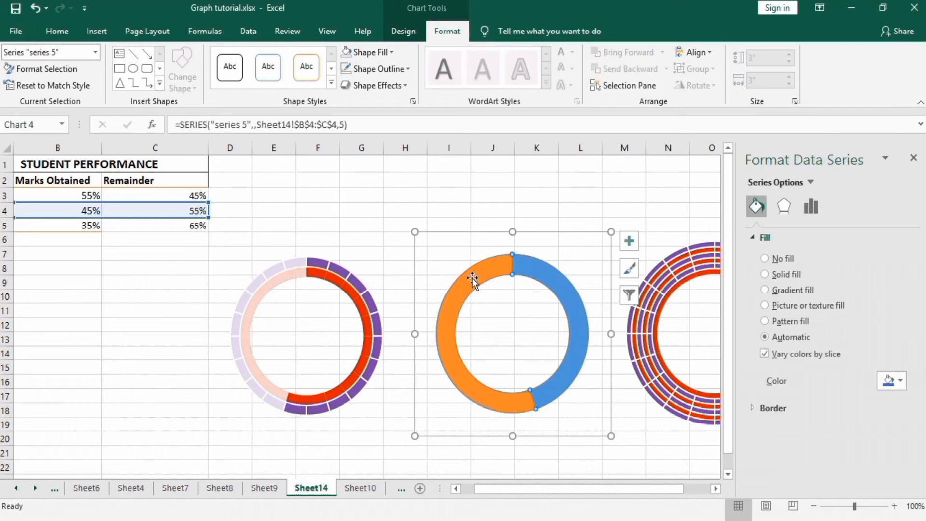
pyautogui.click(559, 284)
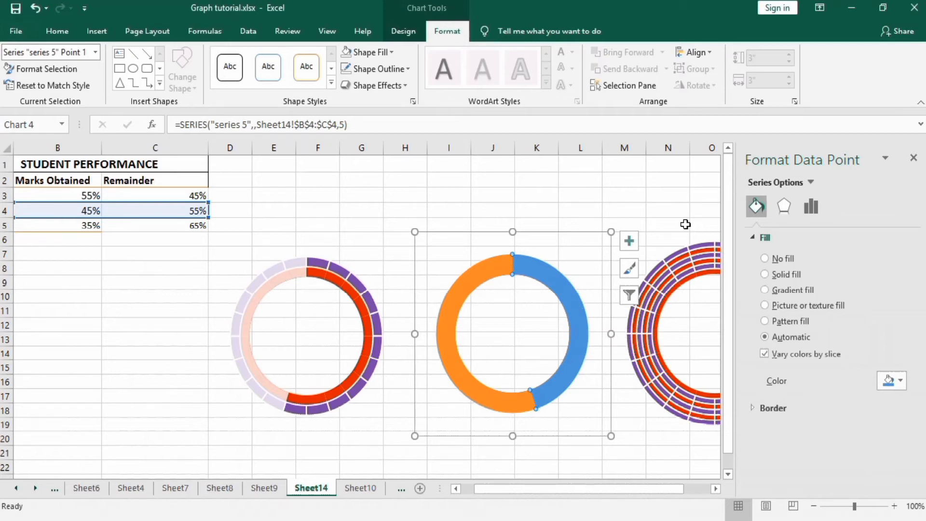
pyautogui.click(765, 260)
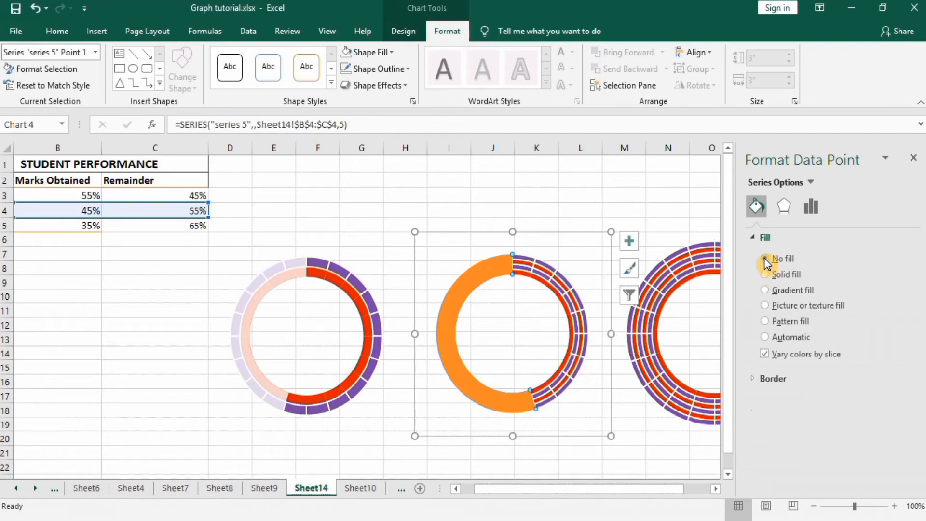
# Step: Give the remainder slice of "series 5" in the second doughnut chart a solid white fill with 20% transparency
pyautogui.click(373, 435)
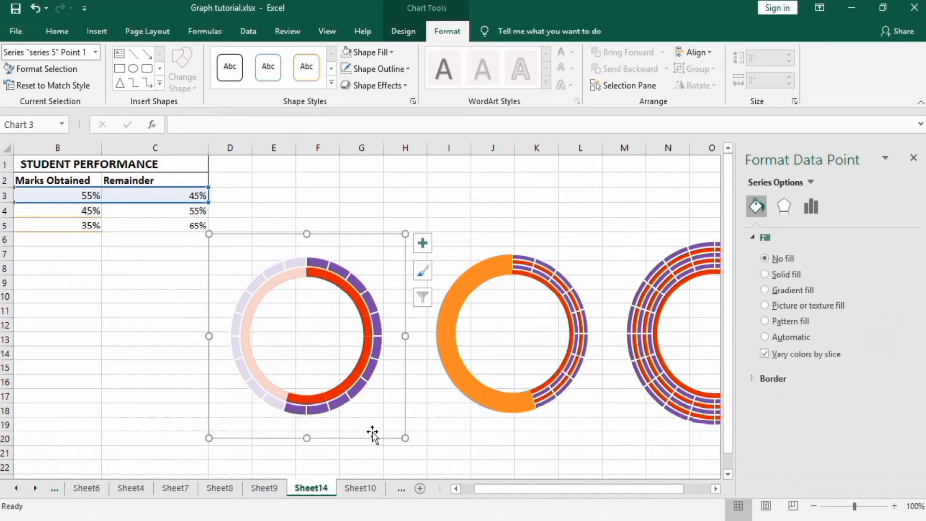
pyautogui.click(470, 273)
pyautogui.click(471, 274)
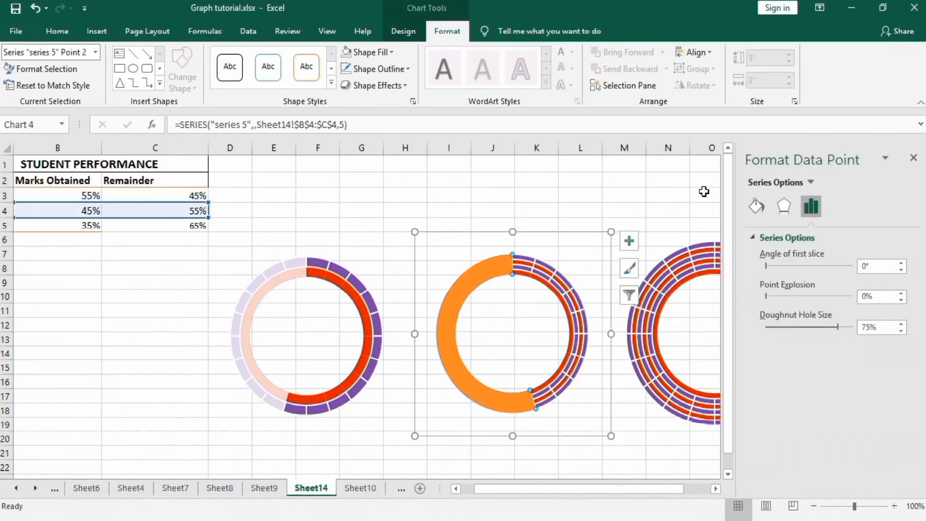
pyautogui.click(756, 206)
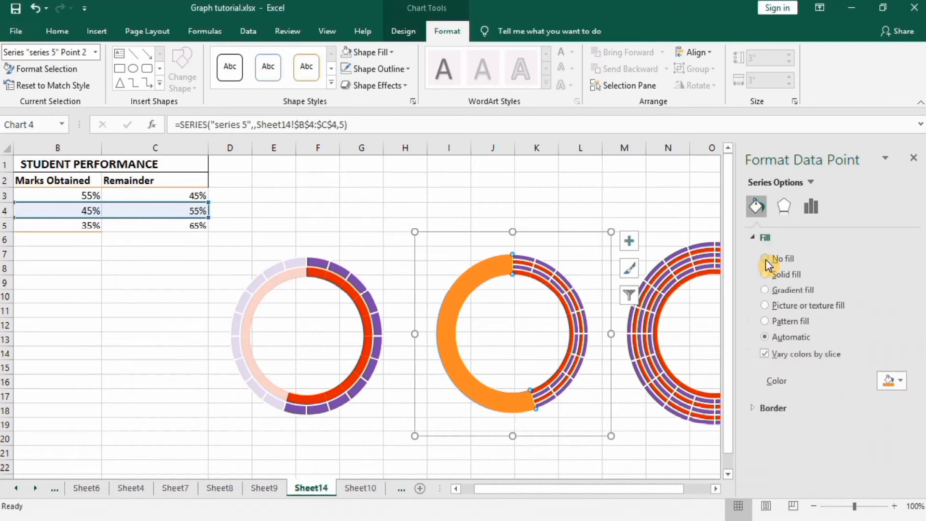
pyautogui.click(766, 275)
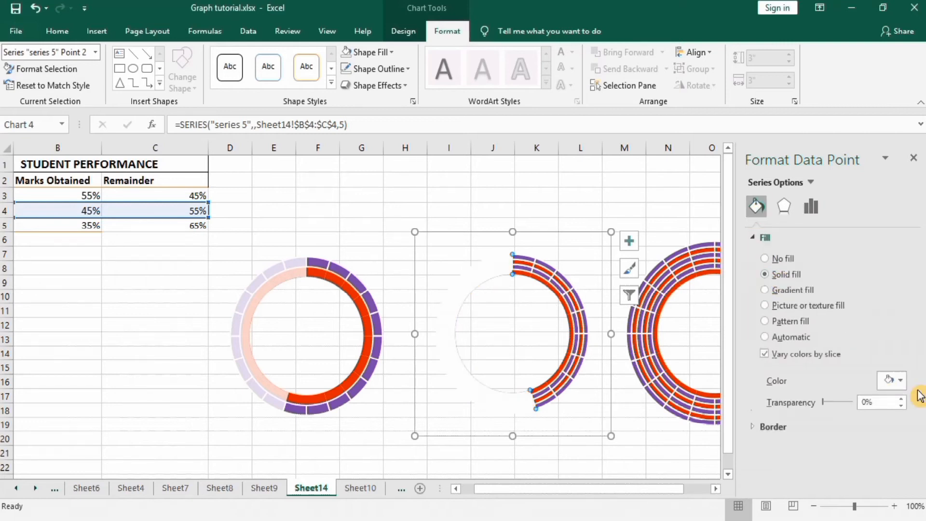
pyautogui.click(863, 403)
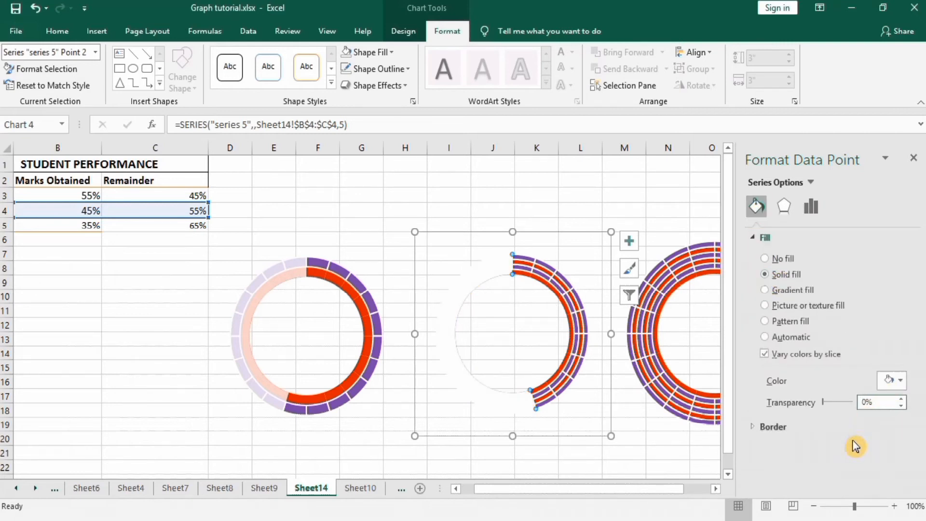
pyautogui.write('2')
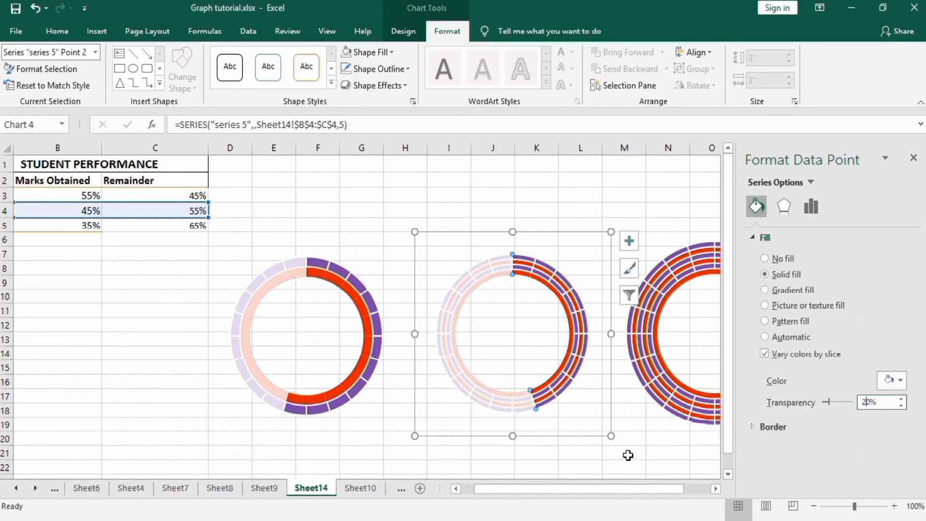
pyautogui.click(627, 455)
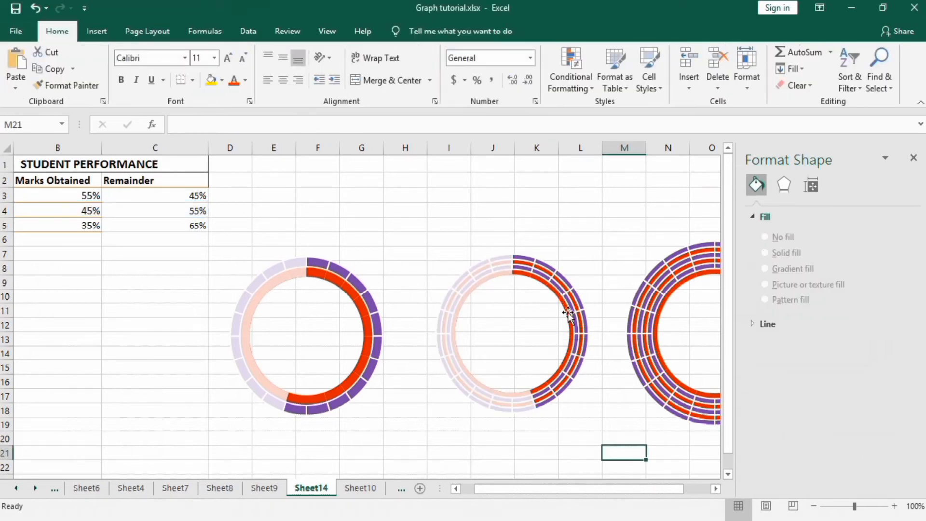
# Step: Add a data series named "series 7" to the third doughnut chart, using Physics's marks and remainder in B5:C5 as its values
pyautogui.moveTo(568, 496); pyautogui.dragTo(600, 478)
pyautogui.click(620, 286)
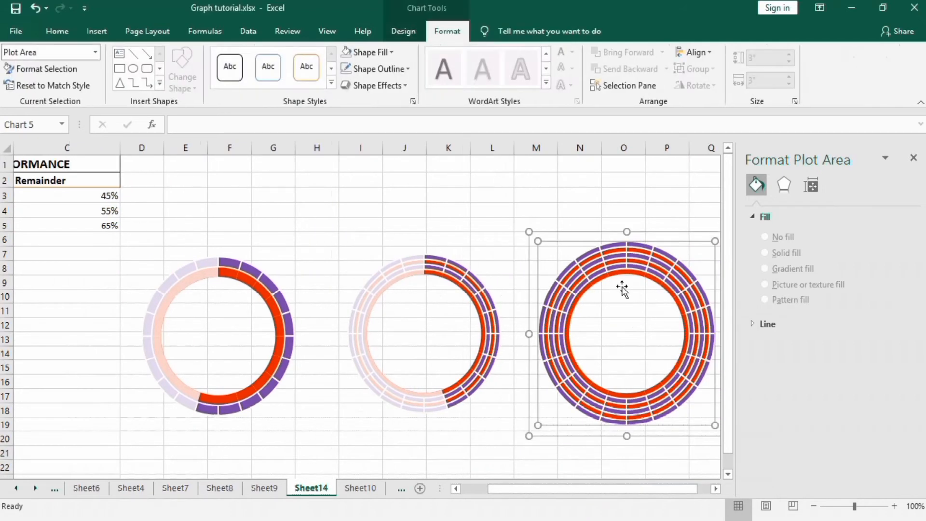
pyautogui.rightClick(622, 290)
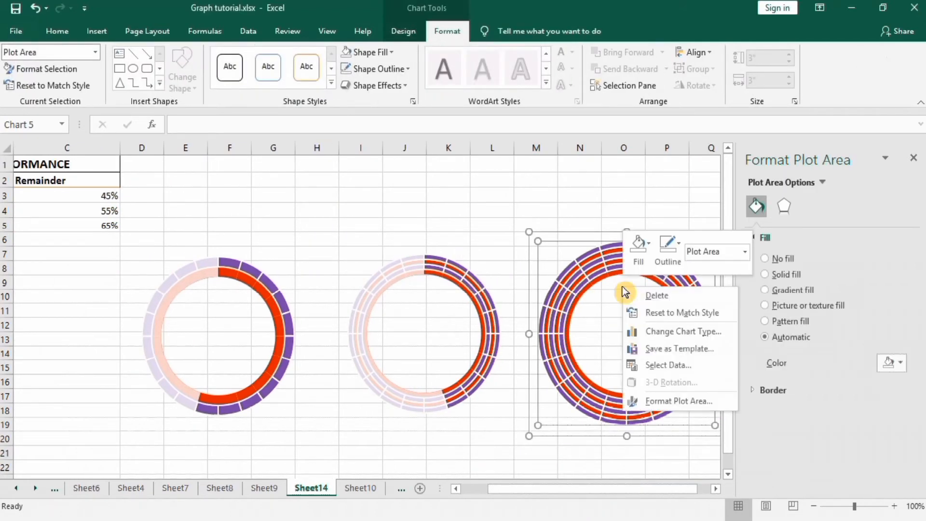
pyautogui.click(663, 365)
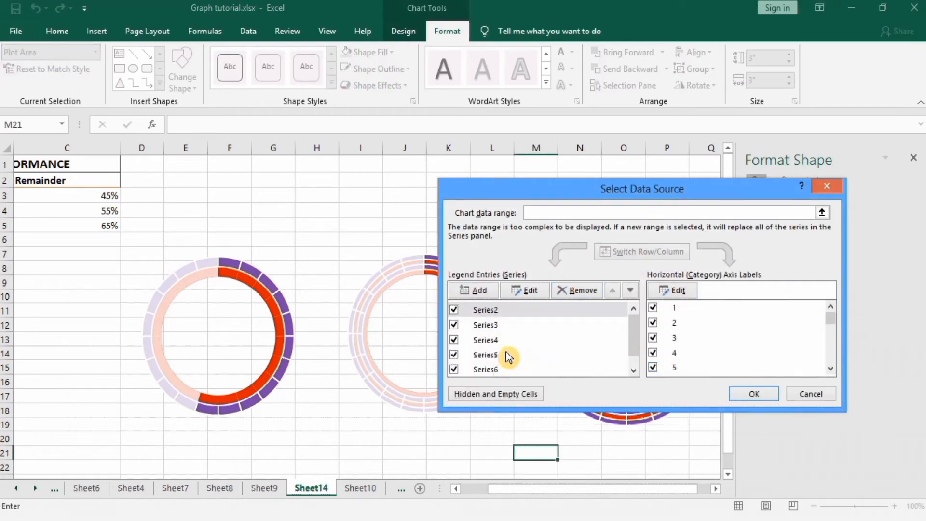
pyautogui.click(478, 291)
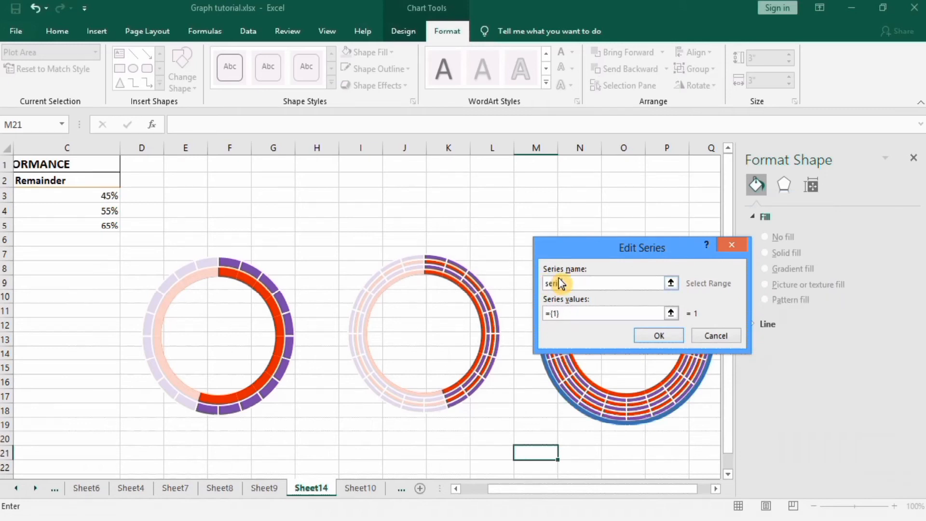
pyautogui.click(566, 313)
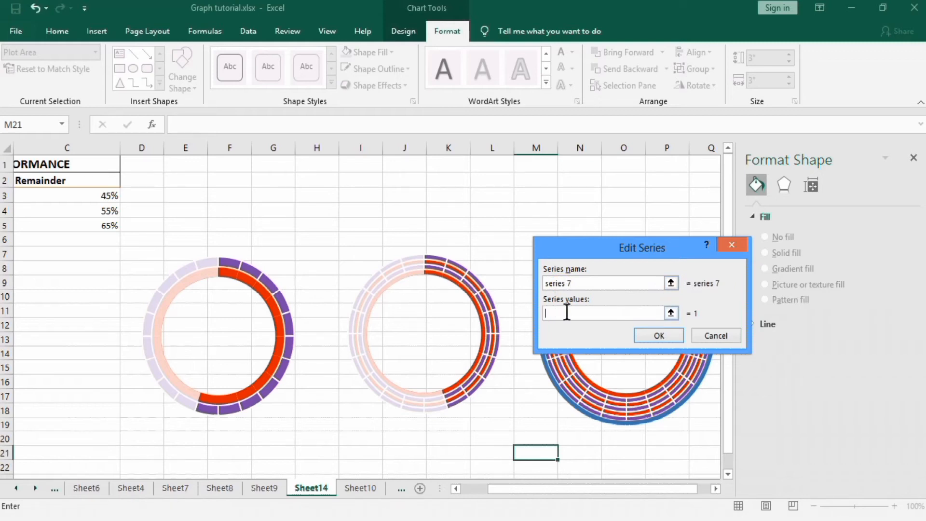
pyautogui.moveTo(595, 489); pyautogui.dragTo(583, 491)
pyautogui.moveTo(85, 223); pyautogui.dragTo(141, 222)
pyautogui.moveTo(515, 488)
pyautogui.mouseDown()
pyautogui.moveTo(494, 488)
pyautogui.moveTo(501, 485)
pyautogui.mouseUp()
pyautogui.click(660, 333)
pyautogui.click(748, 390)
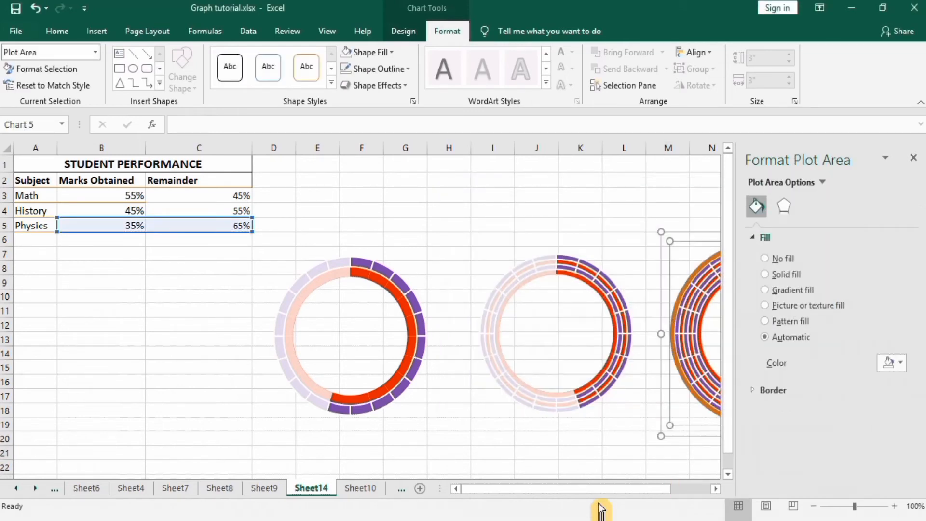
# Step: Move "series 7" of the third doughnut chart to the secondary axis, keeping it a doughnut
pyautogui.moveTo(604, 489); pyautogui.dragTo(631, 487)
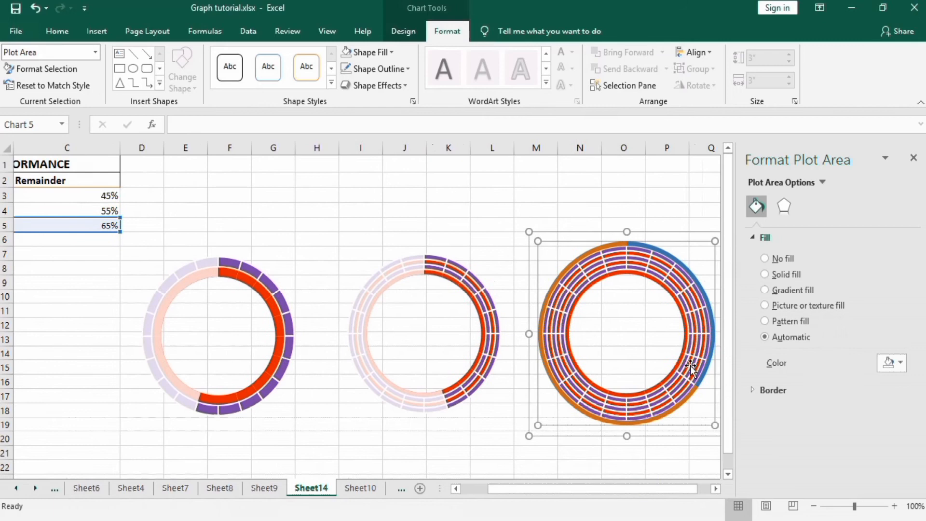
pyautogui.click(704, 291)
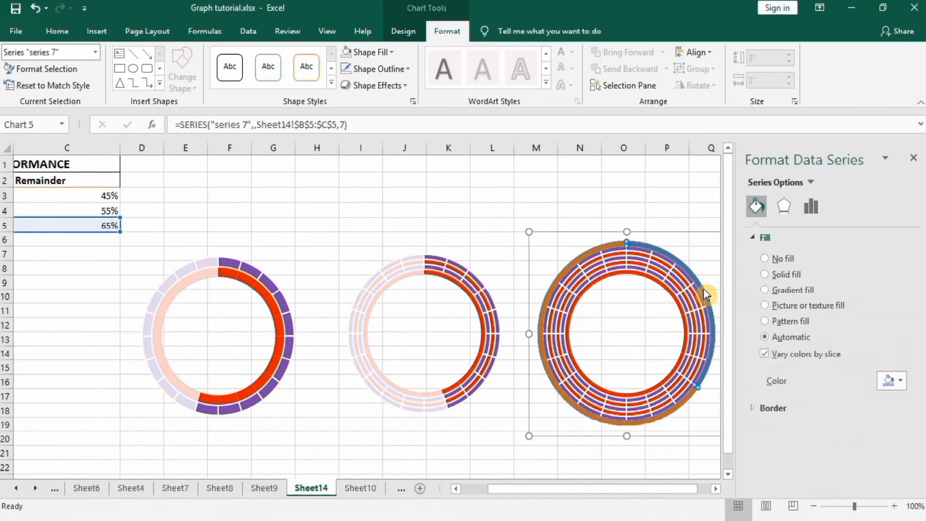
pyautogui.rightClick(704, 292)
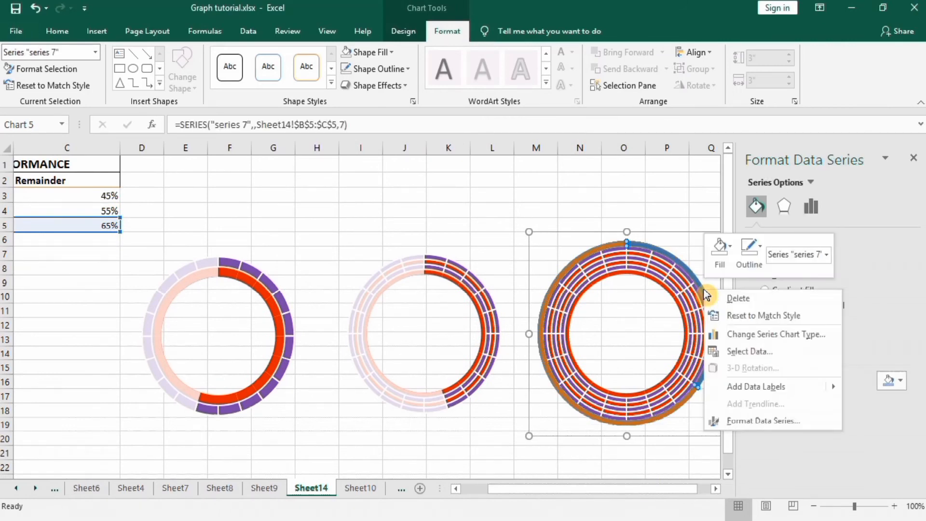
pyautogui.click(740, 330)
pyautogui.moveTo(657, 363); pyautogui.dragTo(661, 405)
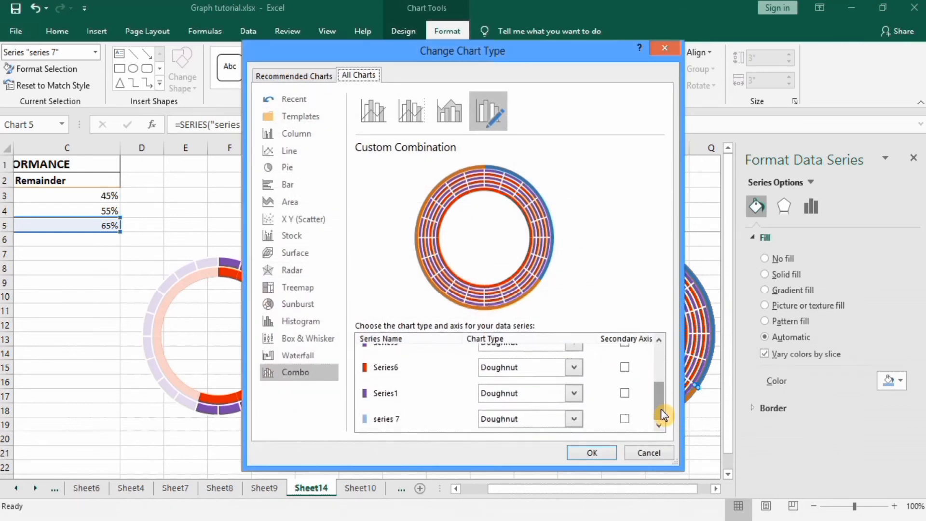
pyautogui.click(625, 417)
pyautogui.click(589, 453)
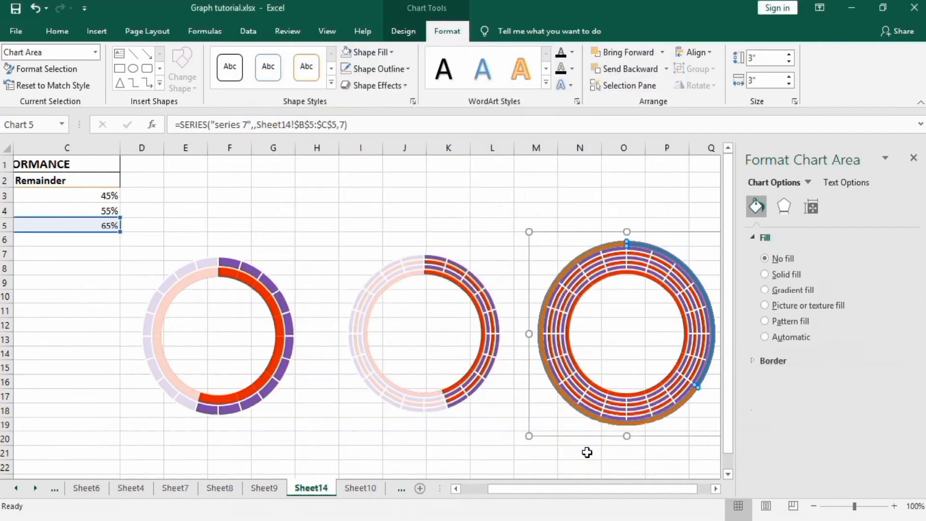
# Step: Remove the fill from the 35% marks slice of "series 7" in the third doughnut chart
pyautogui.click(663, 273)
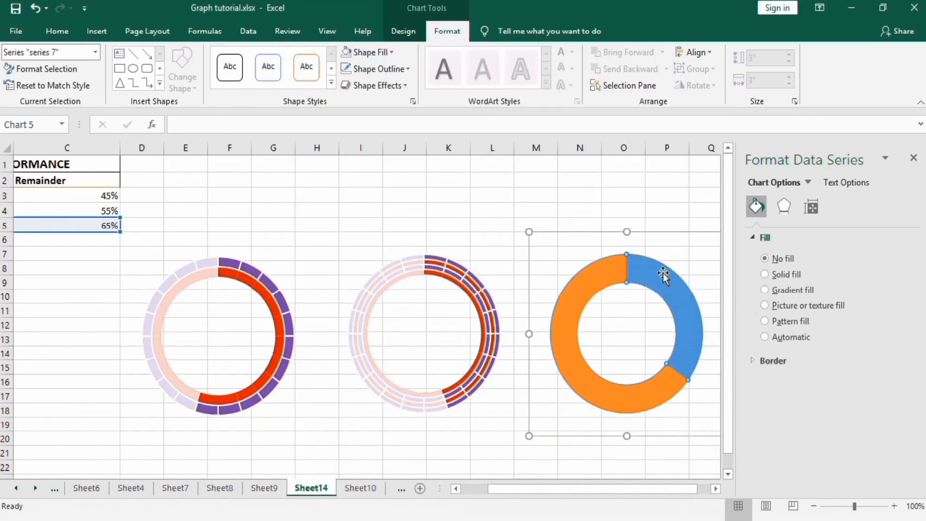
pyautogui.click(663, 273)
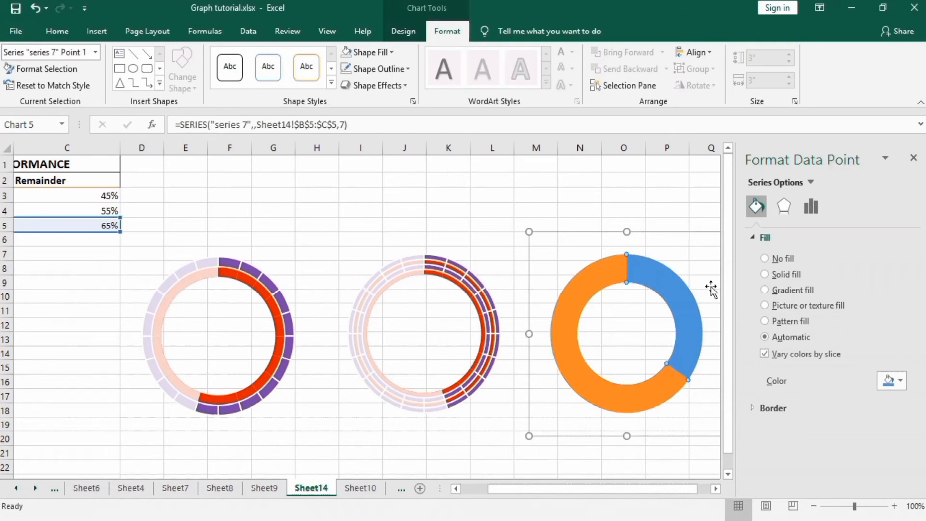
pyautogui.click(675, 190)
pyautogui.click(653, 273)
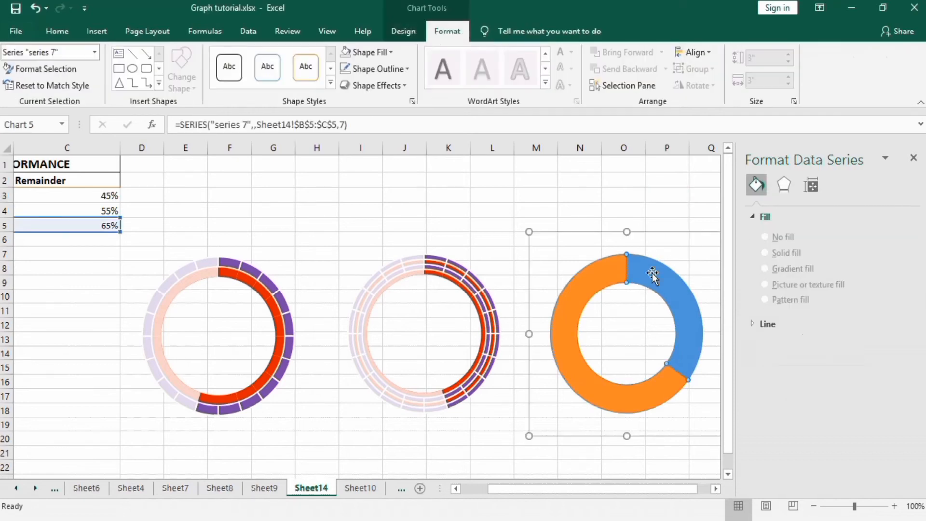
pyautogui.click(653, 273)
pyautogui.click(755, 207)
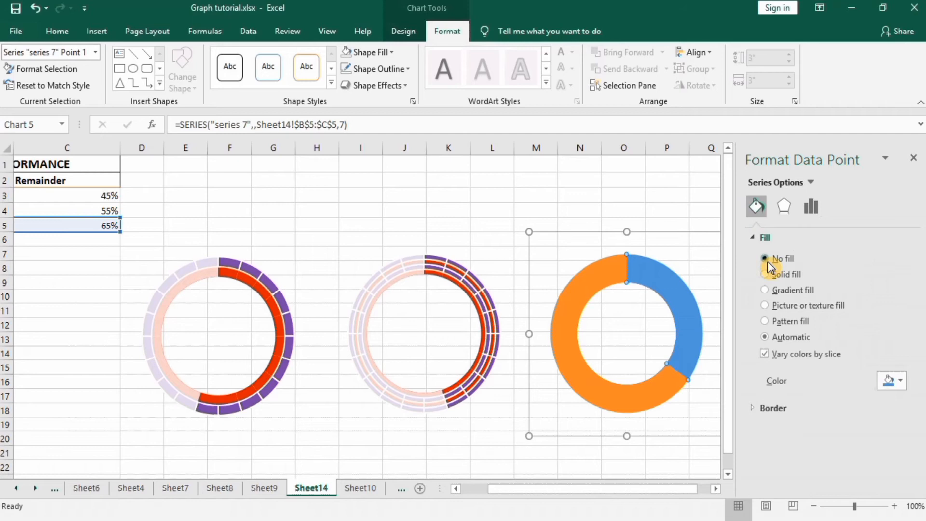
pyautogui.click(769, 260)
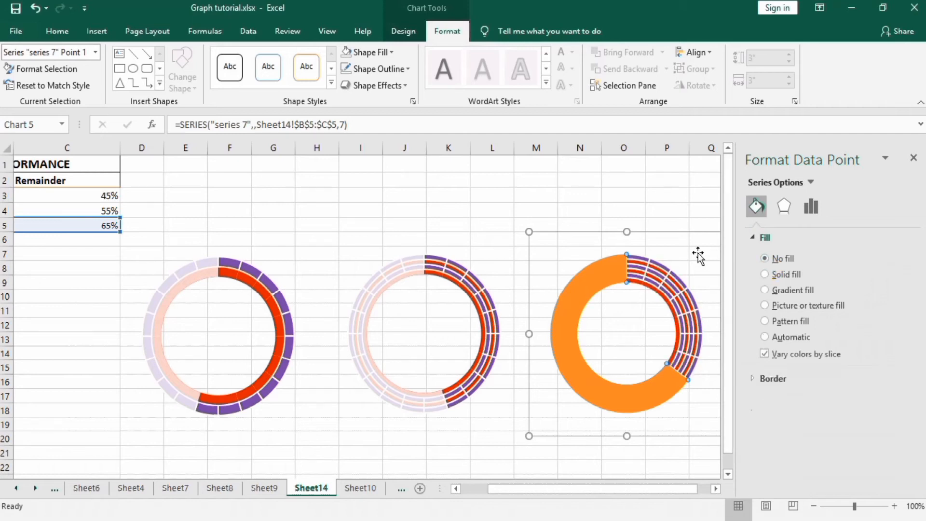
# Step: Give the remainder slice of "series 7" in the third doughnut chart a solid white fill with 20% transparency
pyautogui.click(586, 291)
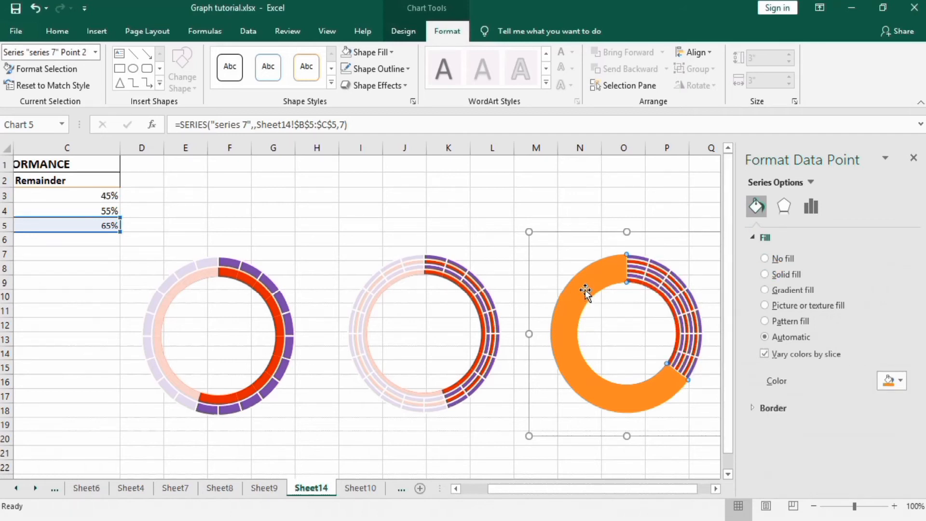
pyautogui.click(587, 180)
pyautogui.click(586, 288)
pyautogui.click(587, 289)
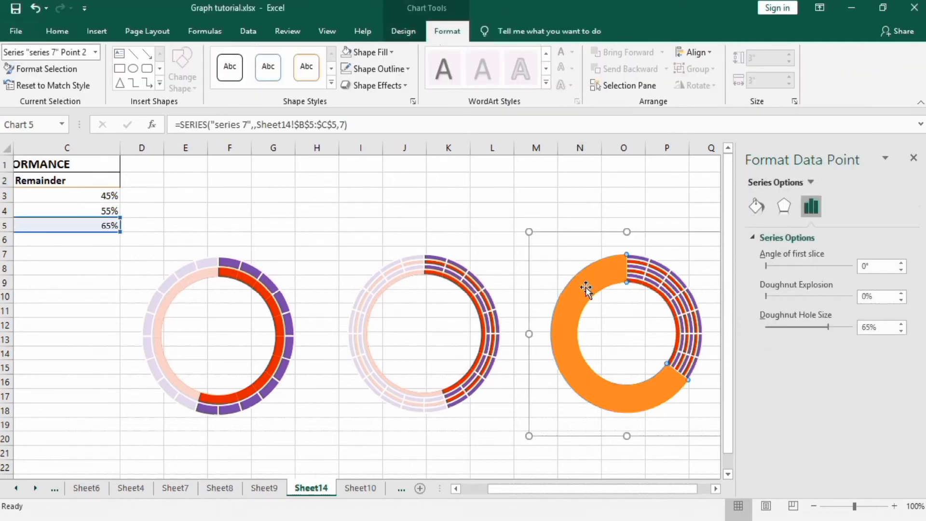
pyautogui.click(756, 207)
pyautogui.click(765, 275)
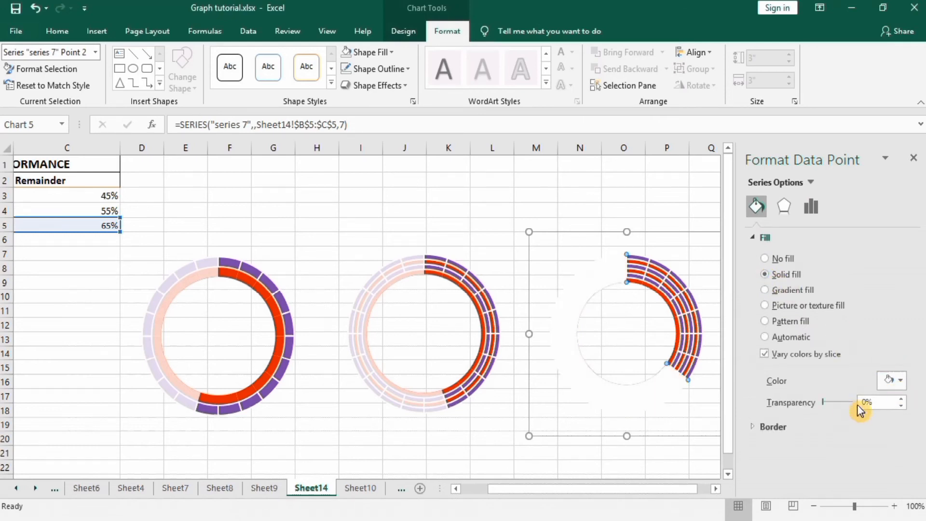
pyautogui.write('2')
pyautogui.press('Return')
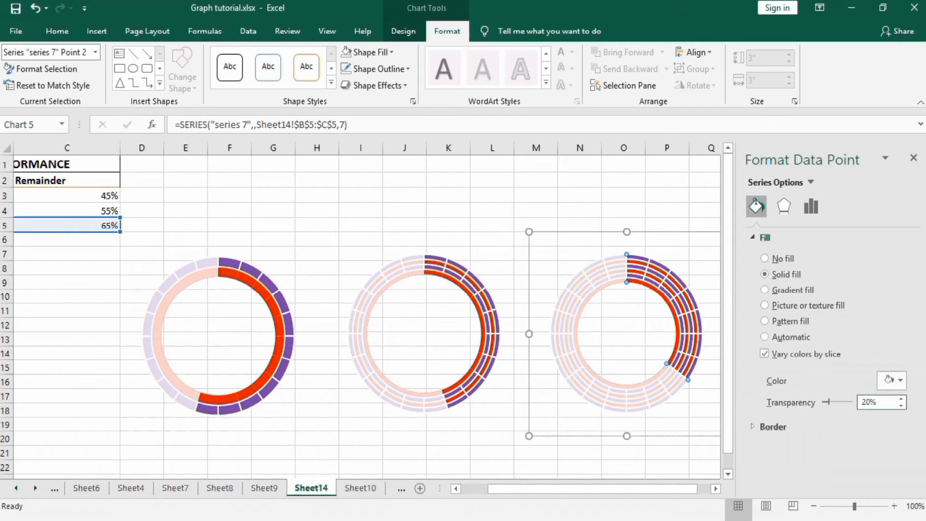
pyautogui.click(680, 451)
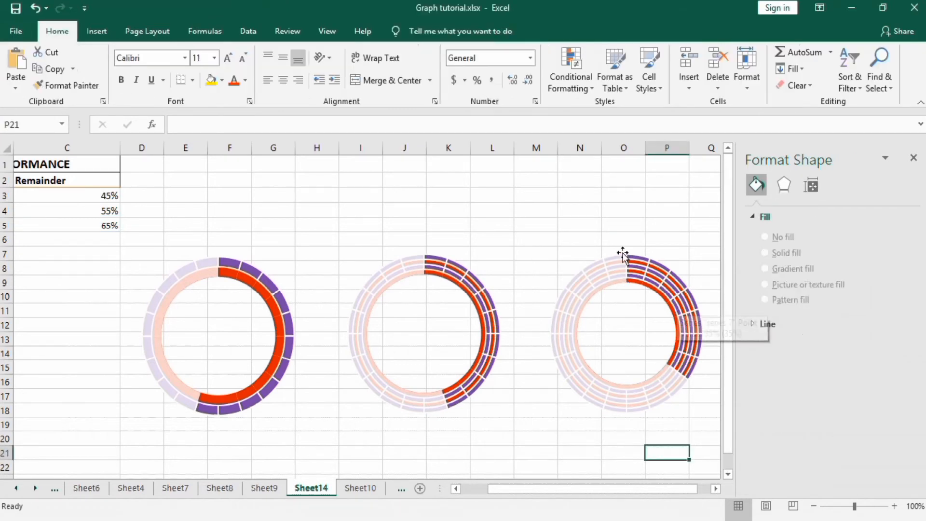
# Step: Insert an empty text box in the blank cells below the student performance table, spanning about rows 10 to 14
pyautogui.moveTo(522, 488); pyautogui.dragTo(499, 492)
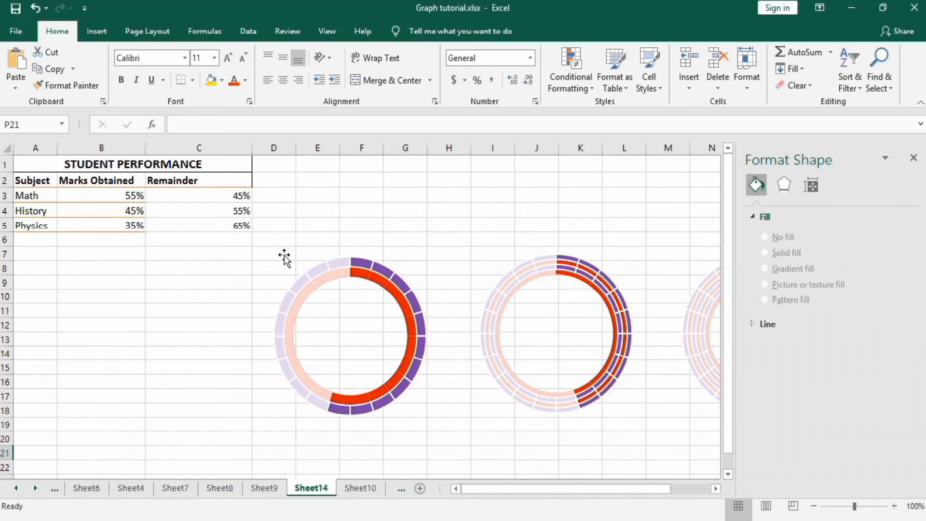
pyautogui.click(101, 31)
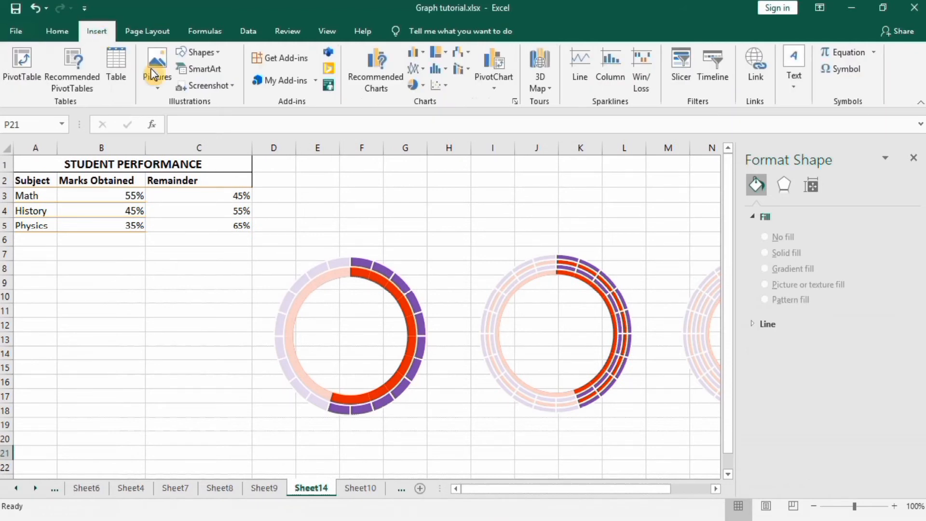
pyautogui.click(795, 85)
pyautogui.click(774, 126)
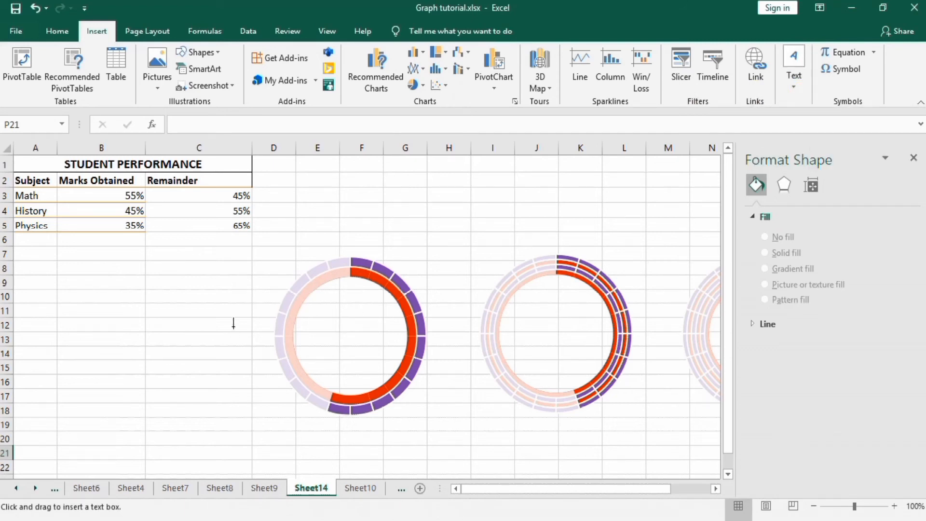
pyautogui.moveTo(127, 295)
pyautogui.mouseDown()
pyautogui.moveTo(151, 292)
pyautogui.moveTo(182, 366)
pyautogui.moveTo(212, 357)
pyautogui.moveTo(204, 360)
pyautogui.mouseUp()
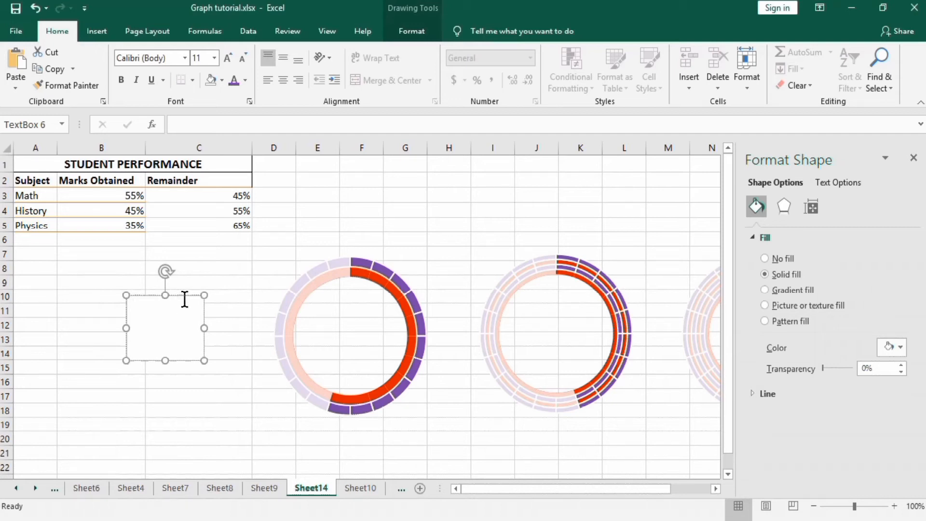
# Step: Move the text box into the hole of the first doughnut chart and widen it slightly on both sides
pyautogui.moveTo(192, 296); pyautogui.dragTo(369, 305)
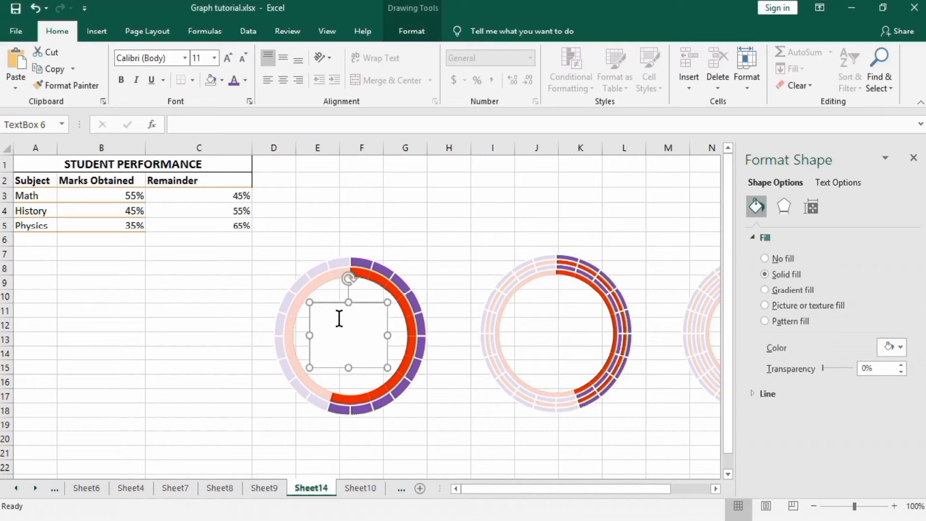
pyautogui.click(309, 332)
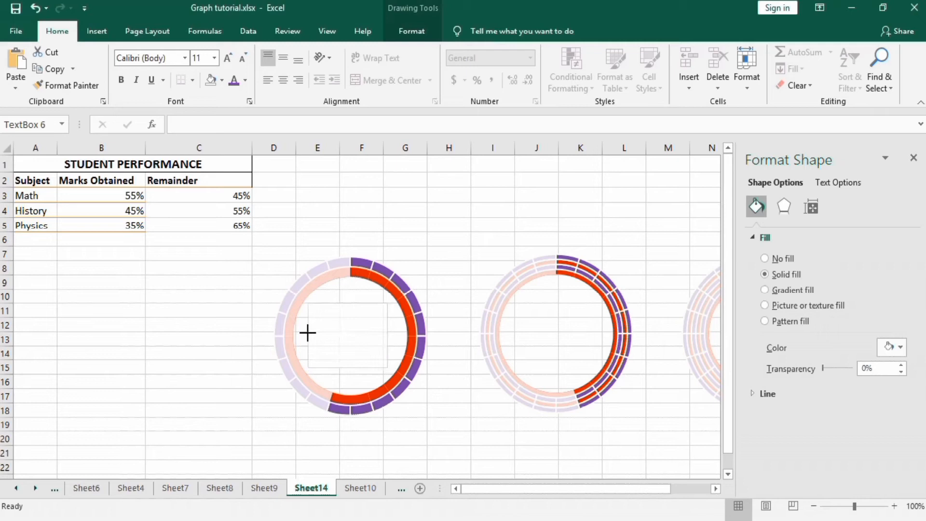
pyautogui.click(307, 332)
pyautogui.moveTo(387, 334); pyautogui.dragTo(391, 333)
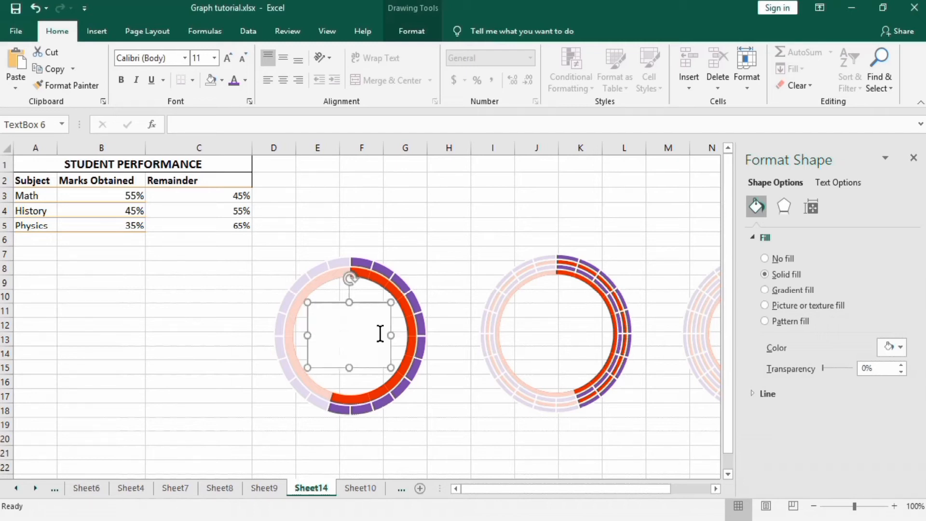
# Step: Copy the text box and paste two duplicates into the blank cells below the table, at B13 and C16
pyautogui.rightClick(360, 333)
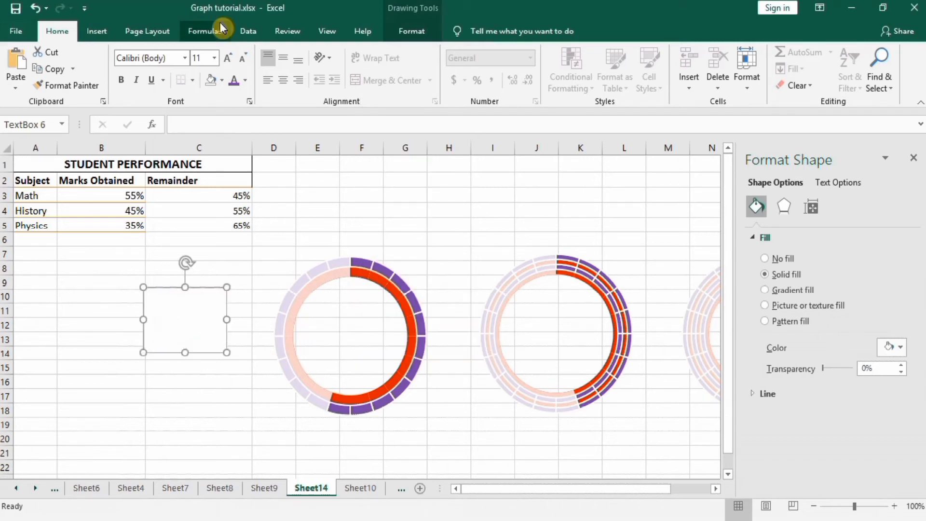
pyautogui.click(62, 346)
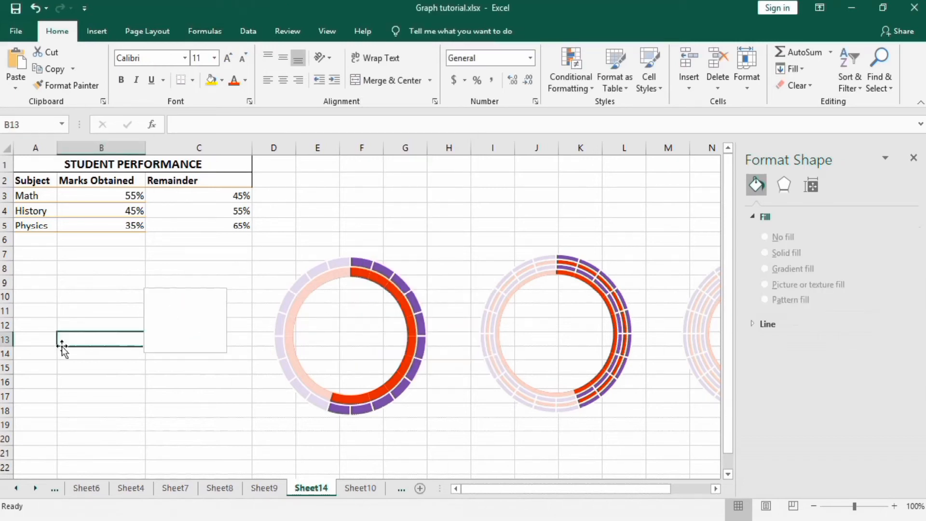
pyautogui.hotkey('ctrl', 'v')
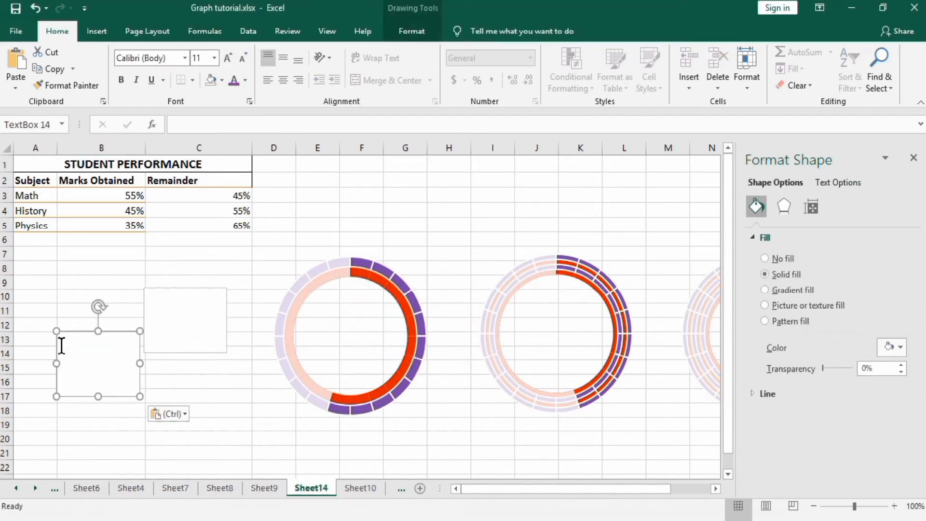
pyautogui.click(178, 383)
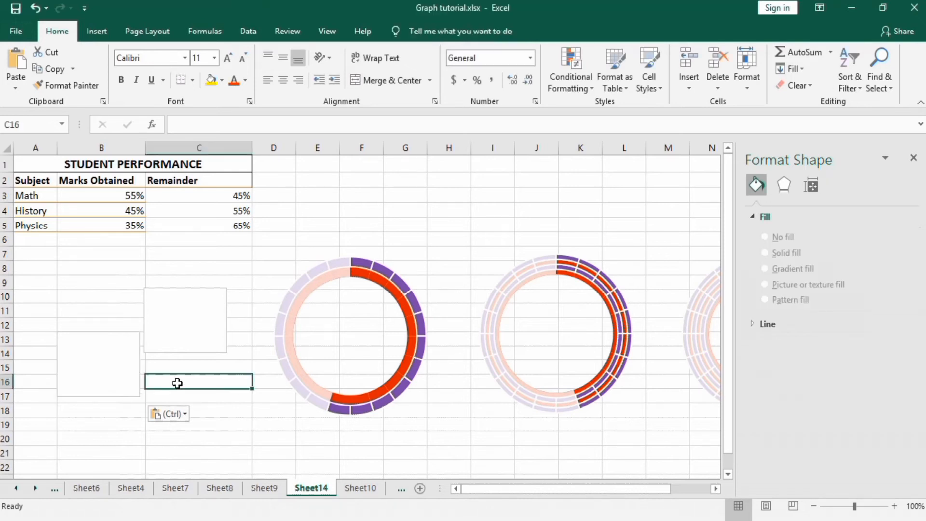
pyautogui.rightClick(178, 383)
pyautogui.click(206, 123)
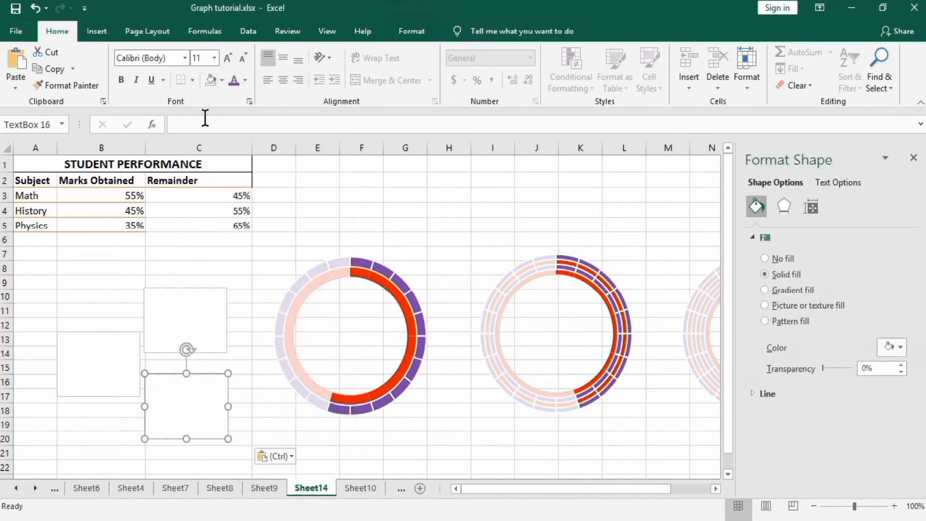
# Step: Move the original text box into the first doughnut's hole and the C16 copy into the second doughnut's hole
pyautogui.click(193, 297)
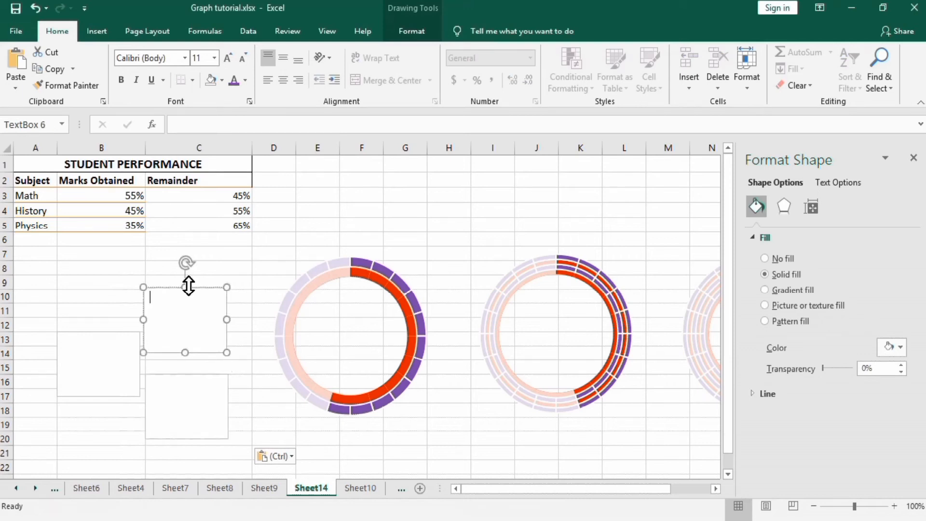
pyautogui.moveTo(171, 288); pyautogui.dragTo(337, 304)
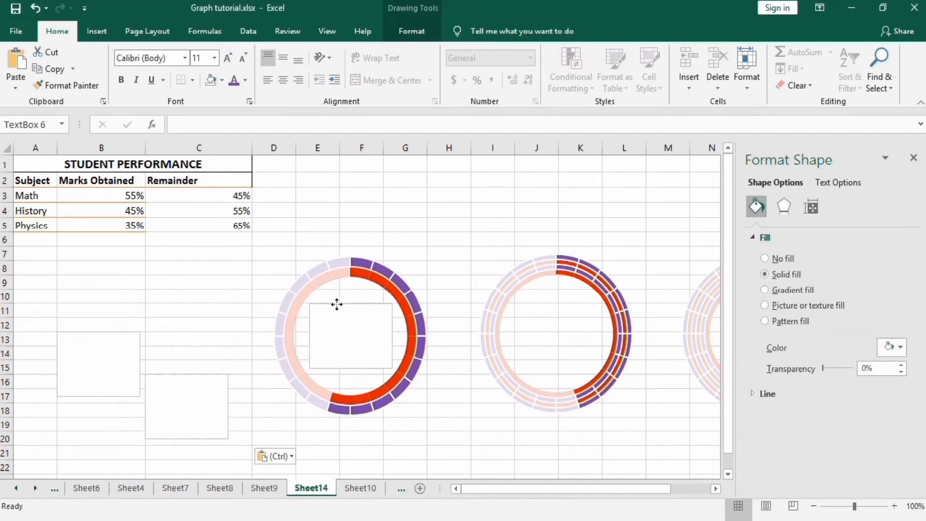
pyautogui.moveTo(337, 304); pyautogui.dragTo(337, 305)
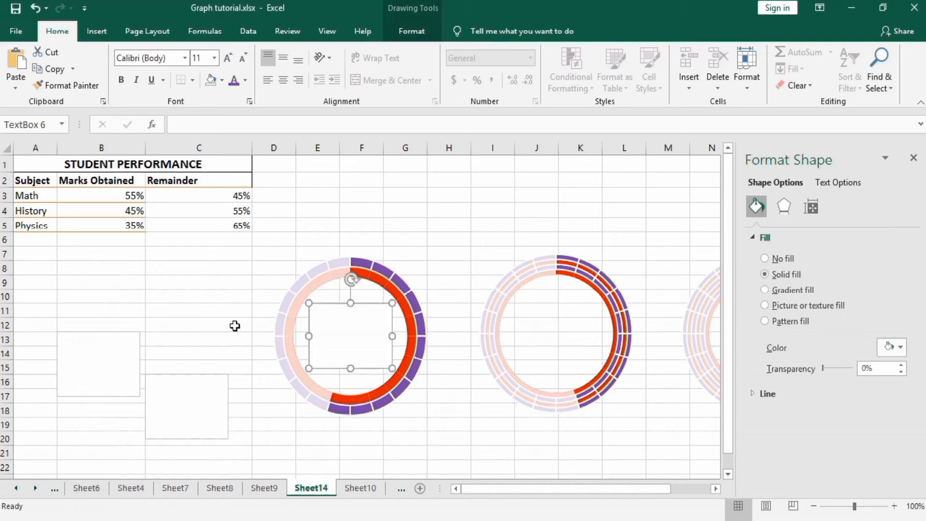
pyautogui.click(190, 377)
pyautogui.moveTo(178, 376); pyautogui.dragTo(546, 304)
pyautogui.moveTo(544, 485); pyautogui.dragTo(554, 486)
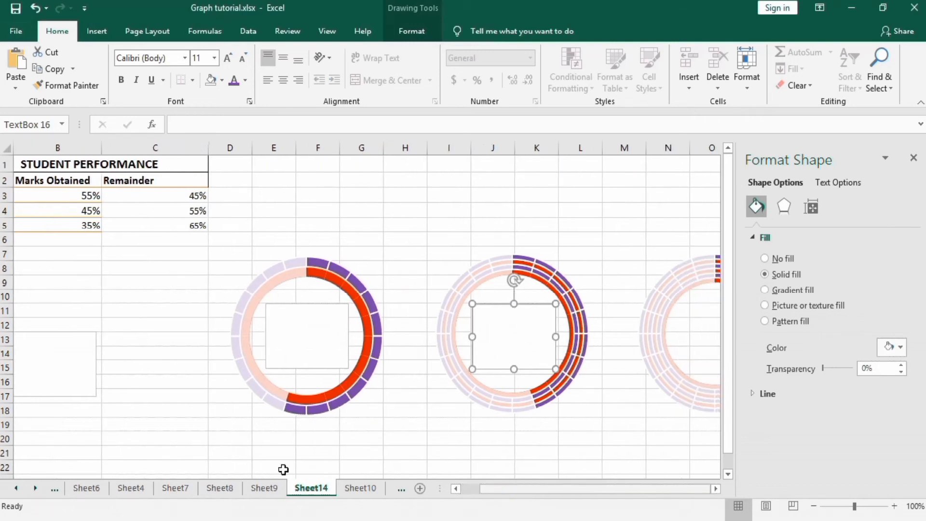
# Step: Move the remaining text box copy at B13 into the hole of the third doughnut chart
pyautogui.click(66, 347)
pyautogui.moveTo(69, 330); pyautogui.dragTo(604, 174)
pyautogui.moveTo(595, 489); pyautogui.dragTo(627, 485)
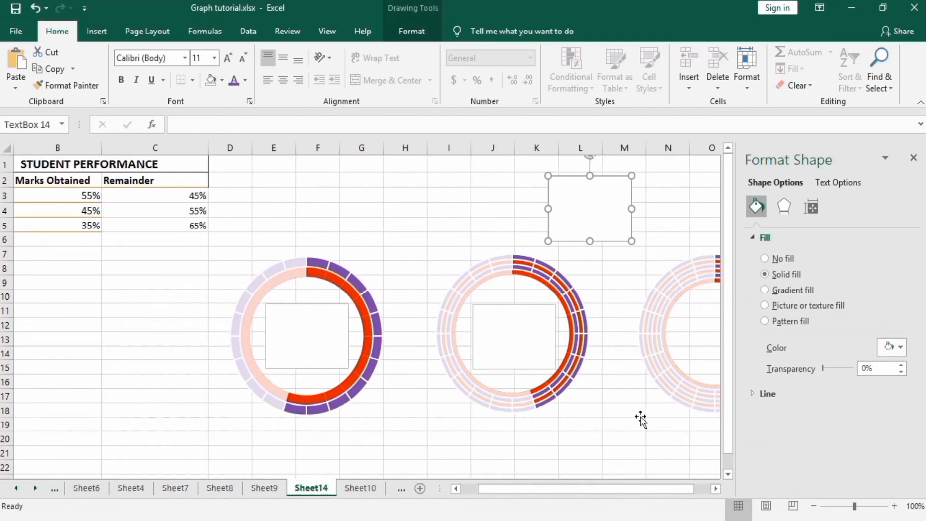
pyautogui.doubleClick(717, 489)
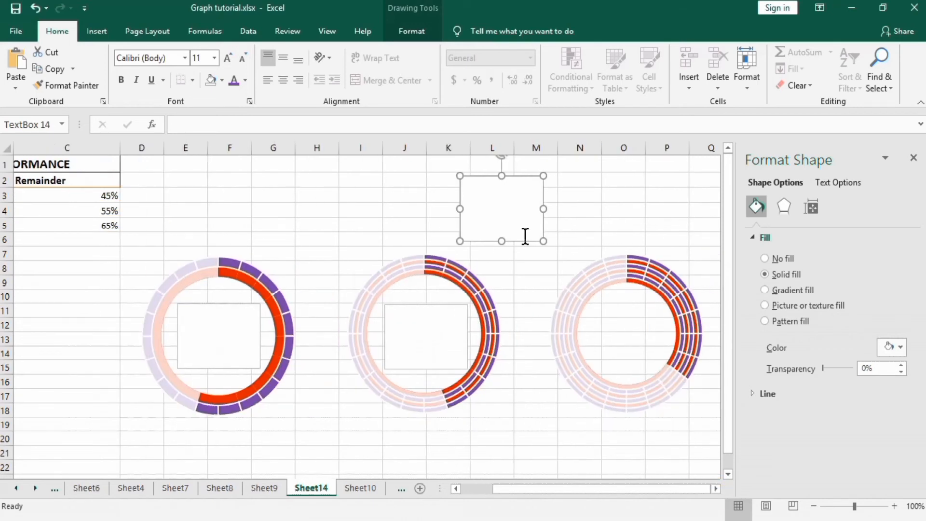
pyautogui.moveTo(520, 178); pyautogui.dragTo(646, 303)
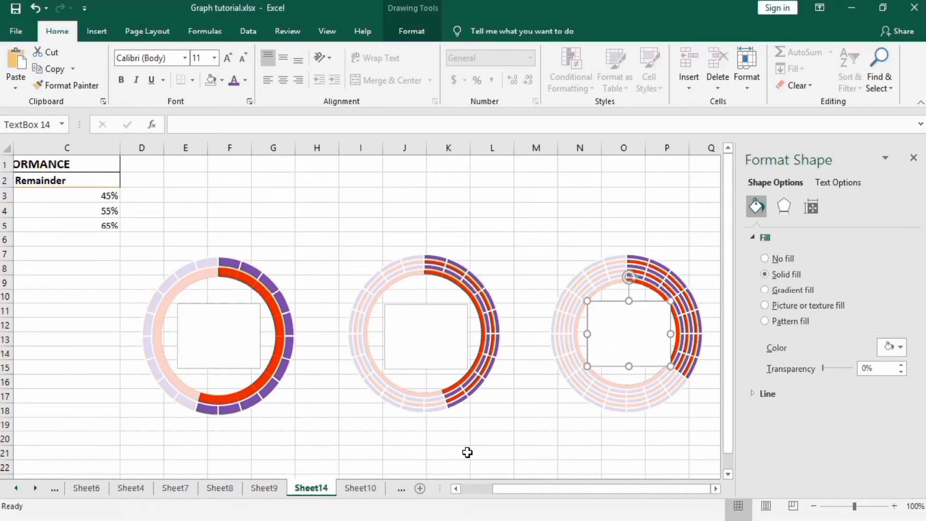
# Step: Link the first doughnut's text box to the Math marks with the formula =$B$3
pyautogui.moveTo(530, 487); pyautogui.dragTo(497, 500)
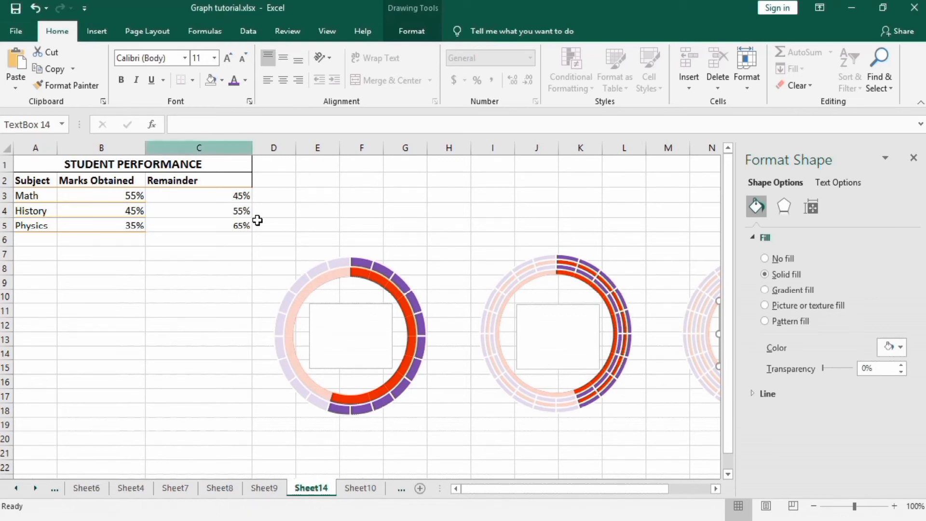
pyautogui.click(326, 313)
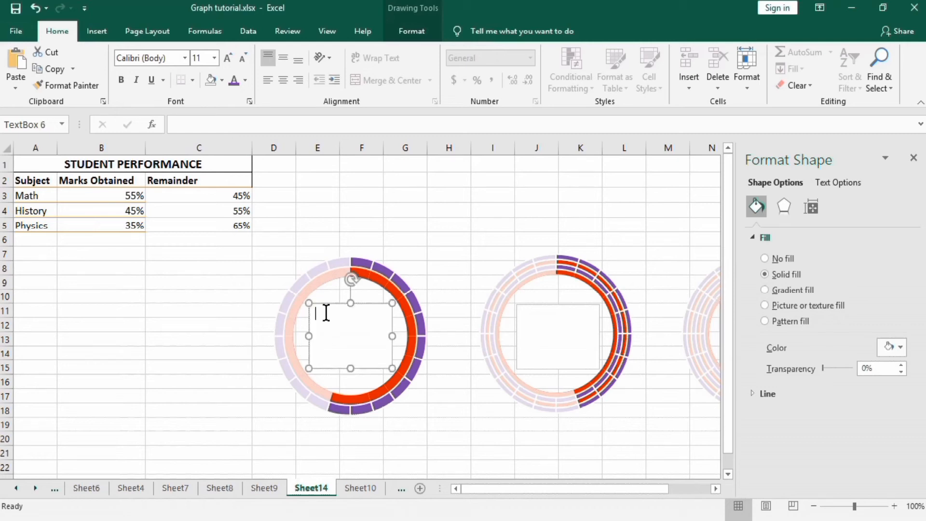
pyautogui.click(198, 122)
pyautogui.write('=')
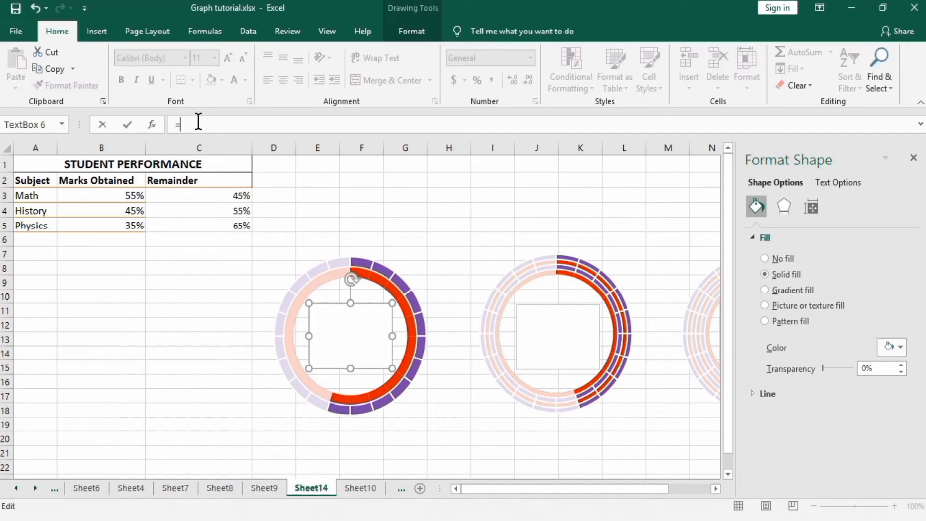
pyautogui.click(125, 195)
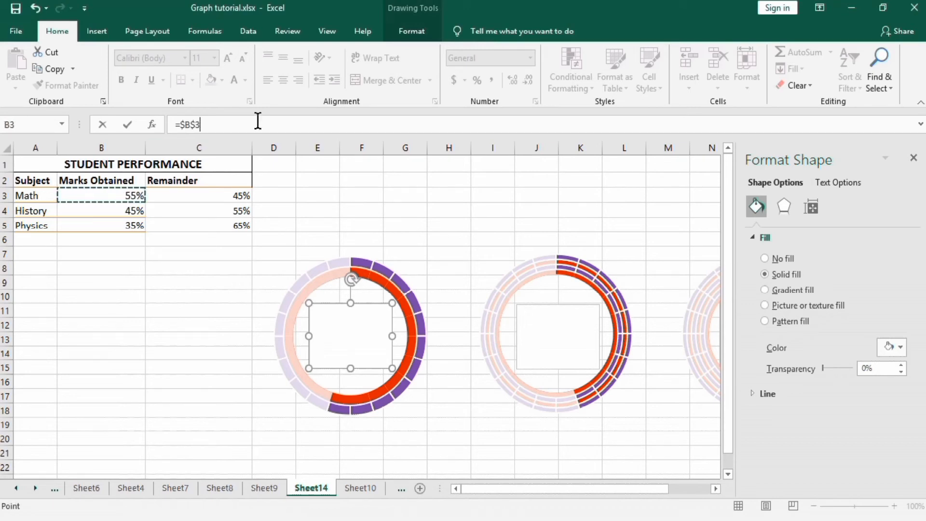
pyautogui.press('Return')
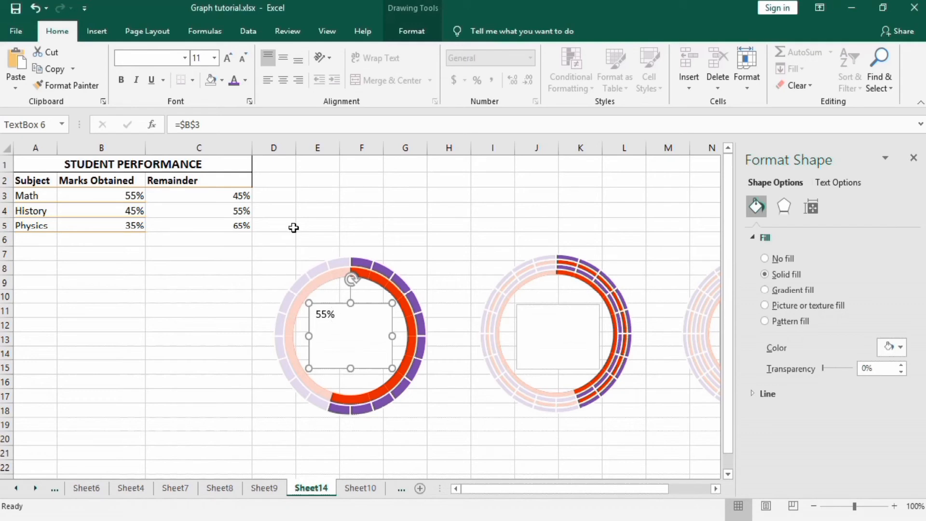
# Step: Set the font of the text box in the first doughnut to Impact
pyautogui.click(186, 58)
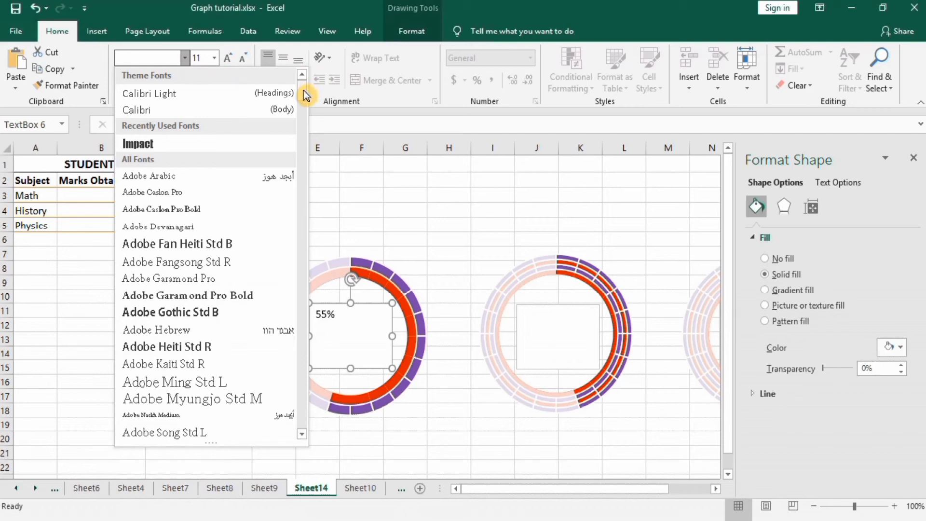
pyautogui.click(239, 143)
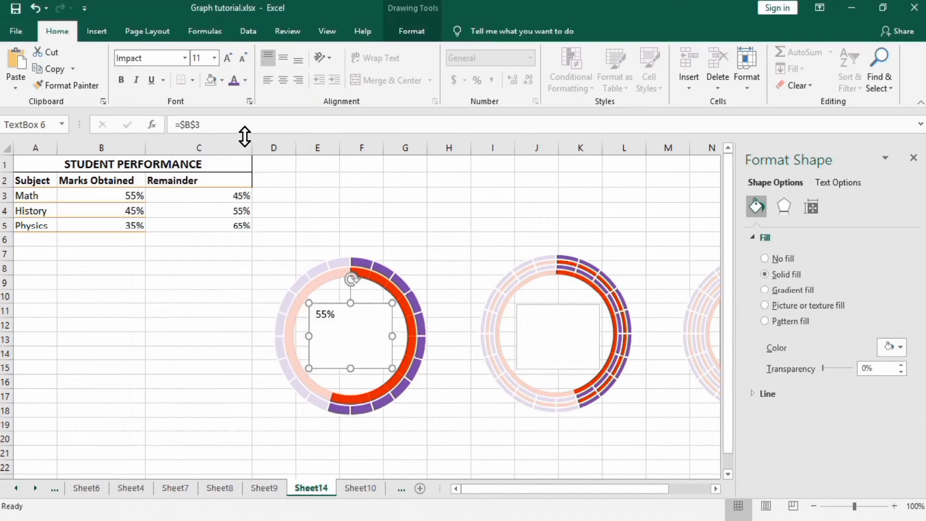
pyautogui.click(187, 61)
pyautogui.moveTo(304, 131); pyautogui.dragTo(302, 91)
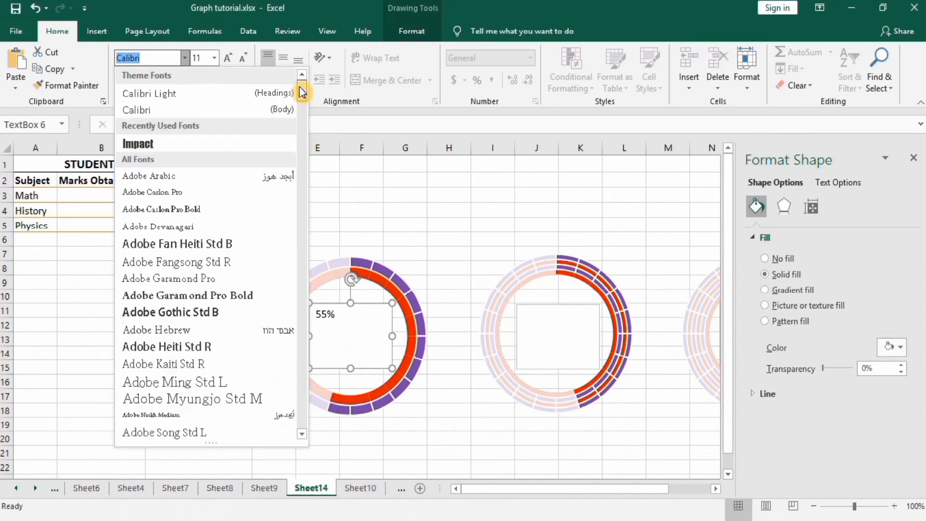
pyautogui.click(276, 144)
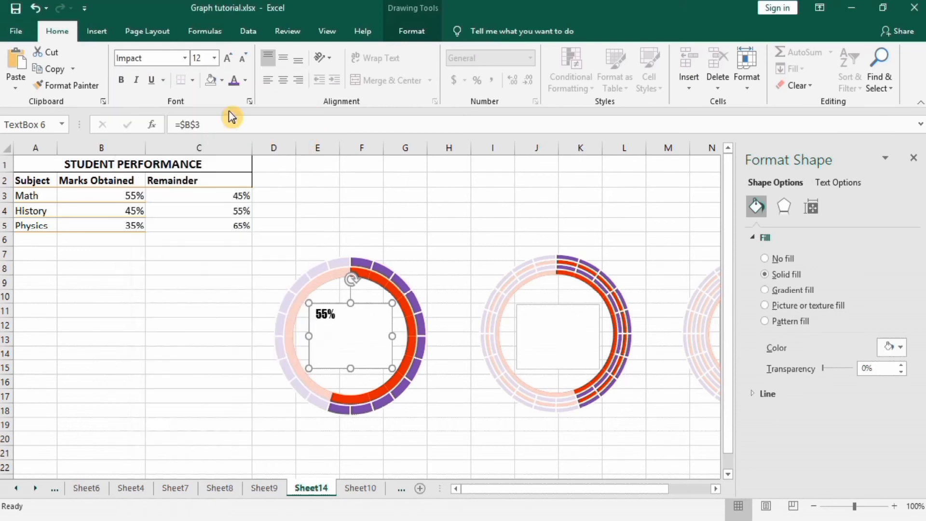
# Step: Make the first doughnut's text size 44 and purple, widening its text box to about 1.33" to fit
pyautogui.click(214, 58)
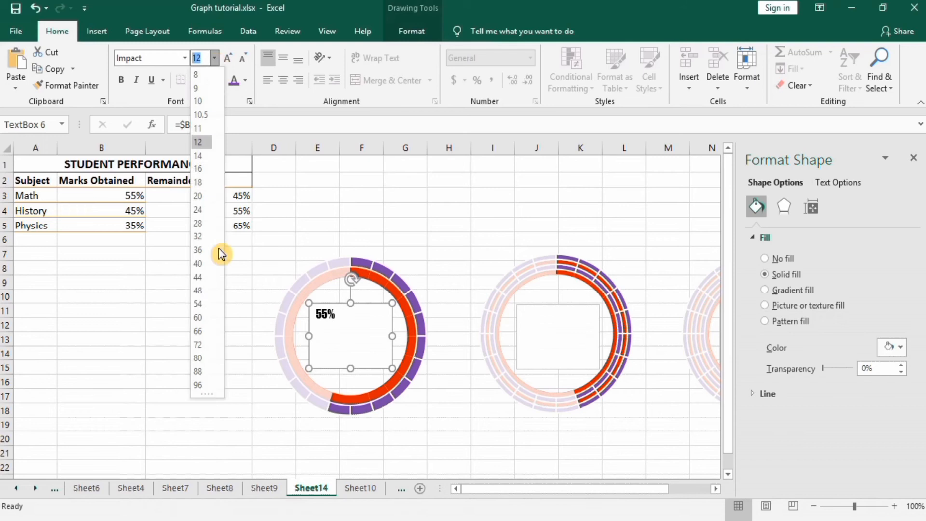
pyautogui.click(201, 276)
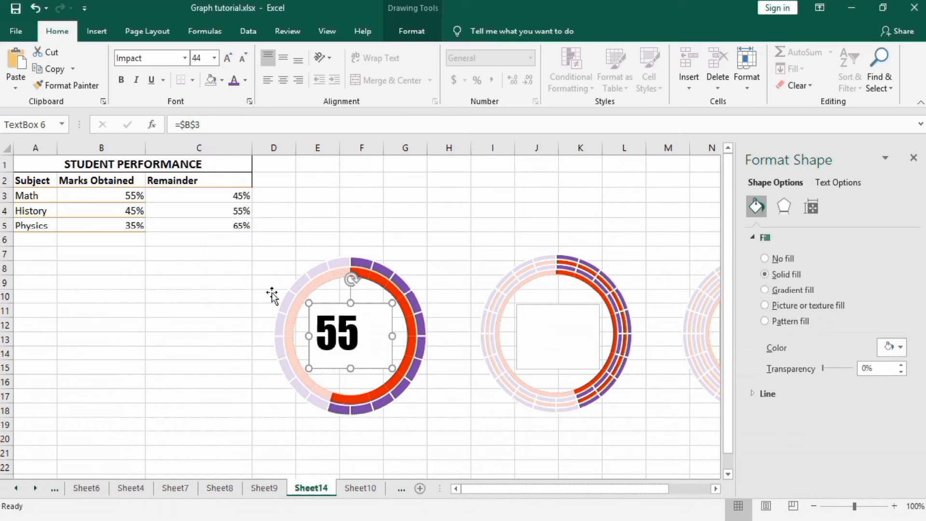
pyautogui.moveTo(395, 336); pyautogui.dragTo(397, 337)
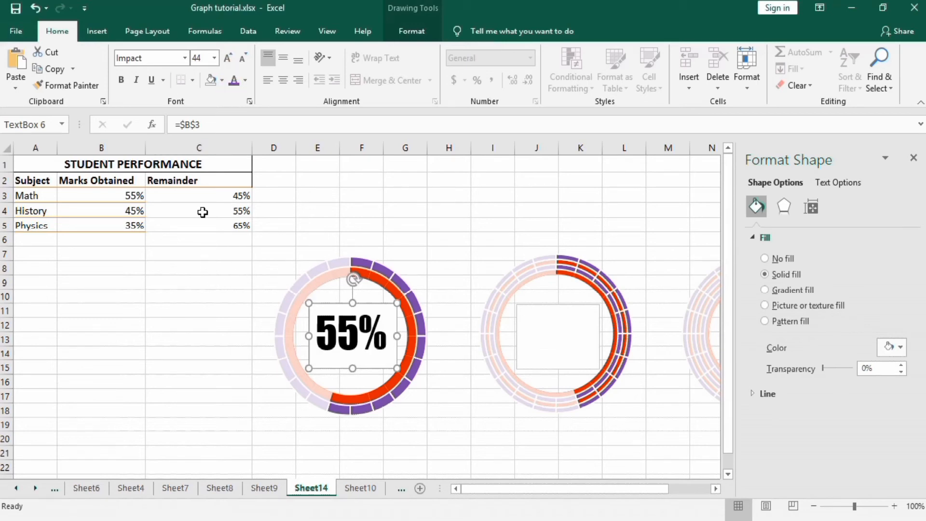
pyautogui.click(234, 81)
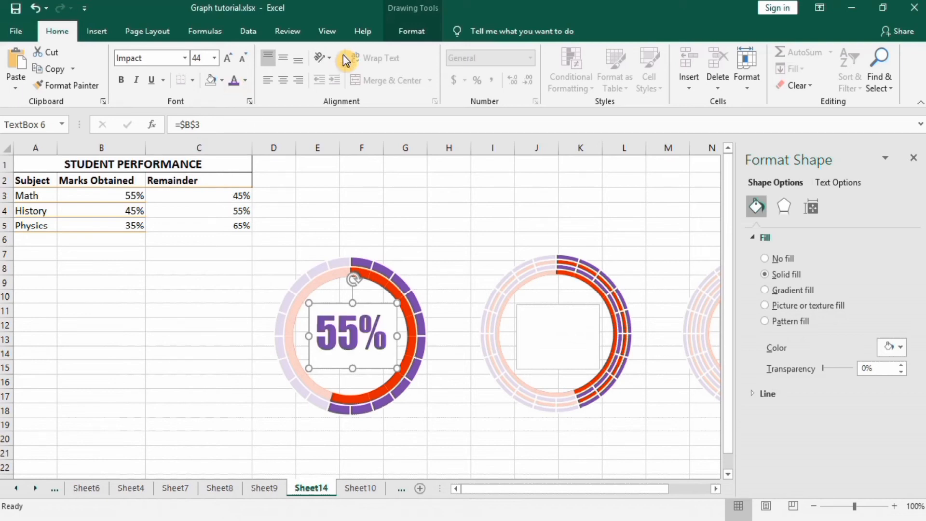
# Step: Remove the fill and the outline from the first doughnut's text box, and deselect it
pyautogui.click(410, 31)
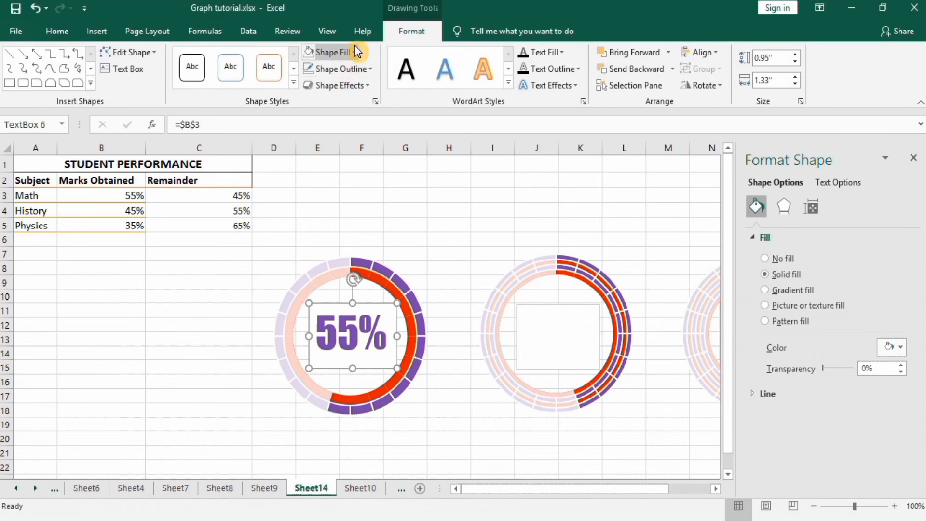
pyautogui.click(355, 51)
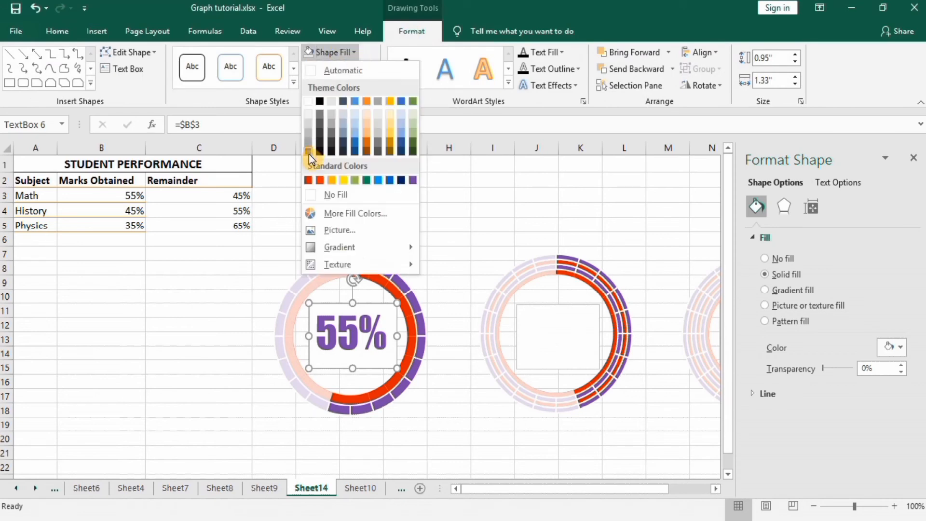
pyautogui.click(311, 193)
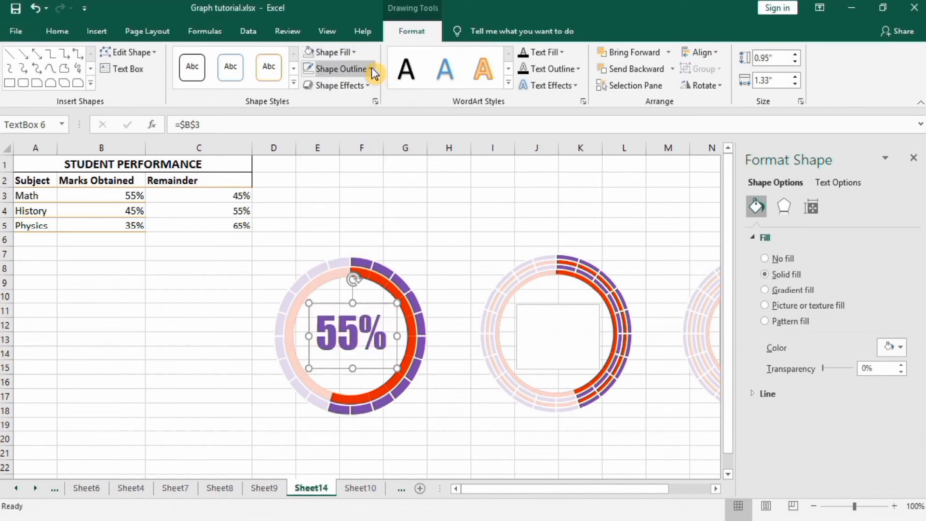
pyautogui.click(371, 68)
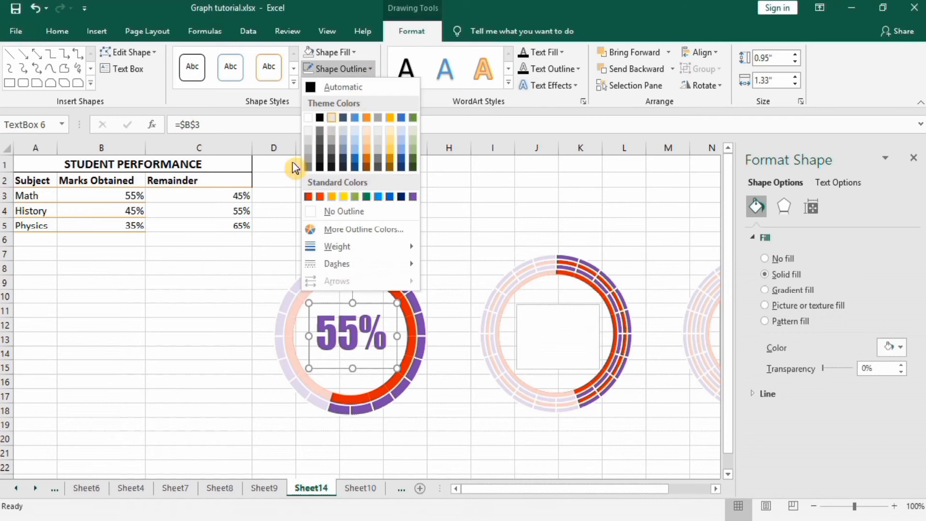
pyautogui.click(312, 210)
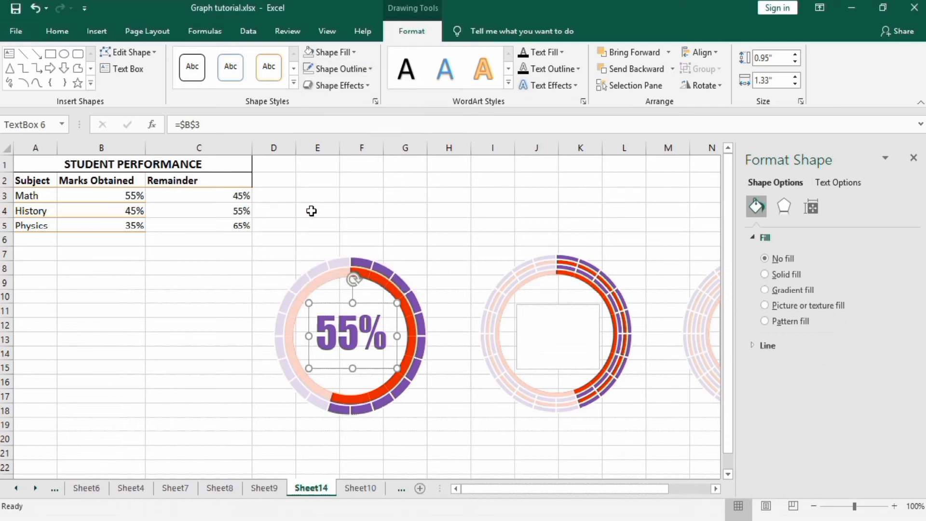
pyautogui.click(416, 240)
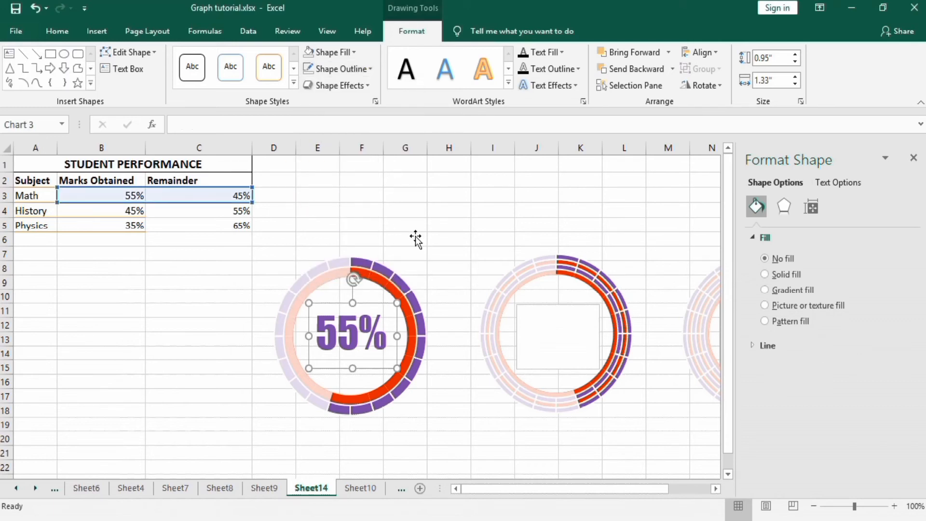
# Step: Link the second doughnut's text box to the History marks with the formula =$B$4
pyautogui.click(536, 317)
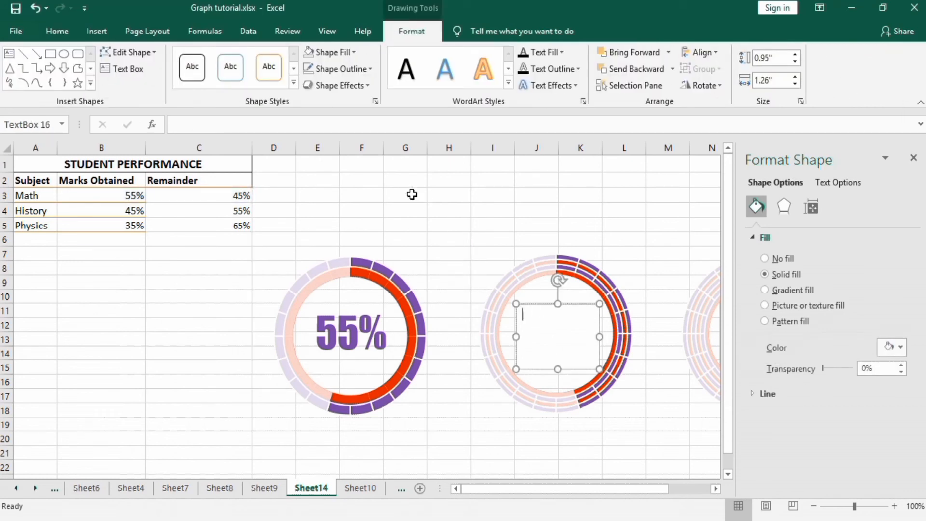
pyautogui.click(229, 124)
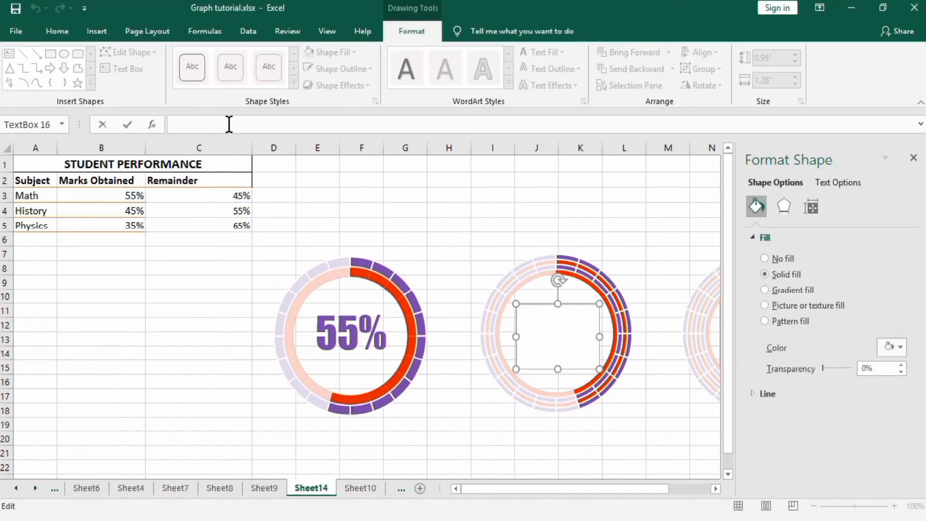
pyautogui.click(125, 211)
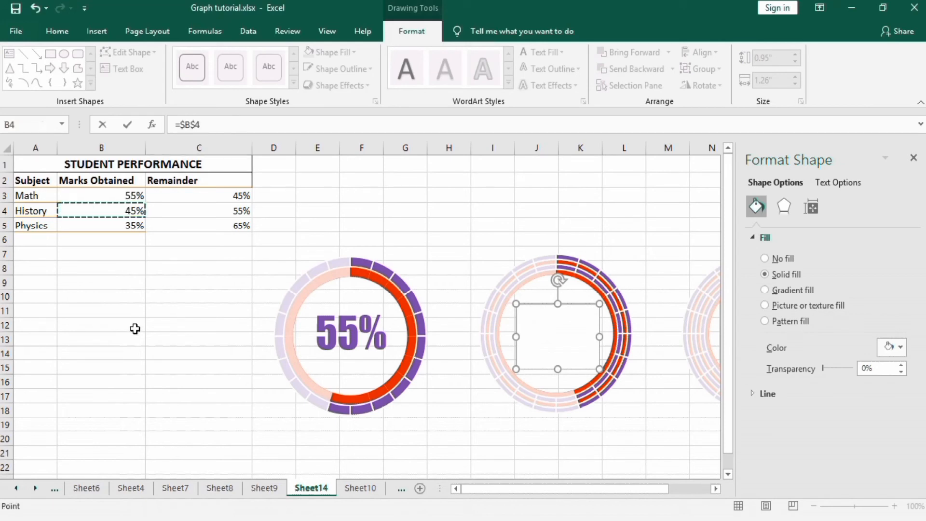
pyautogui.press('Return')
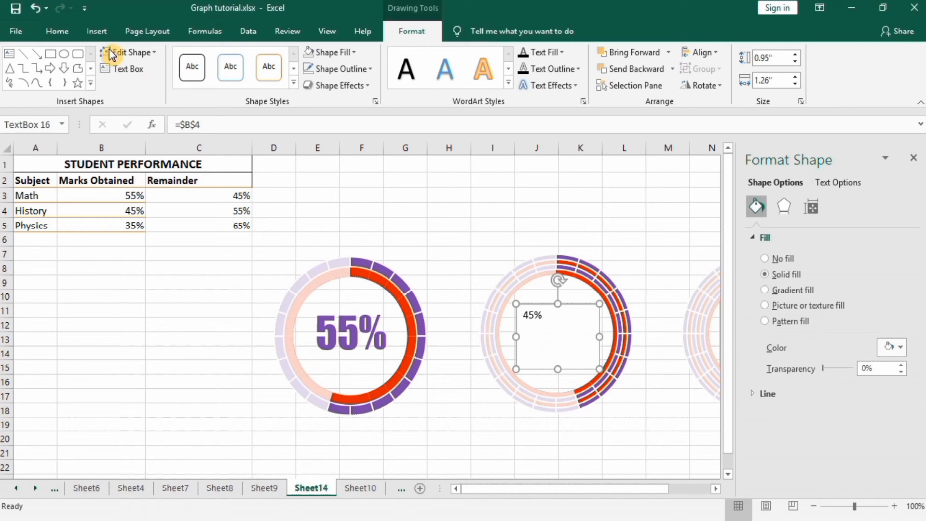
# Step: Set the font of the second doughnut's text box to Impact
pyautogui.click(60, 30)
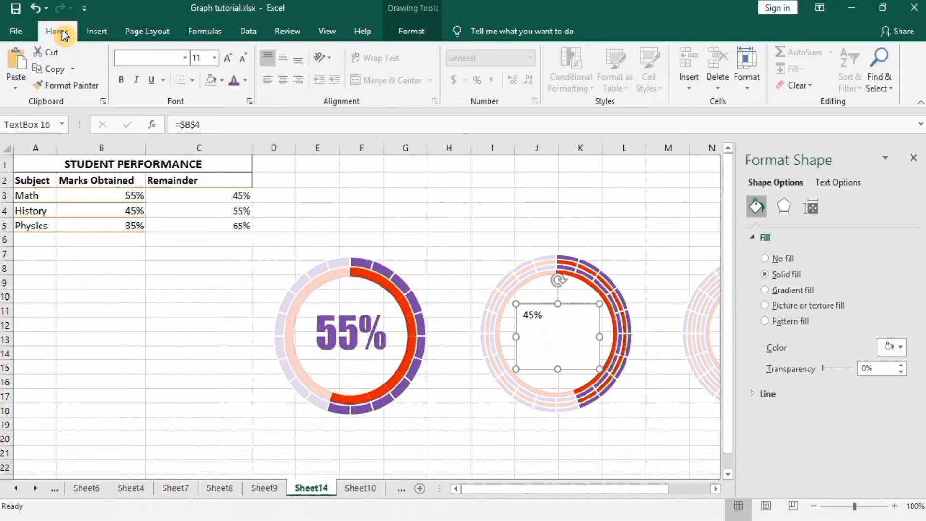
pyautogui.click(185, 58)
pyautogui.click(239, 141)
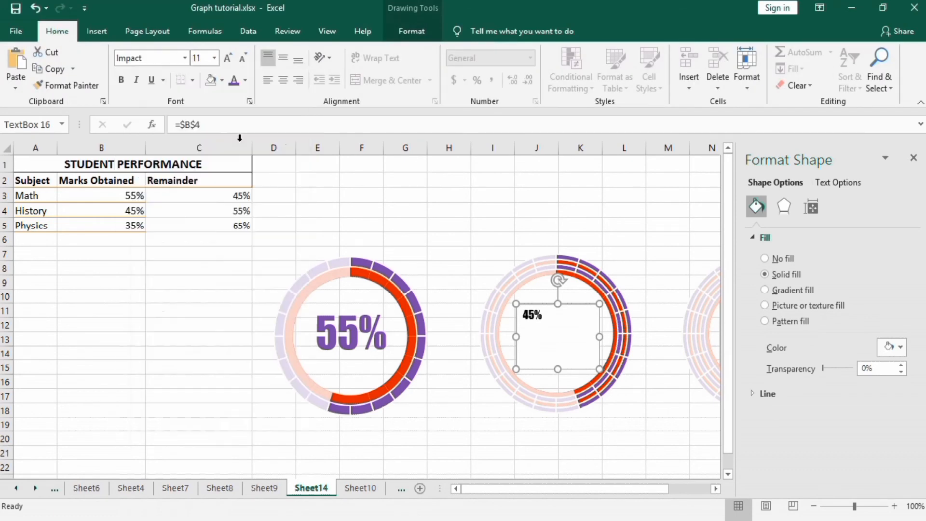
pyautogui.click(186, 58)
pyautogui.click(302, 75)
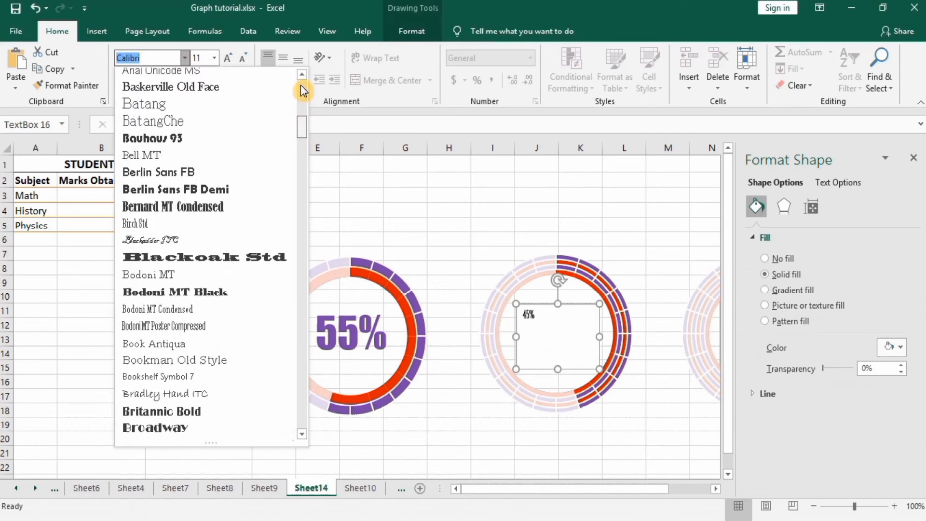
pyautogui.scroll(10, 302, 97)
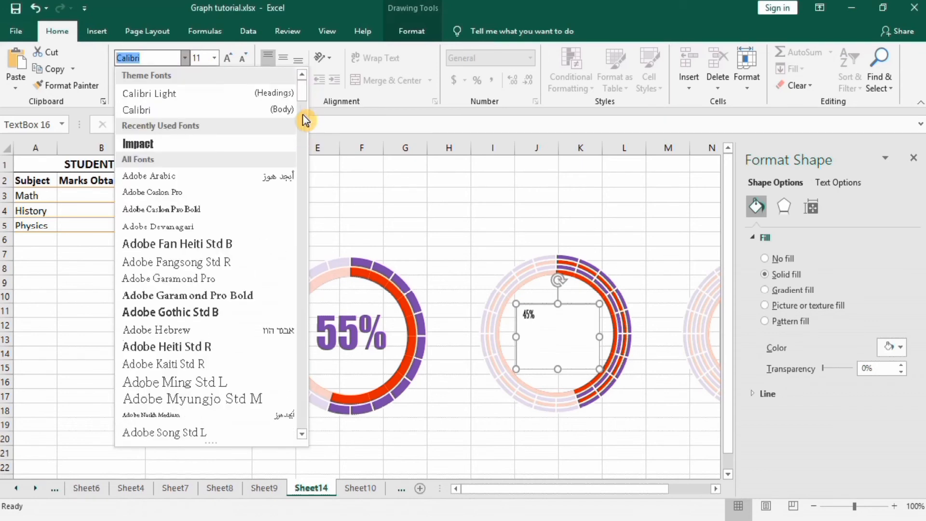
pyautogui.click(207, 143)
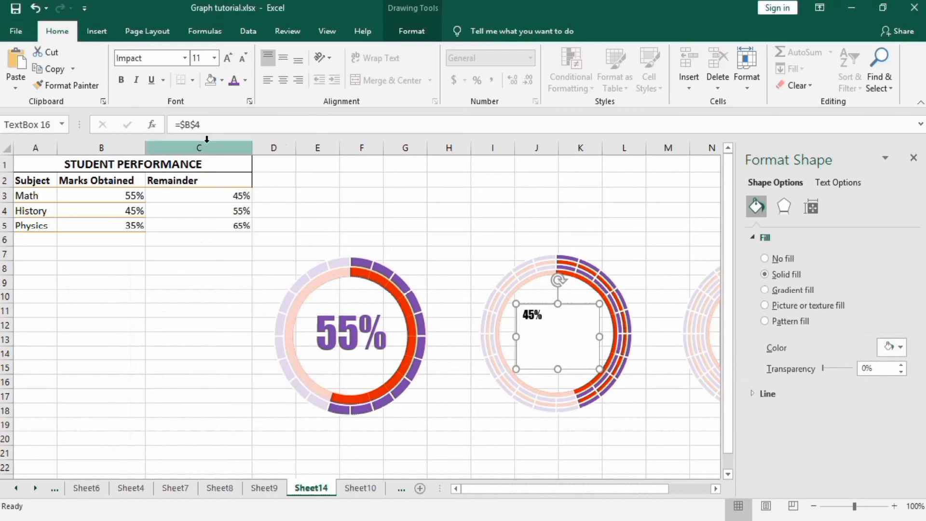
# Step: Make the second doughnut's centre text size 44 and purple
pyautogui.click(215, 57)
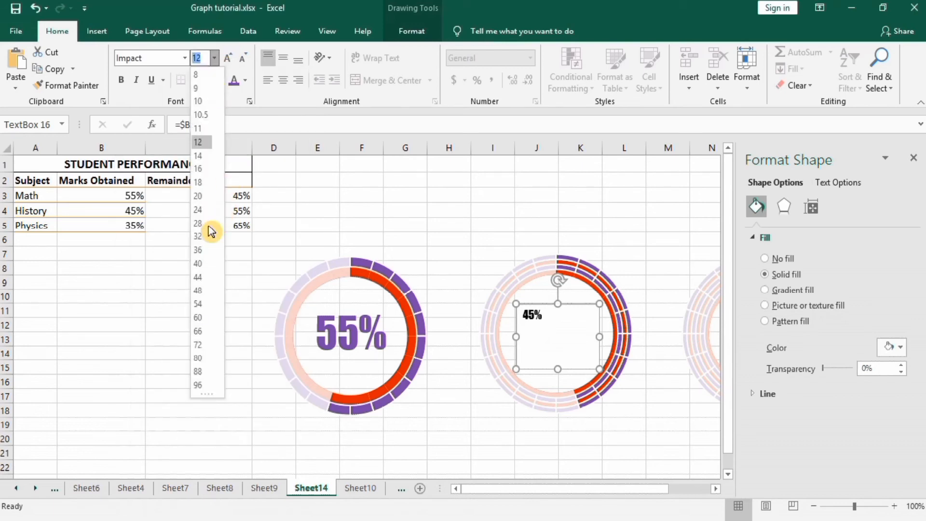
pyautogui.click(204, 278)
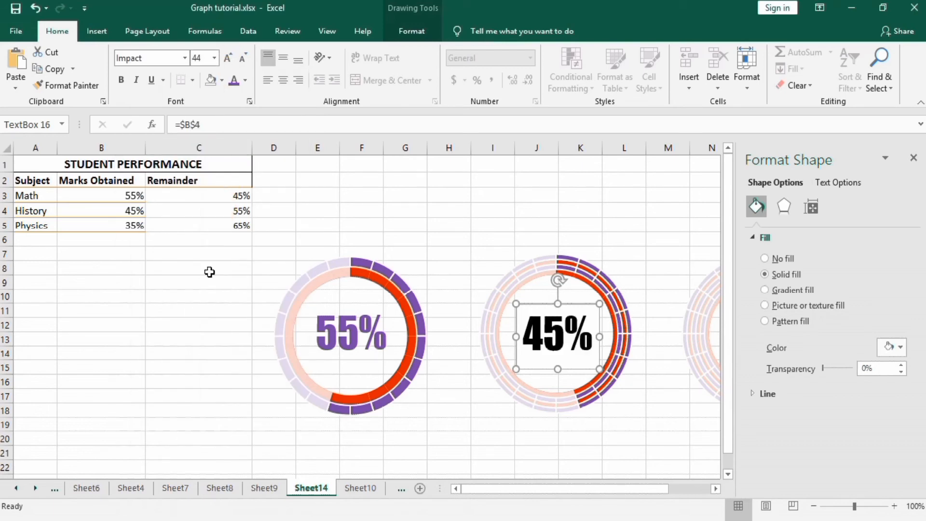
pyautogui.click(233, 82)
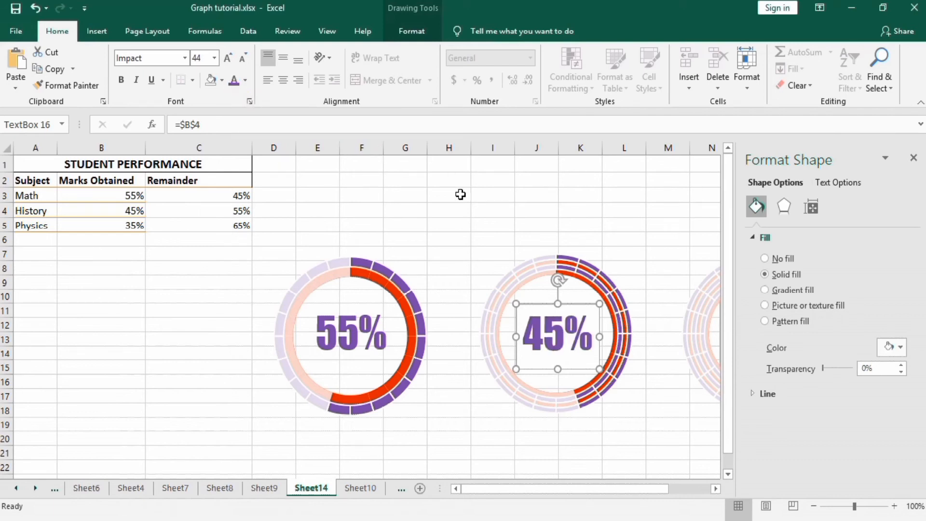
# Step: Remove the fill and the outline from the second doughnut's text box, and deselect it
pyautogui.click(413, 32)
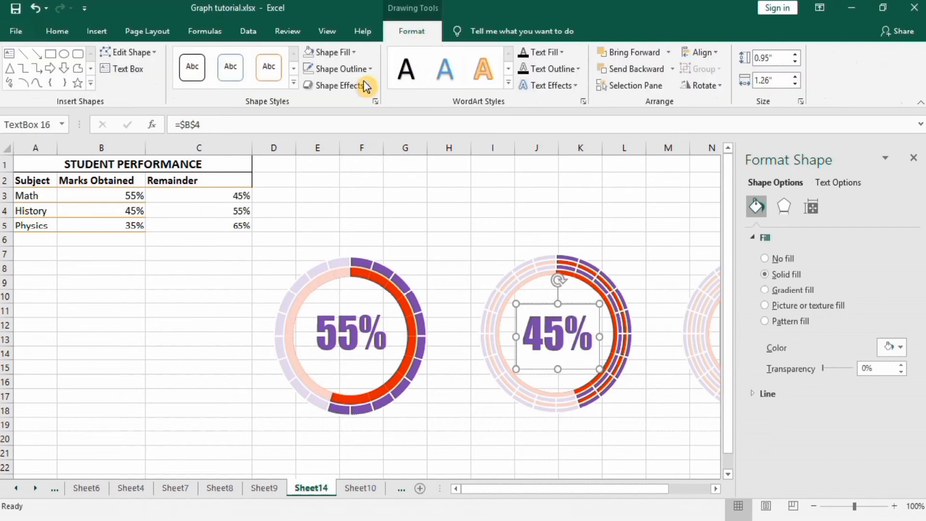
pyautogui.click(356, 53)
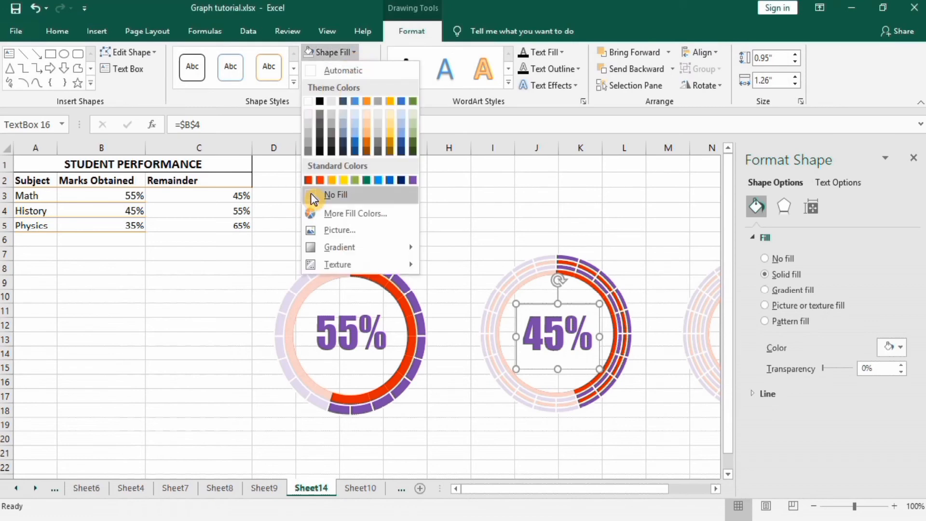
pyautogui.click(313, 192)
pyautogui.click(372, 70)
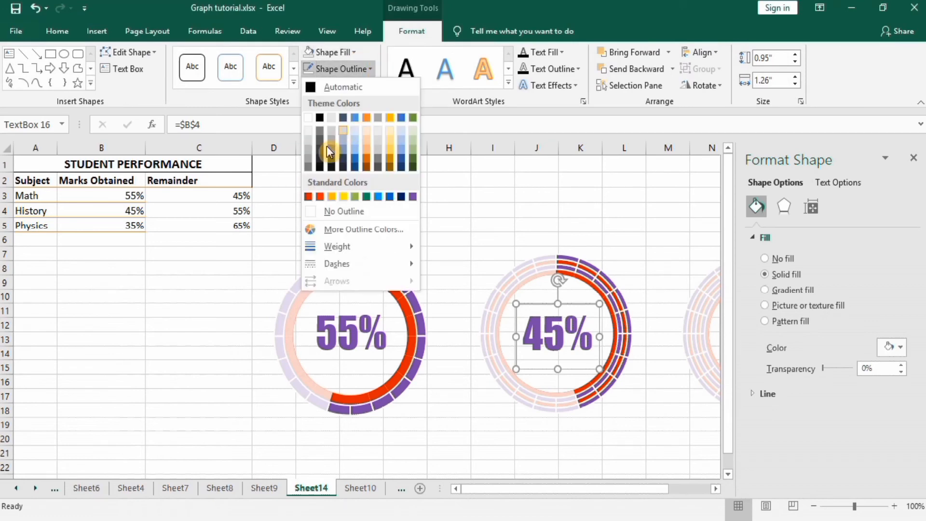
pyautogui.click(311, 214)
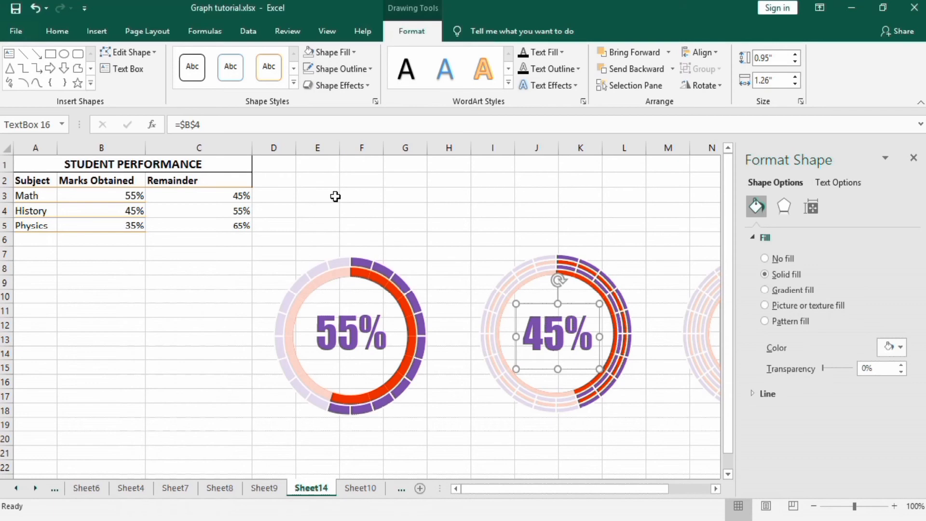
pyautogui.click(403, 219)
# Step: Link the third doughnut's text box to the Physics marks with the formula =$B$5
pyautogui.moveTo(514, 485); pyautogui.dragTo(544, 487)
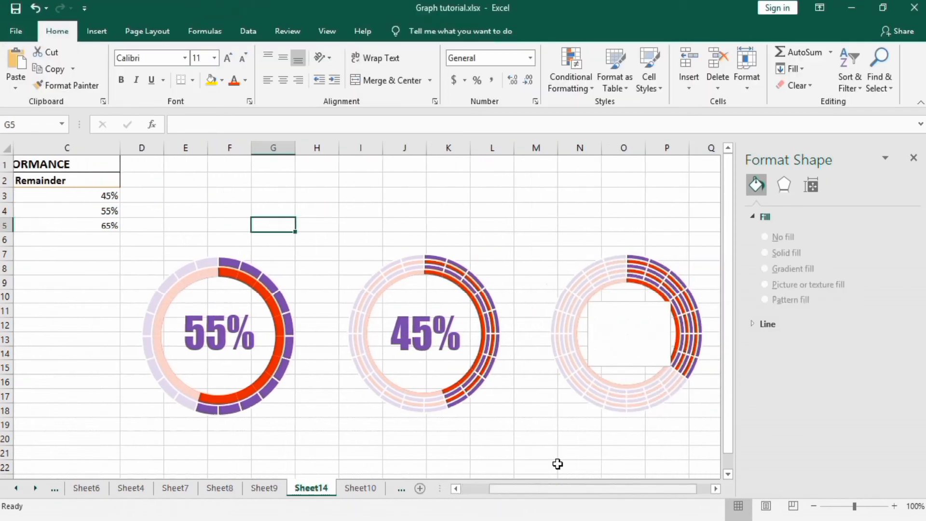
pyautogui.click(612, 320)
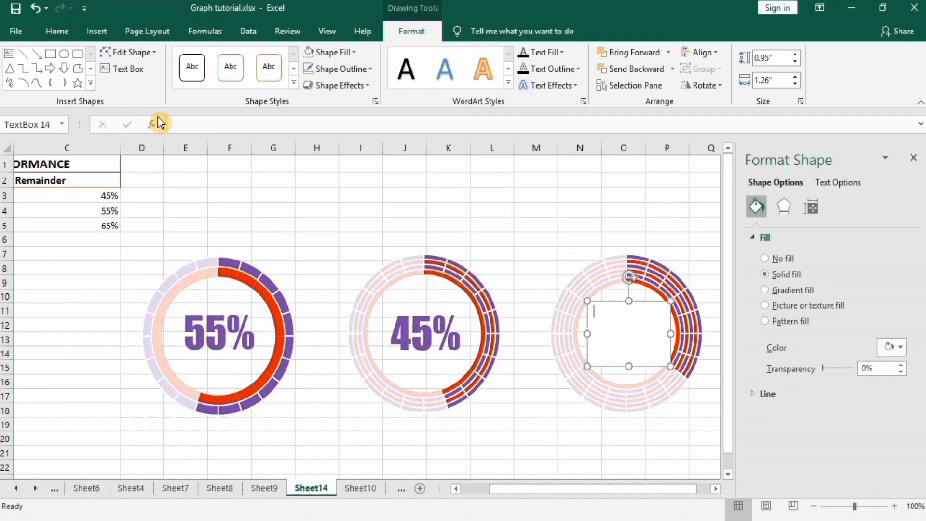
pyautogui.click(182, 121)
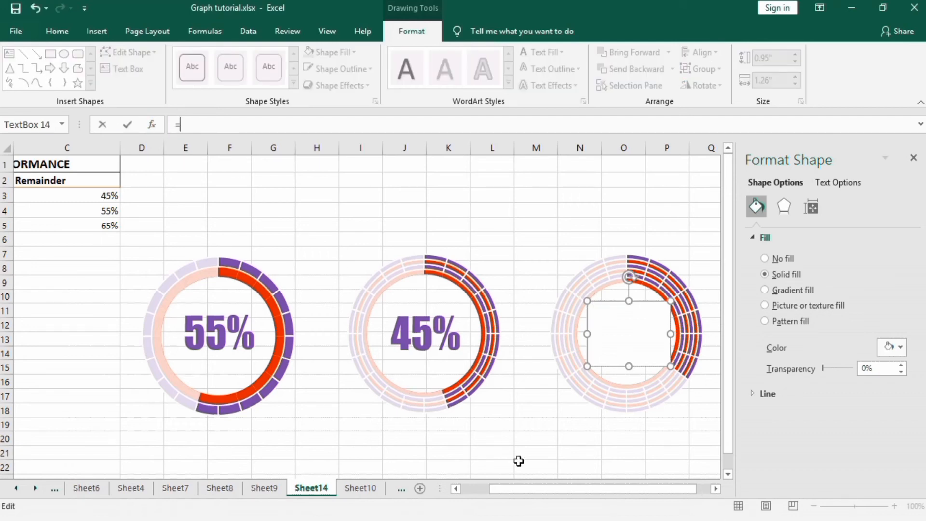
pyautogui.moveTo(517, 489); pyautogui.dragTo(502, 491)
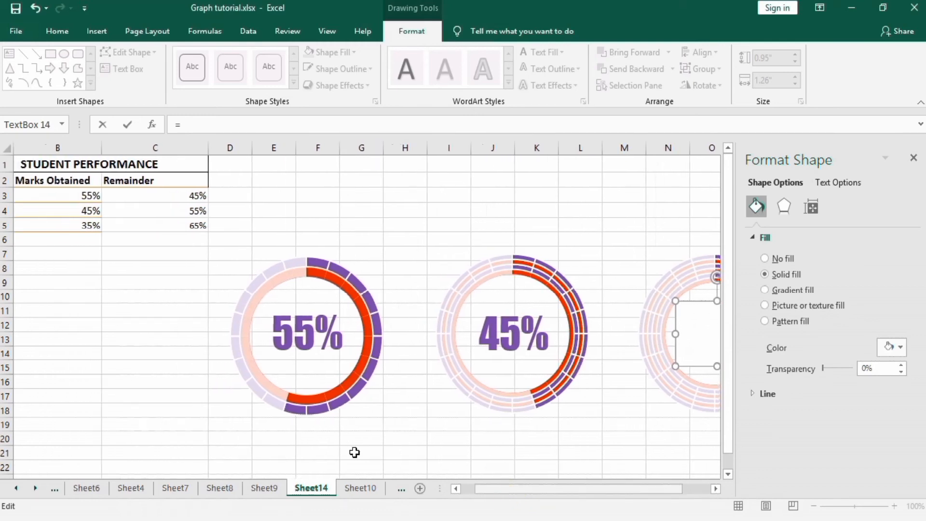
pyautogui.click(86, 226)
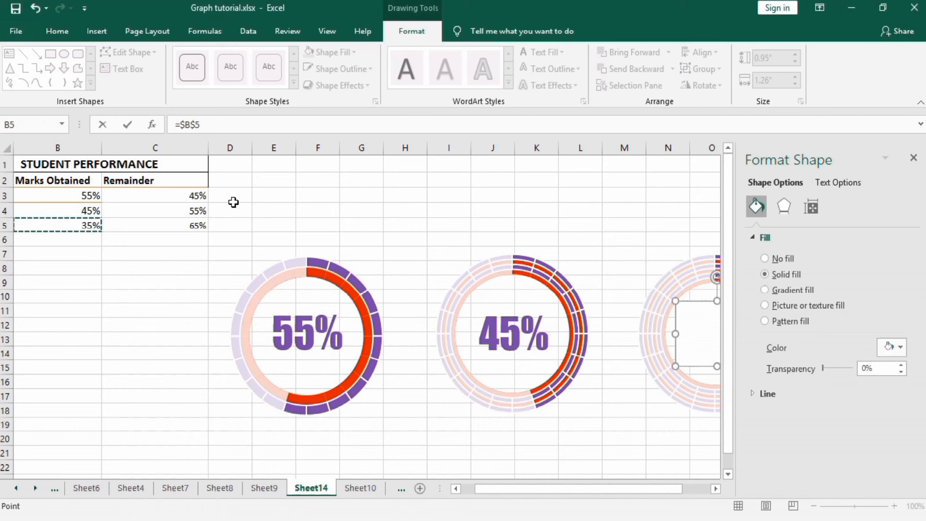
pyautogui.press('Return')
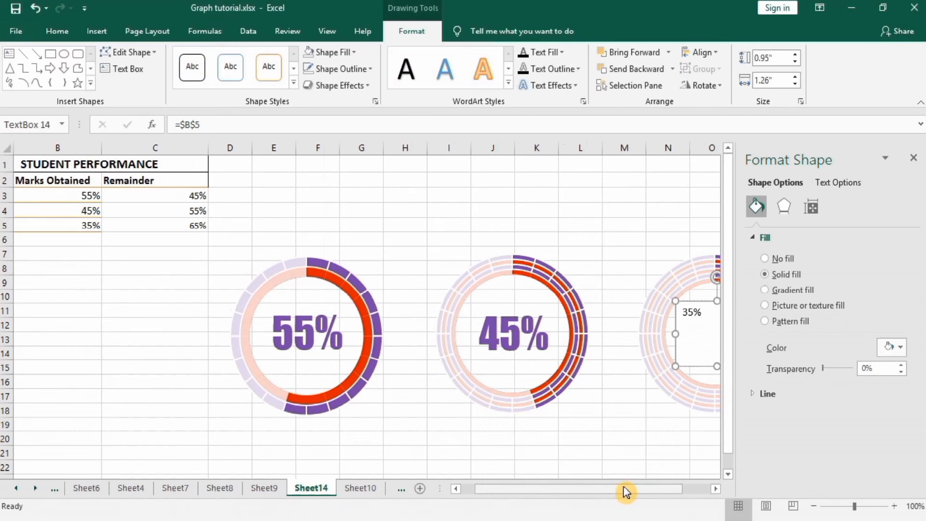
# Step: Centre the text vertically and horizontally within the third doughnut's text box
pyautogui.click(717, 489)
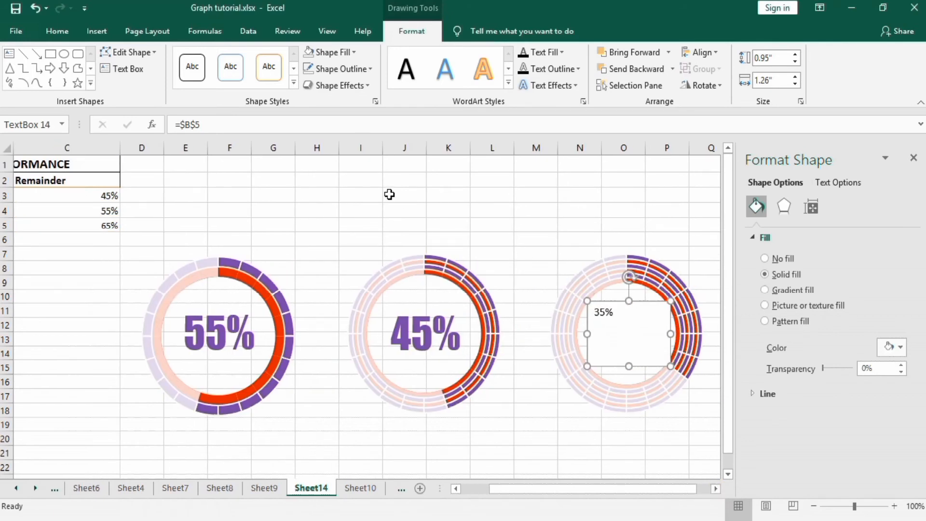
pyautogui.click(59, 32)
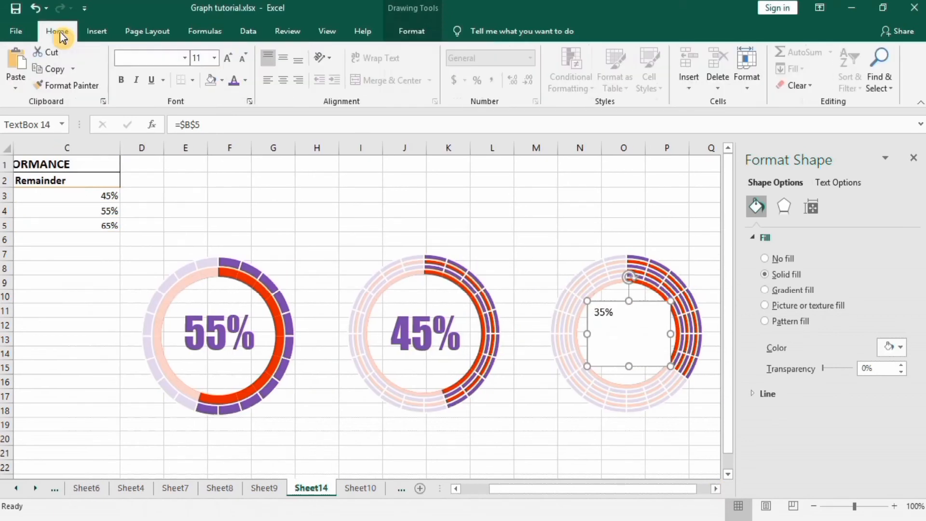
pyautogui.click(285, 56)
pyautogui.click(285, 83)
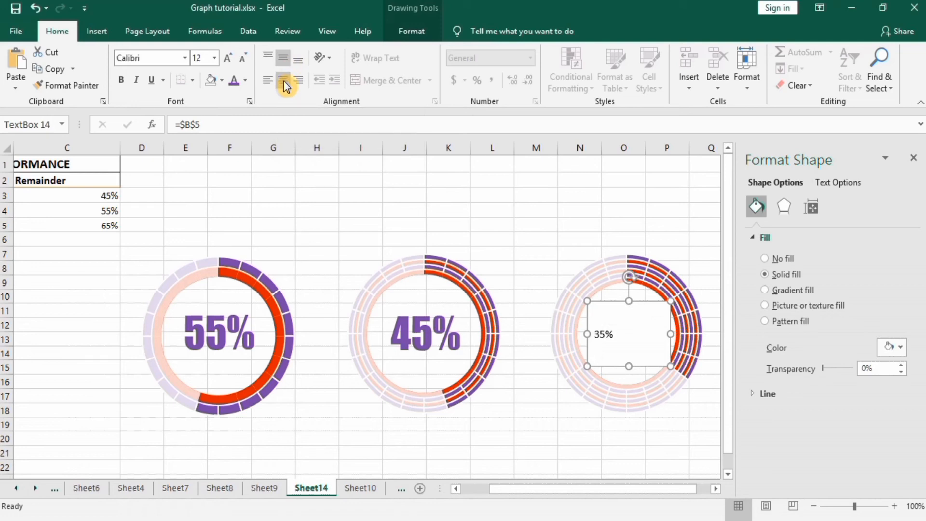
pyautogui.click(285, 83)
# Step: Set the font of the third doughnut's text box to Impact
pyautogui.click(185, 58)
pyautogui.moveTo(300, 128); pyautogui.dragTo(299, 88)
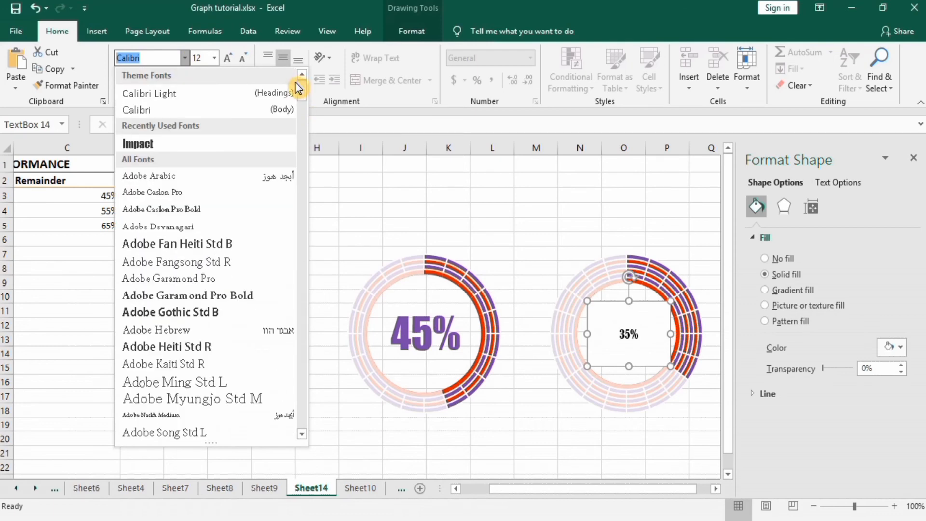
pyautogui.click(231, 144)
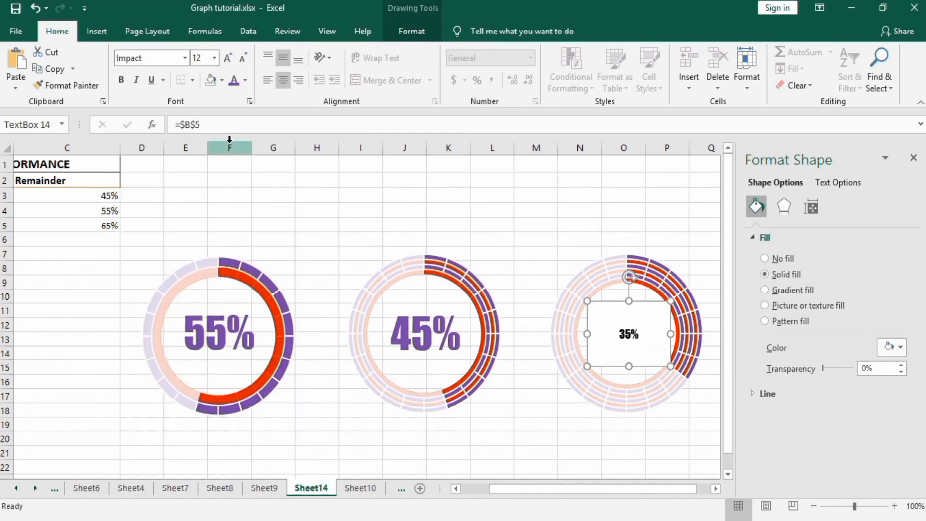
# Step: Make the third doughnut's text size 44 and purple, widening its text box to about 1.33" to fit
pyautogui.click(214, 58)
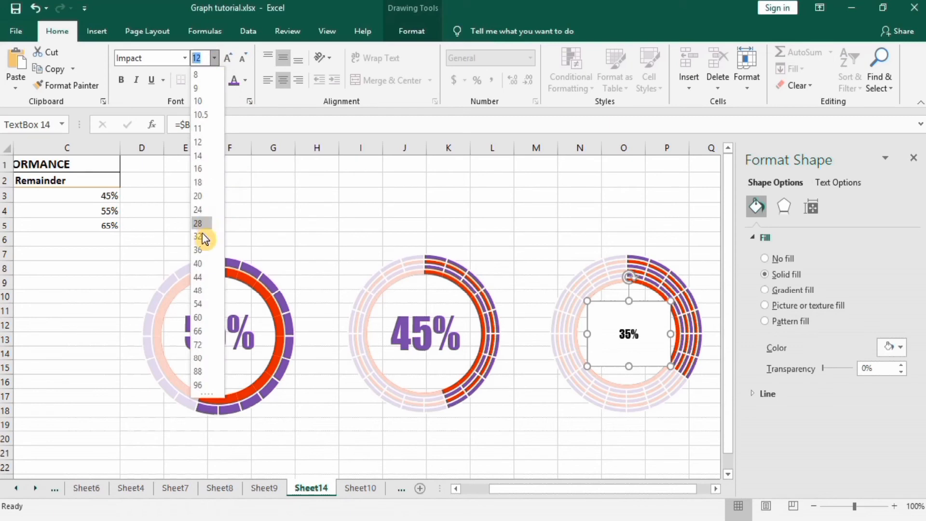
pyautogui.click(204, 279)
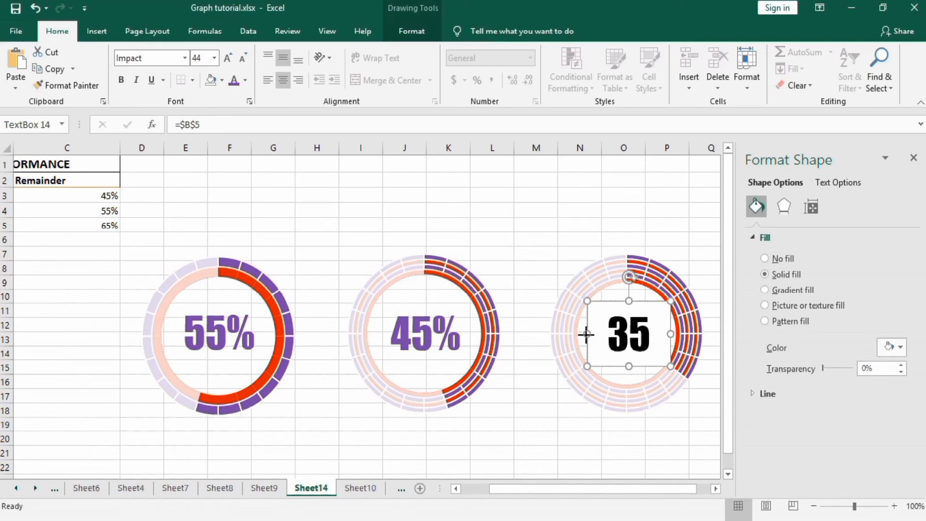
pyautogui.moveTo(586, 334); pyautogui.dragTo(581, 334)
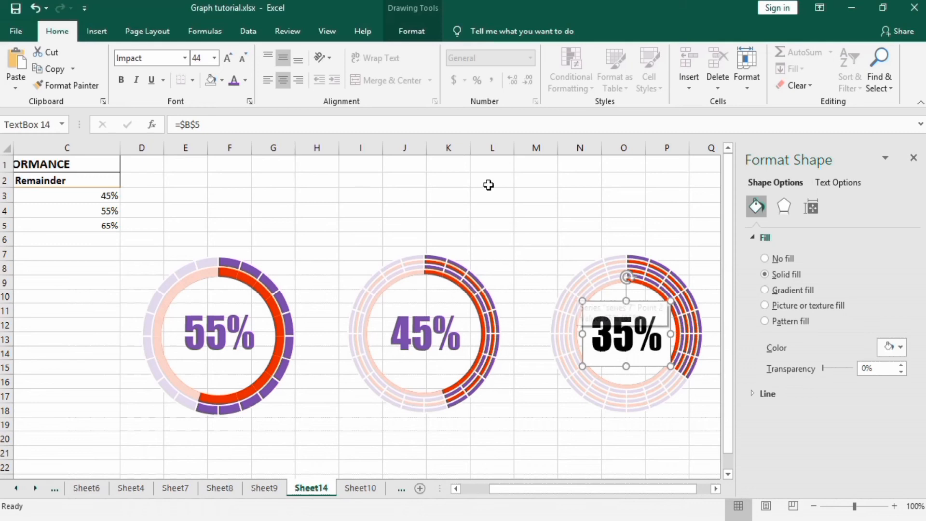
pyautogui.click(235, 83)
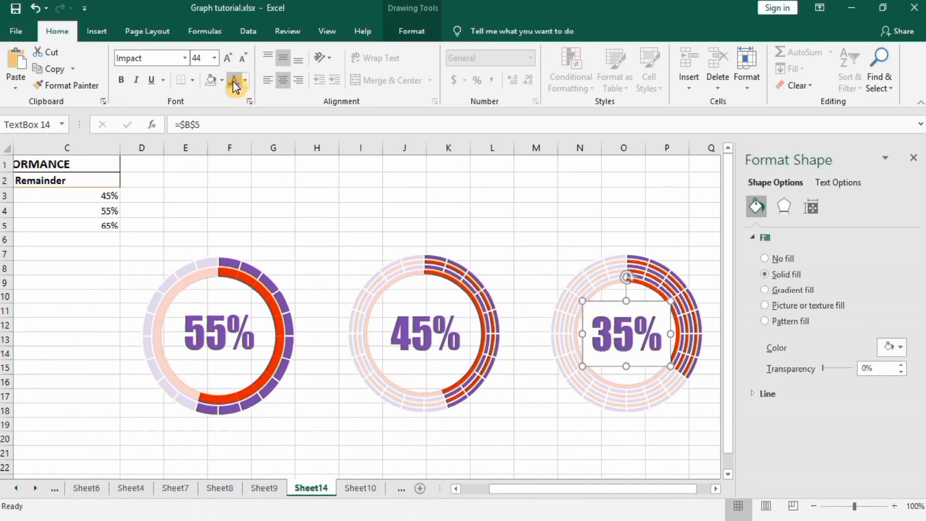
# Step: Remove the fill and the outline from the third doughnut's text box, and deselect it
pyautogui.click(409, 36)
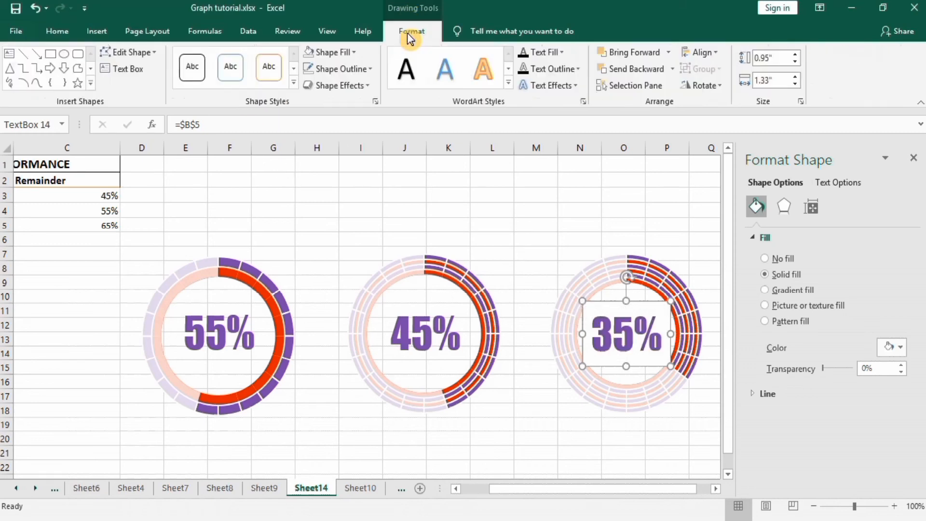
pyautogui.click(354, 54)
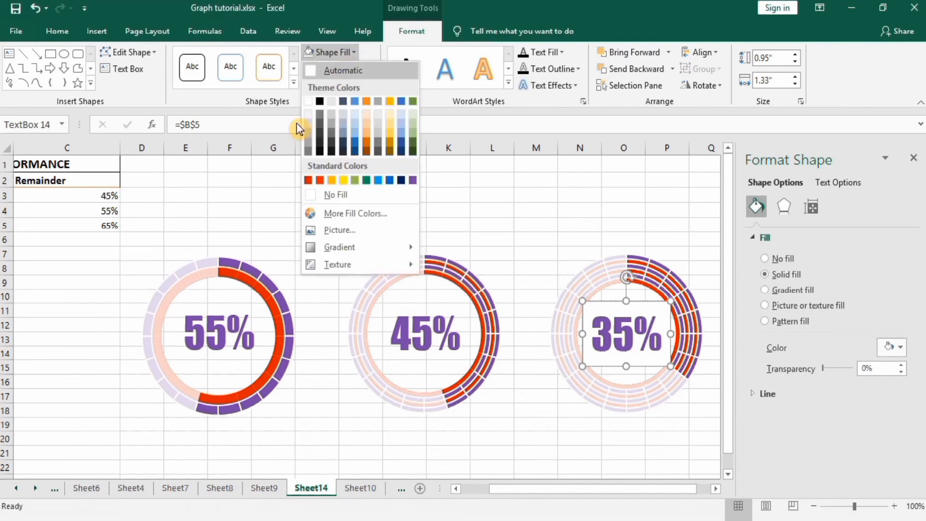
pyautogui.click(311, 194)
pyautogui.click(372, 71)
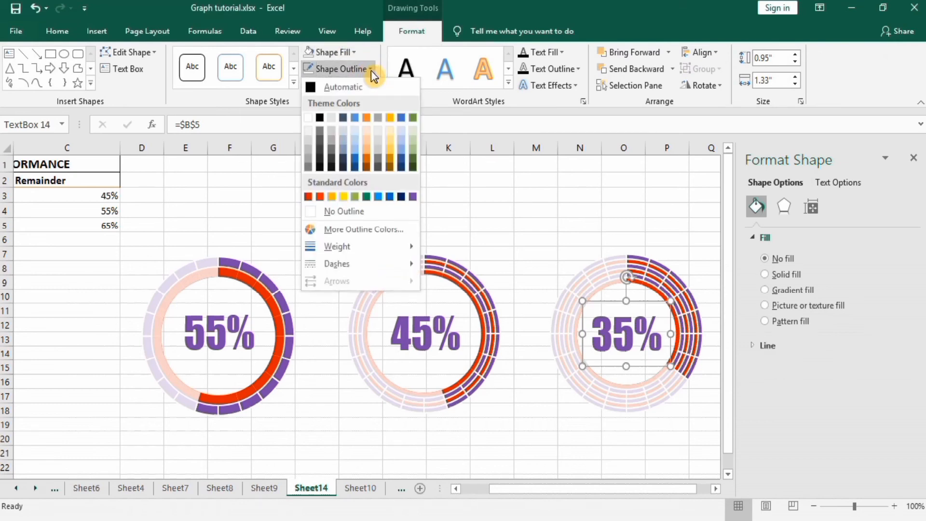
pyautogui.click(311, 211)
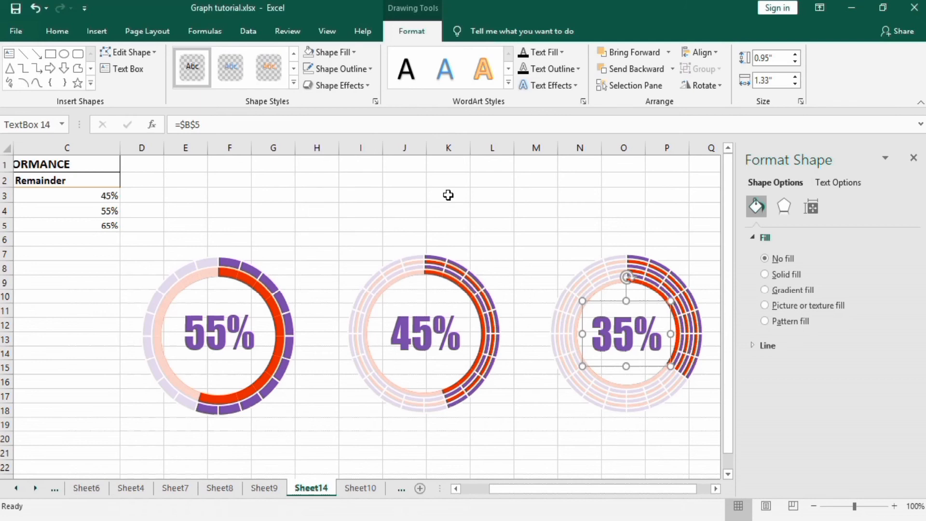
pyautogui.click(486, 228)
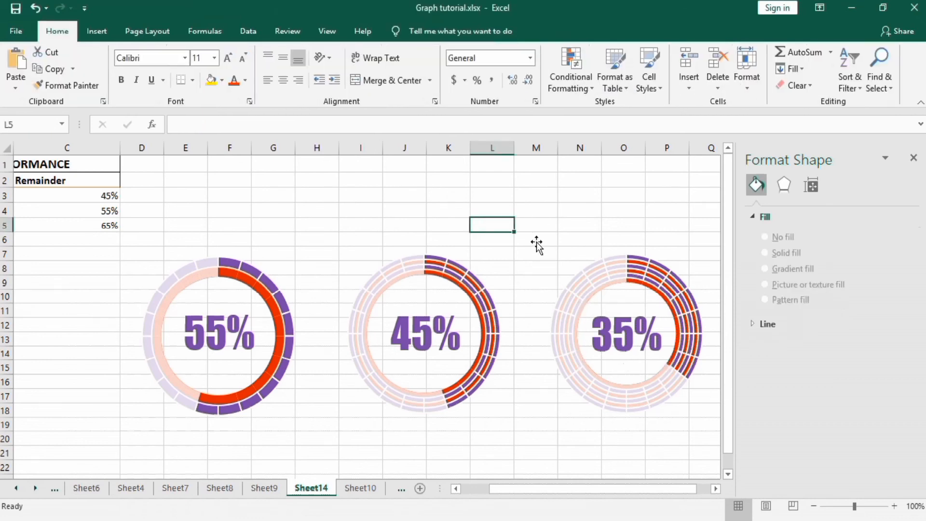
# Step: Insert an empty text box about 0.6" high and 2.16" wide directly below the first doughnut
pyautogui.moveTo(532, 488); pyautogui.dragTo(515, 492)
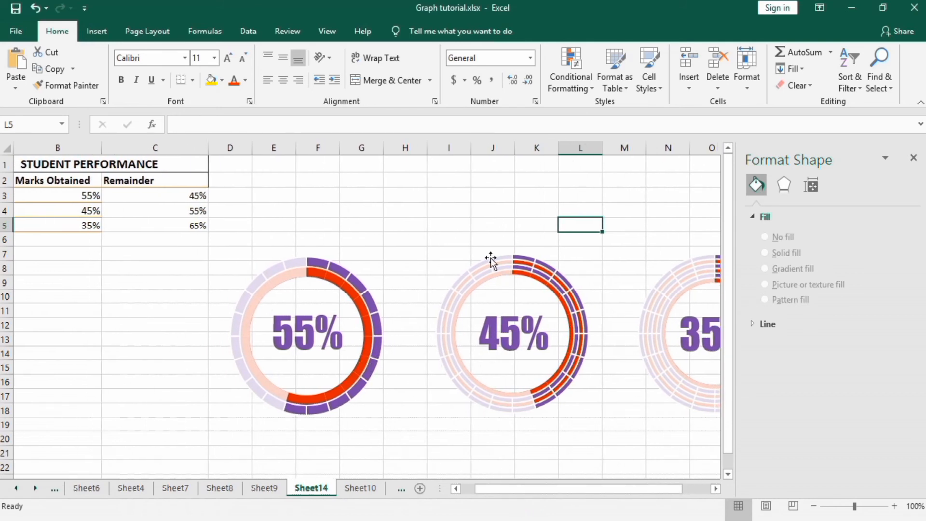
pyautogui.click(94, 30)
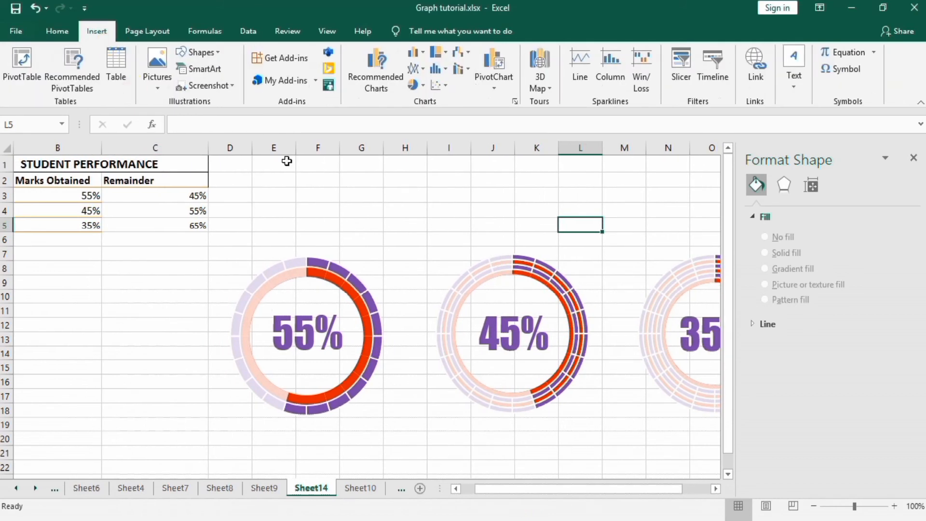
pyautogui.click(793, 101)
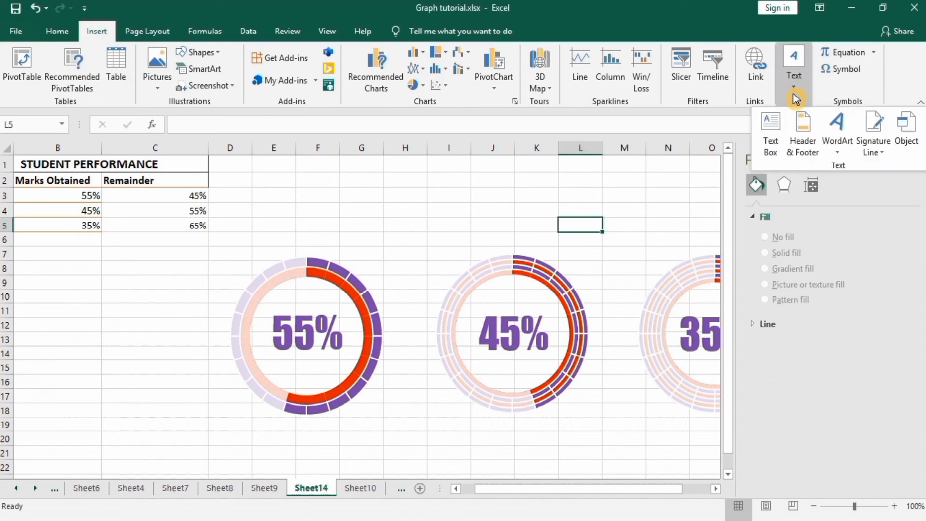
pyautogui.click(771, 136)
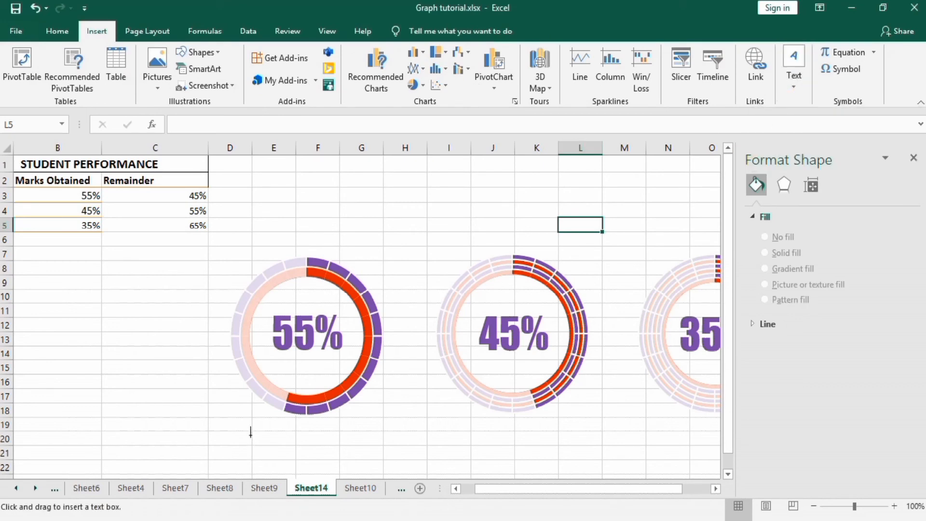
pyautogui.moveTo(241, 423)
pyautogui.mouseDown()
pyautogui.moveTo(350, 434)
pyautogui.moveTo(380, 458)
pyautogui.mouseUp()
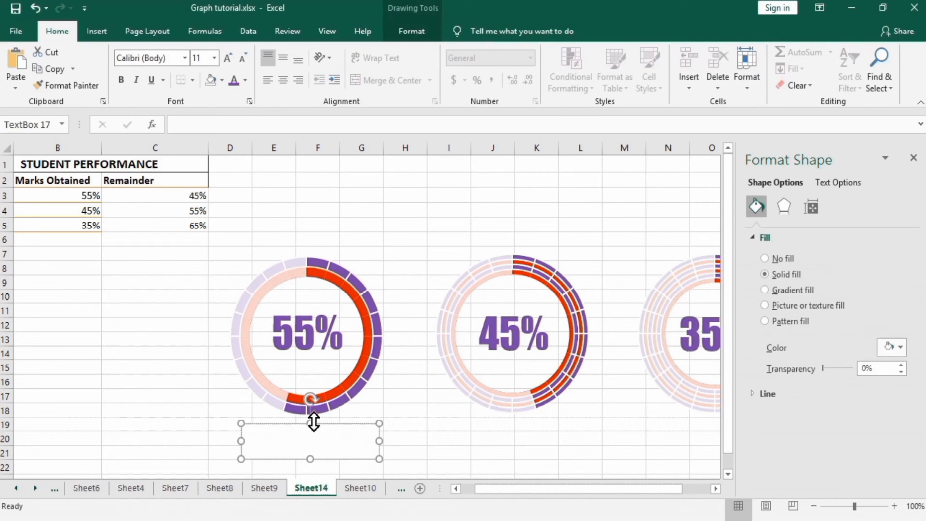
pyautogui.moveTo(314, 423); pyautogui.dragTo(314, 417)
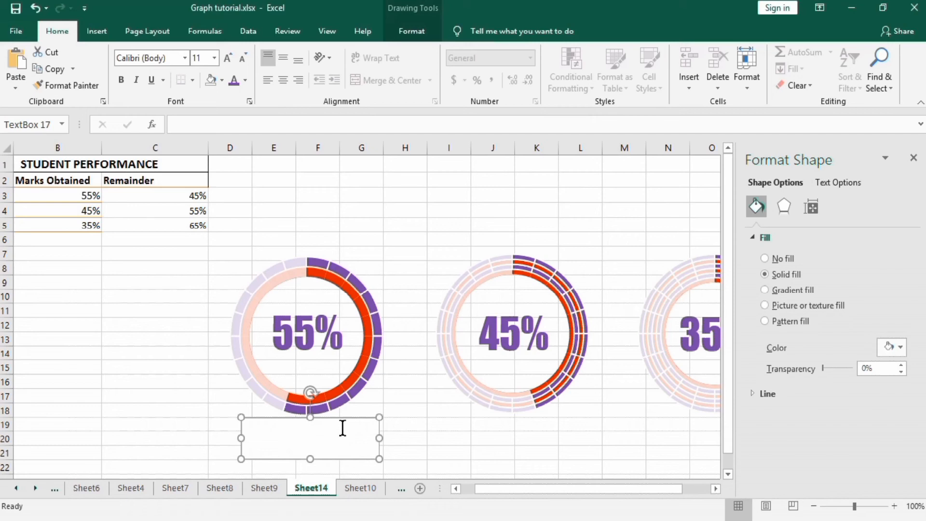
pyautogui.click(381, 437)
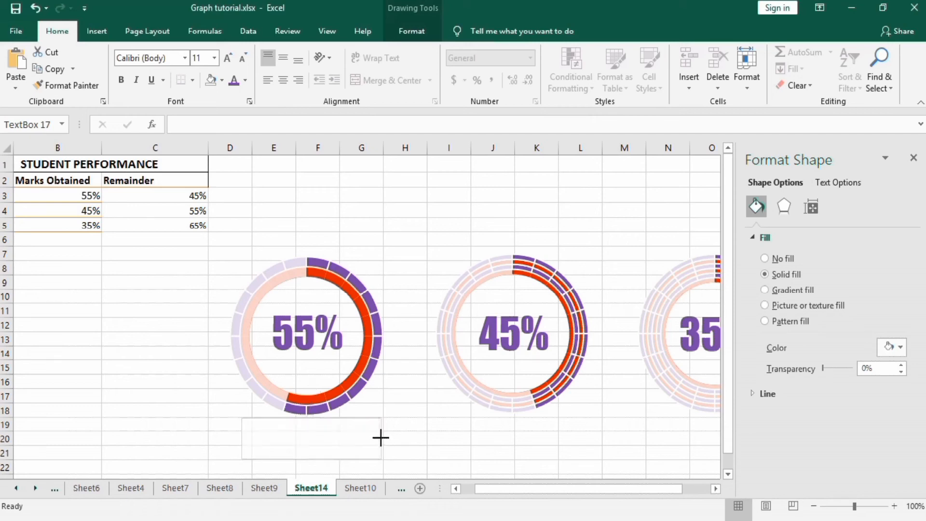
pyautogui.click(382, 437)
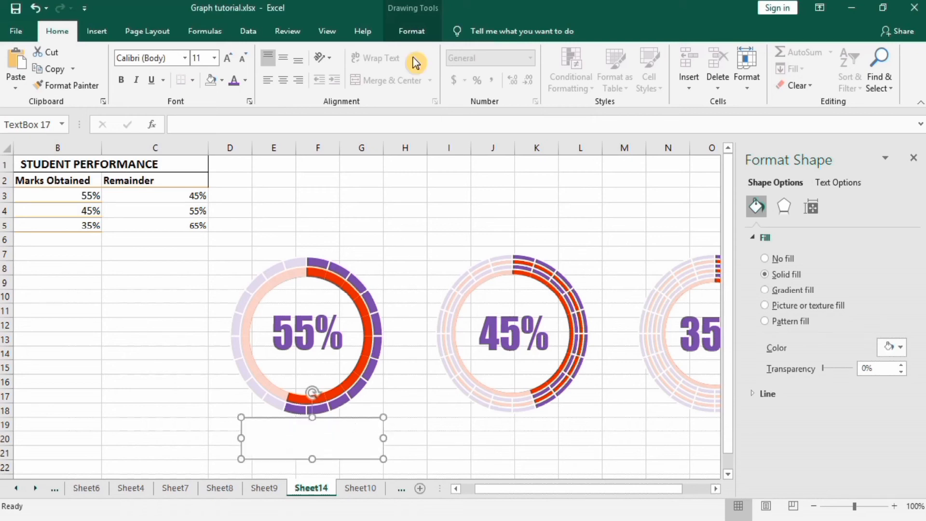
# Step: Remove the fill and the outline from the text box below the first doughnut
pyautogui.click(413, 33)
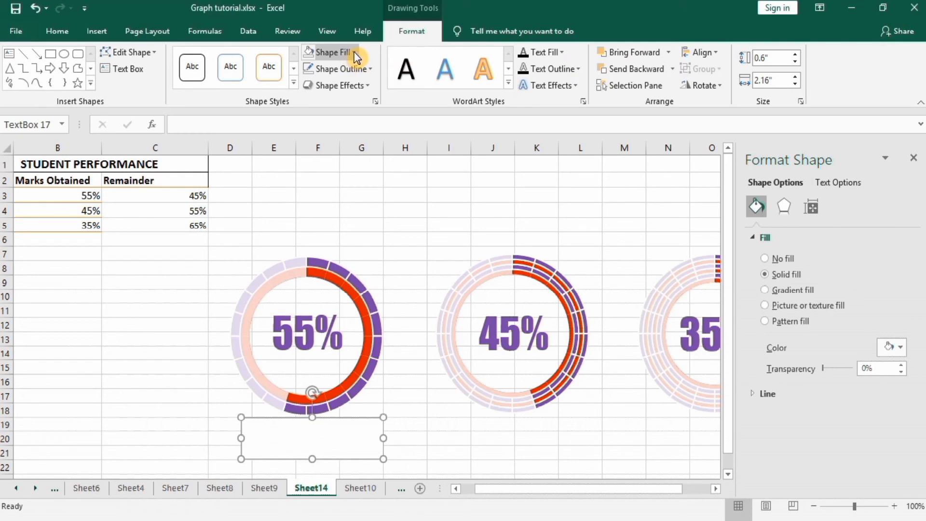
pyautogui.click(333, 52)
pyautogui.click(310, 194)
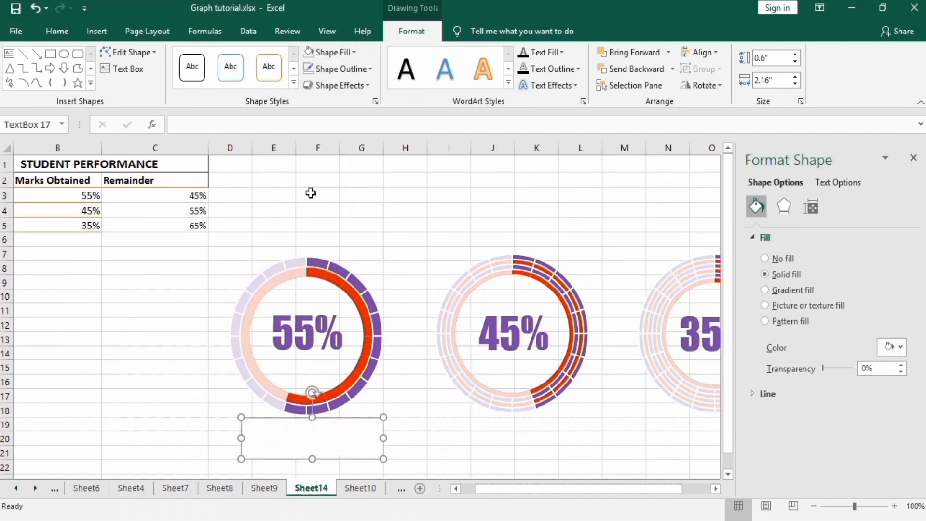
pyautogui.click(369, 69)
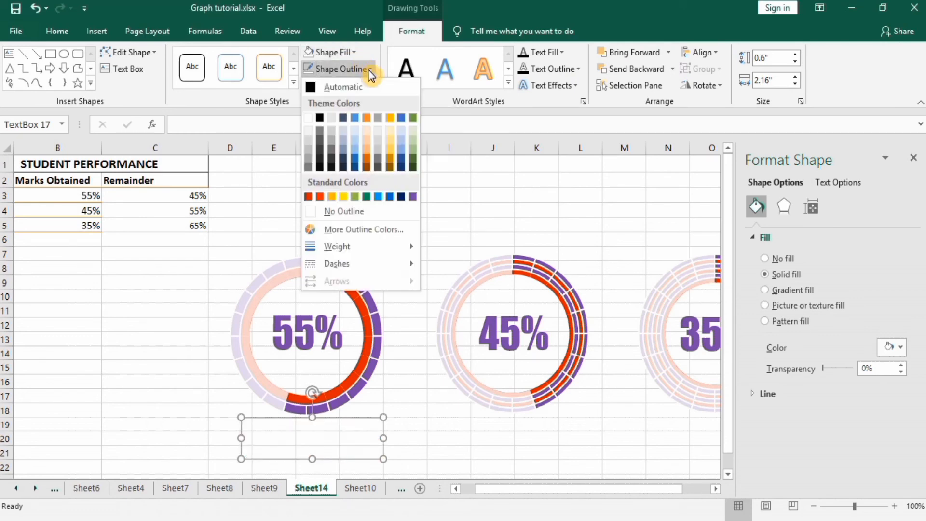
pyautogui.click(311, 211)
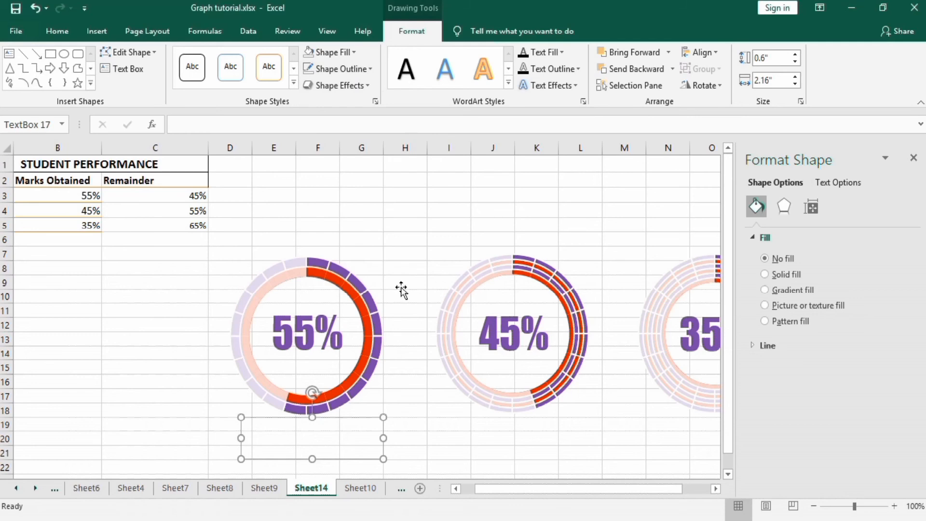
# Step: Copy the empty text box and paste new ones at cells I20 and M22 for the second and third doughnuts
pyautogui.rightClick(360, 432)
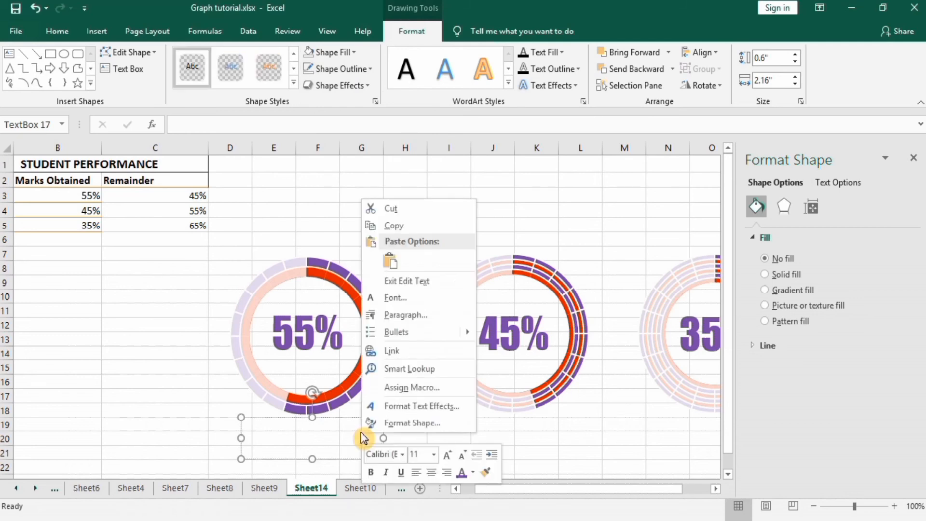
pyautogui.click(422, 221)
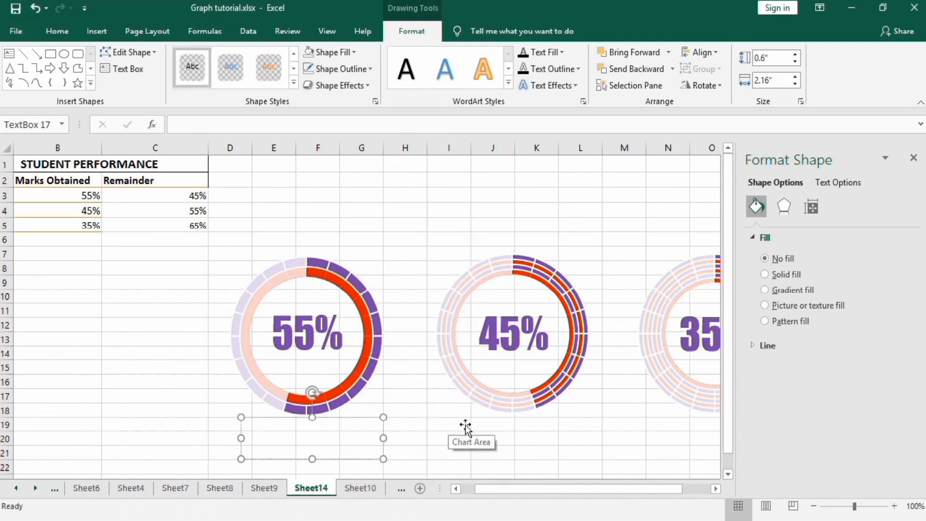
pyautogui.click(483, 429)
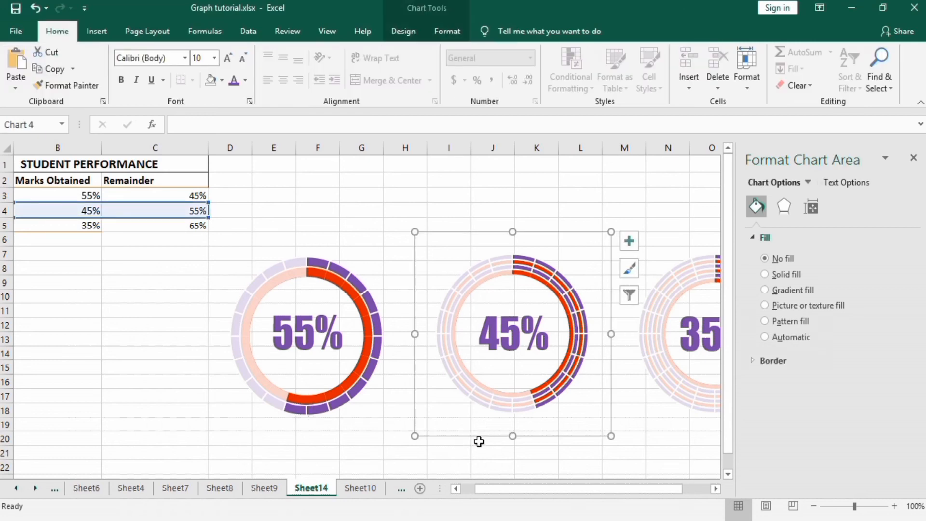
pyautogui.click(479, 441)
pyautogui.click(332, 439)
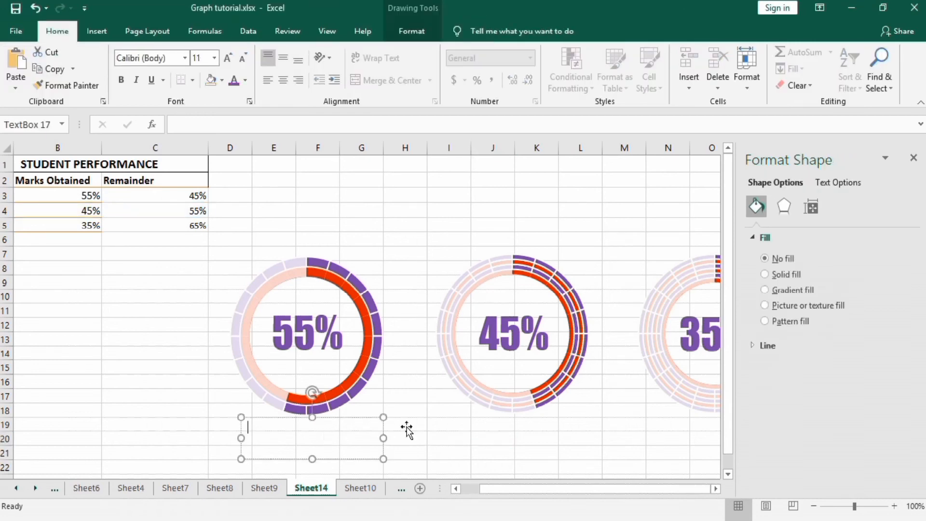
pyautogui.click(438, 427)
pyautogui.click(437, 443)
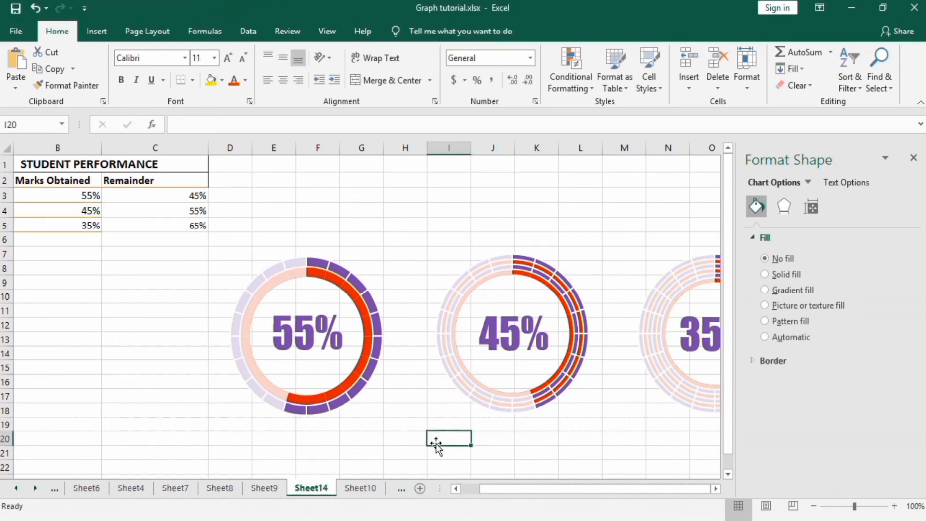
pyautogui.hotkey('ctrl', 'v')
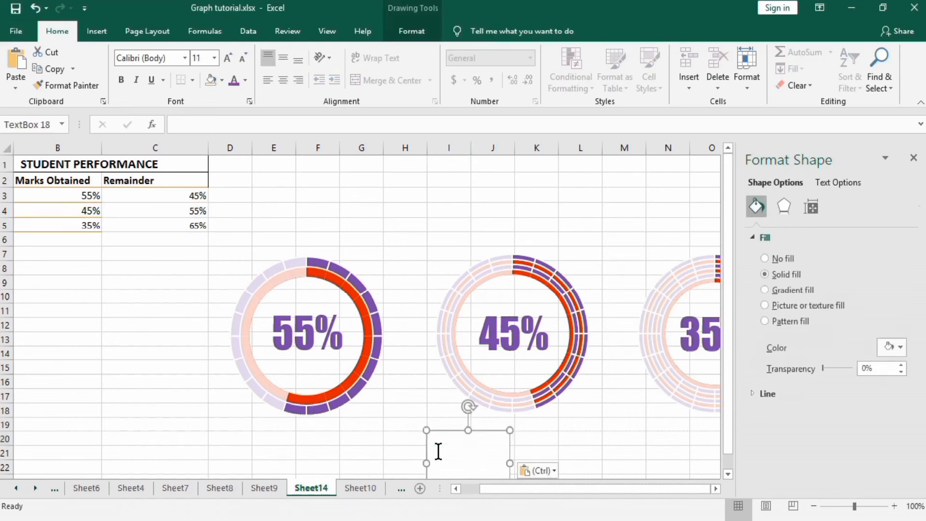
pyautogui.click(616, 438)
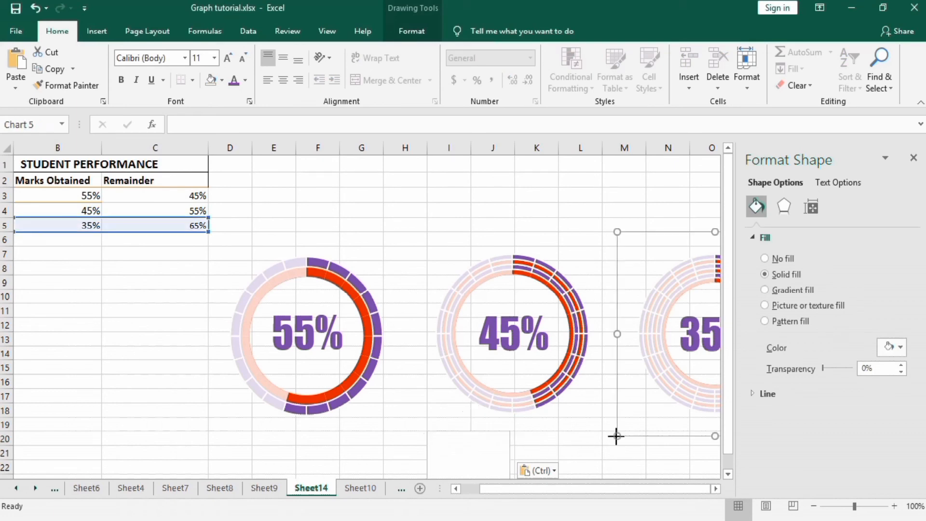
pyautogui.click(621, 472)
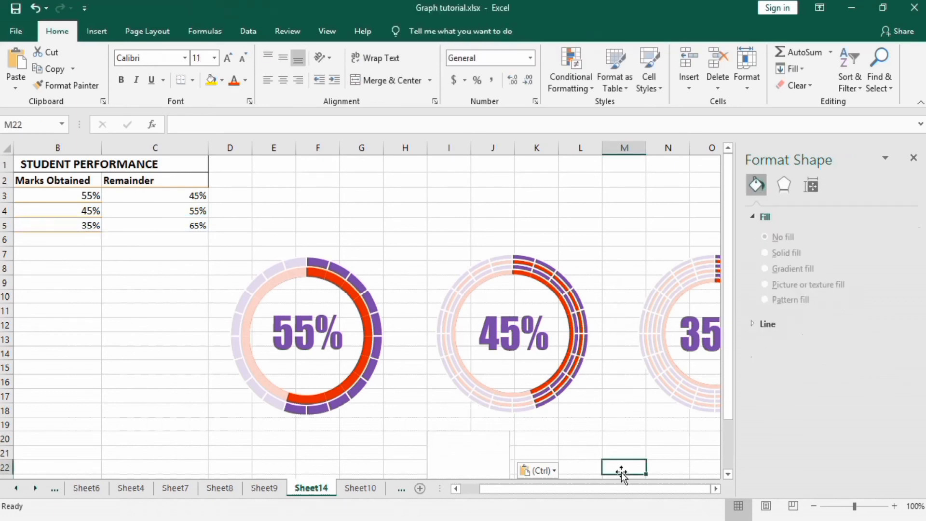
pyautogui.hotkey('ctrl', 'v')
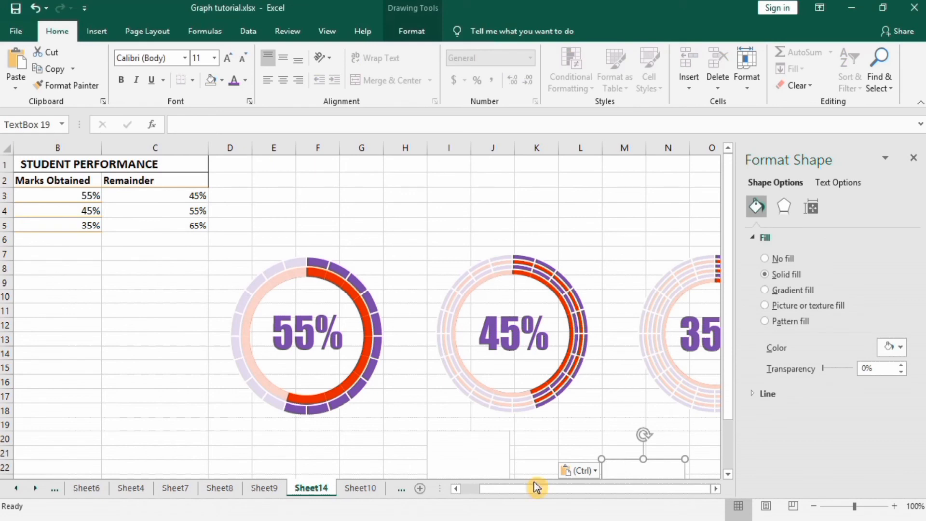
# Step: Centre the text vertically and horizontally in the box below the first doughnut and link it to the subject in cell A3
pyautogui.click(311, 448)
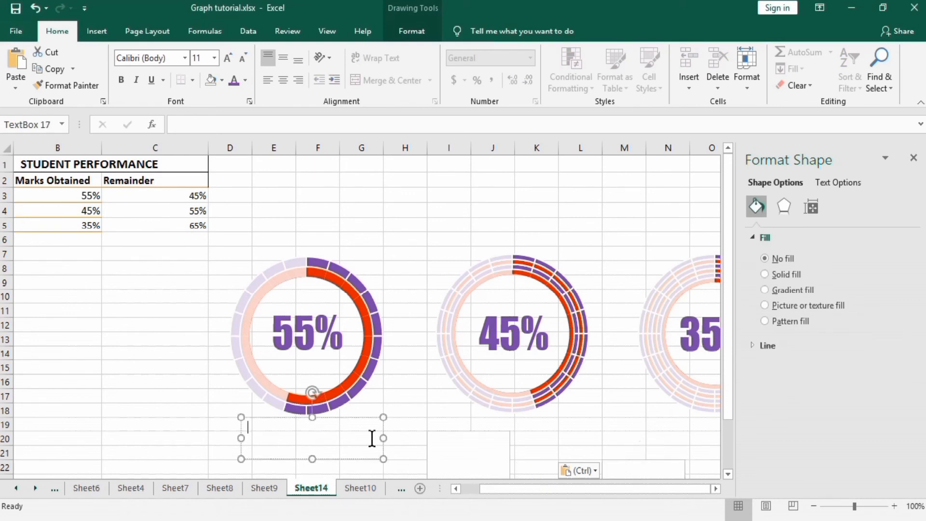
pyautogui.click(453, 444)
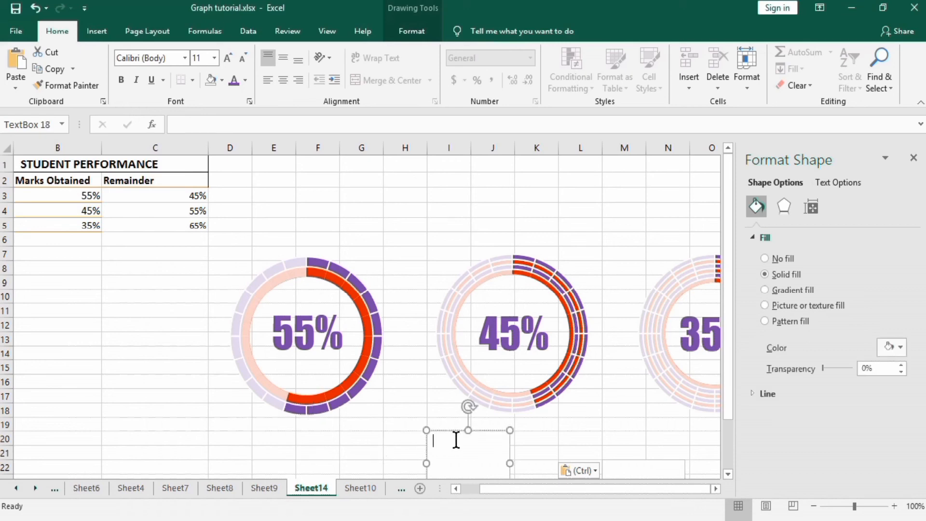
pyautogui.click(303, 435)
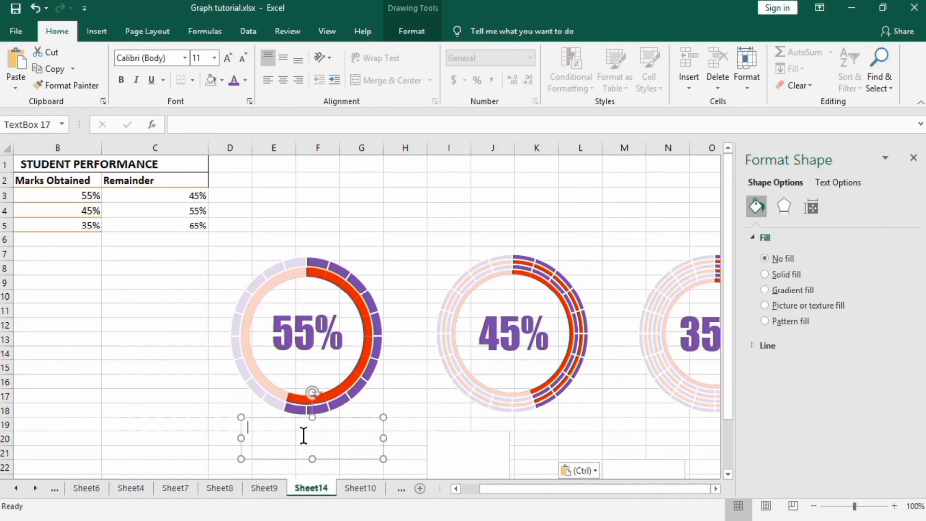
pyautogui.click(284, 58)
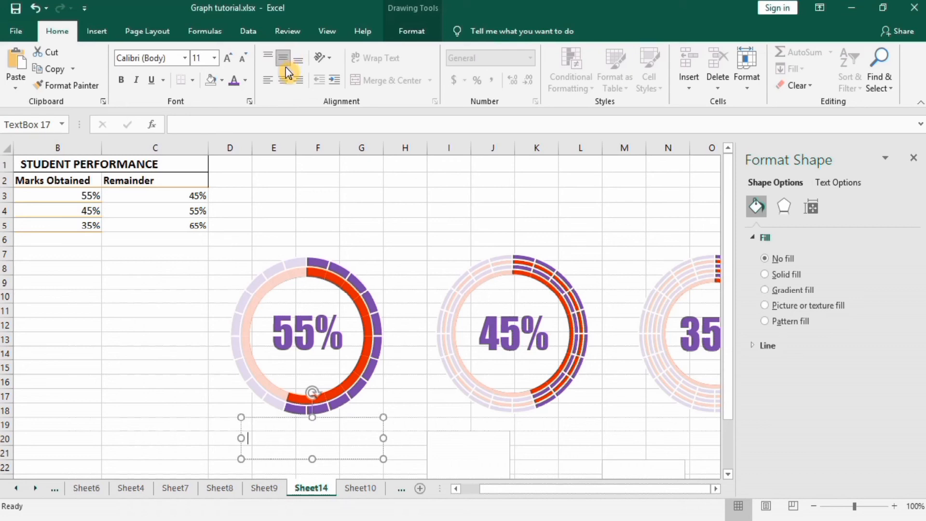
pyautogui.click(219, 119)
pyautogui.write('=')
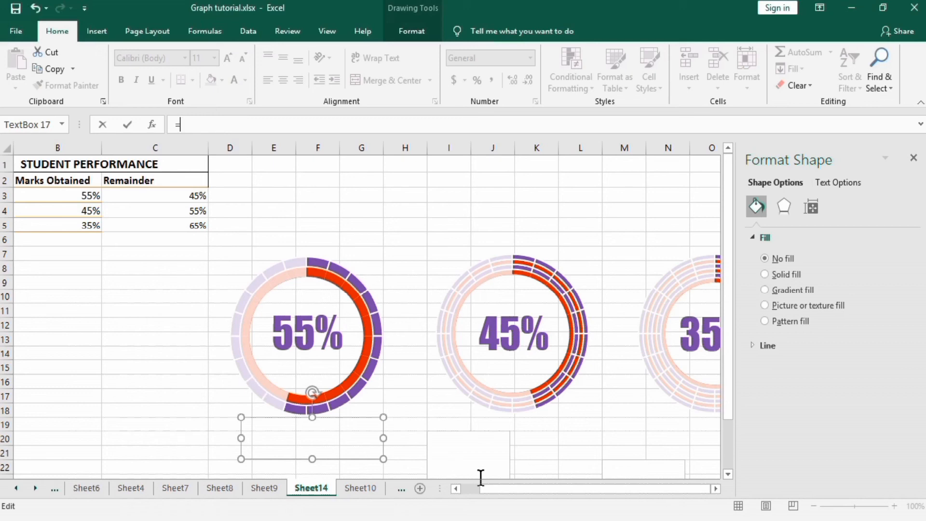
pyautogui.moveTo(502, 492); pyautogui.dragTo(482, 492)
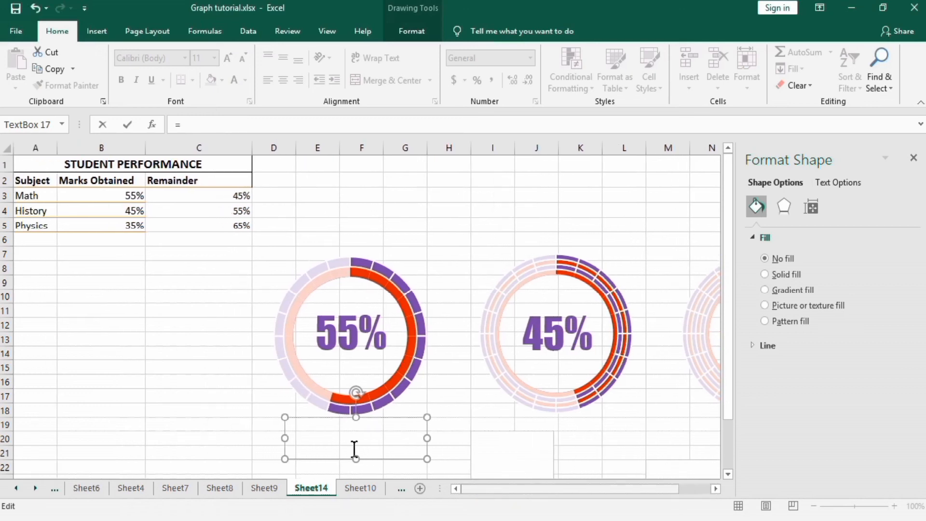
pyautogui.click(32, 195)
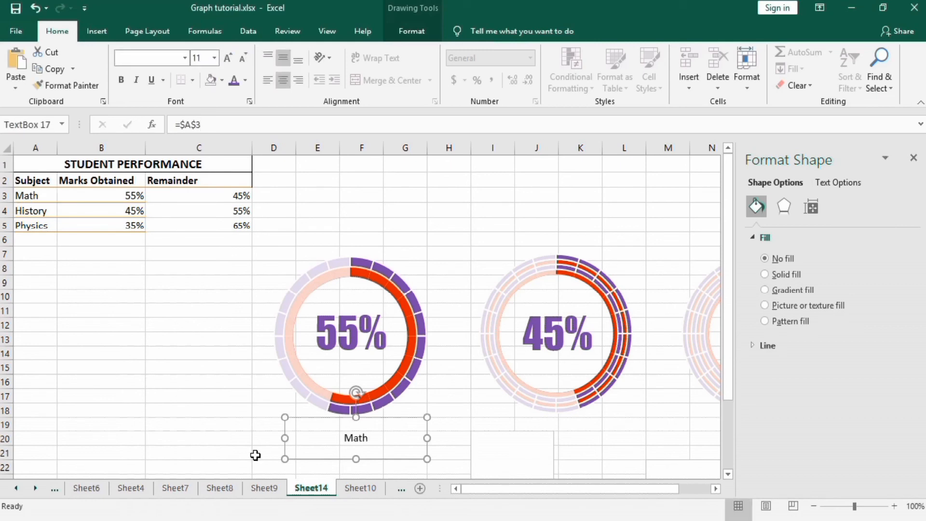
# Step: Set the font of the Math label below the first doughnut to Impact
pyautogui.click(185, 58)
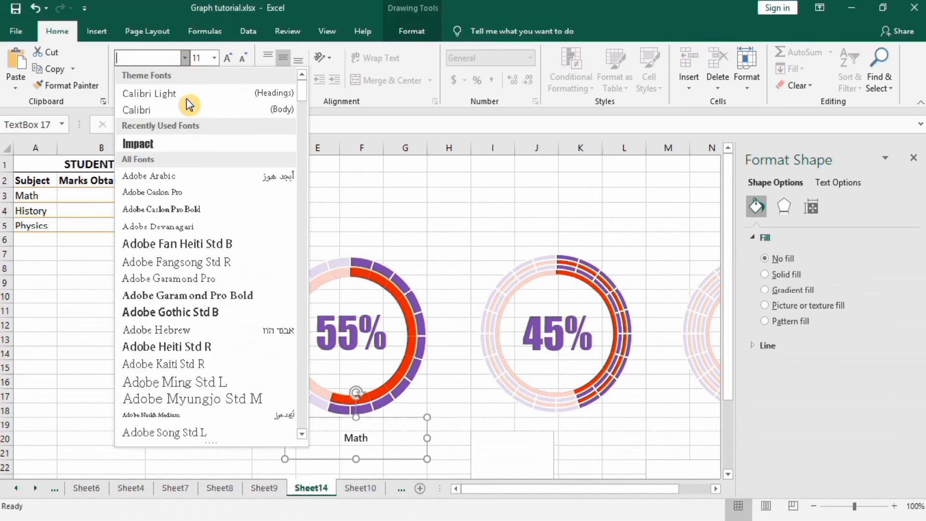
pyautogui.press('Escape')
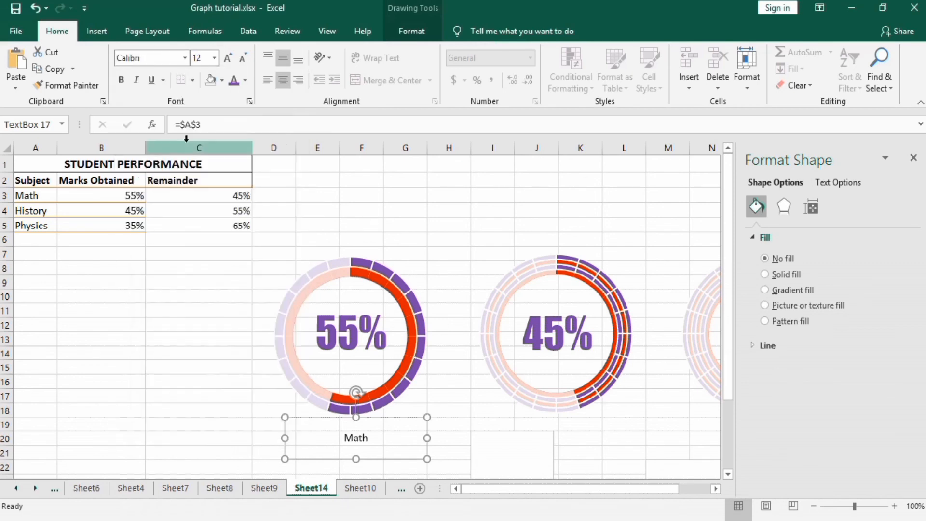
pyautogui.click(185, 58)
pyautogui.moveTo(302, 129); pyautogui.dragTo(302, 79)
pyautogui.click(245, 142)
# Step: Make the Math label's text size 36 and red
pyautogui.click(215, 58)
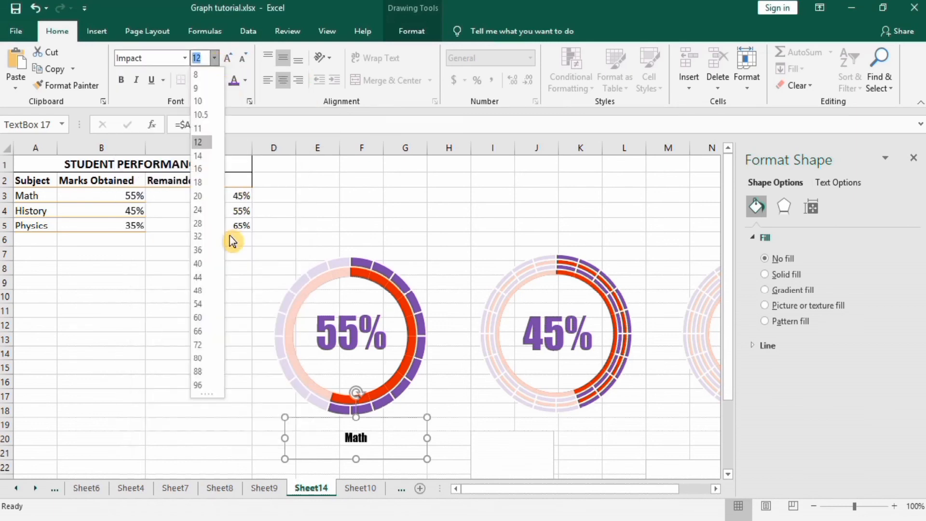
pyautogui.click(210, 250)
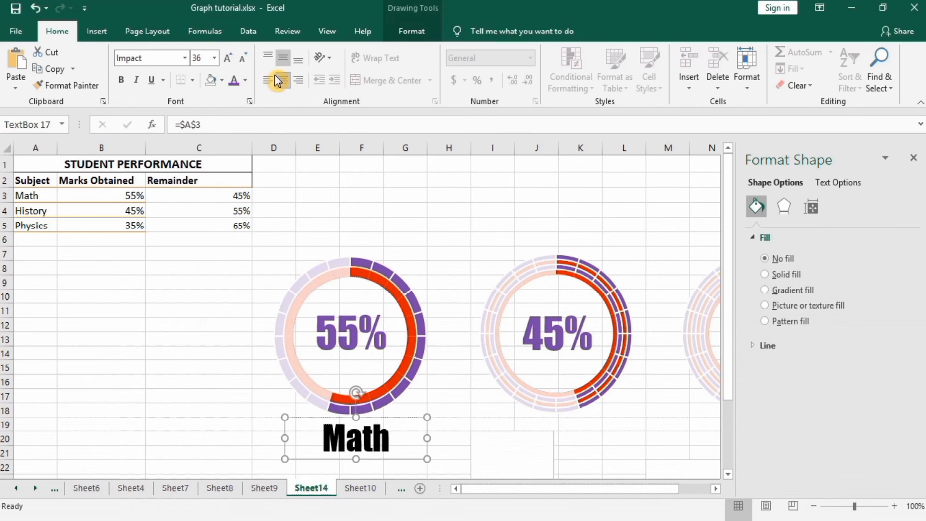
pyautogui.click(246, 81)
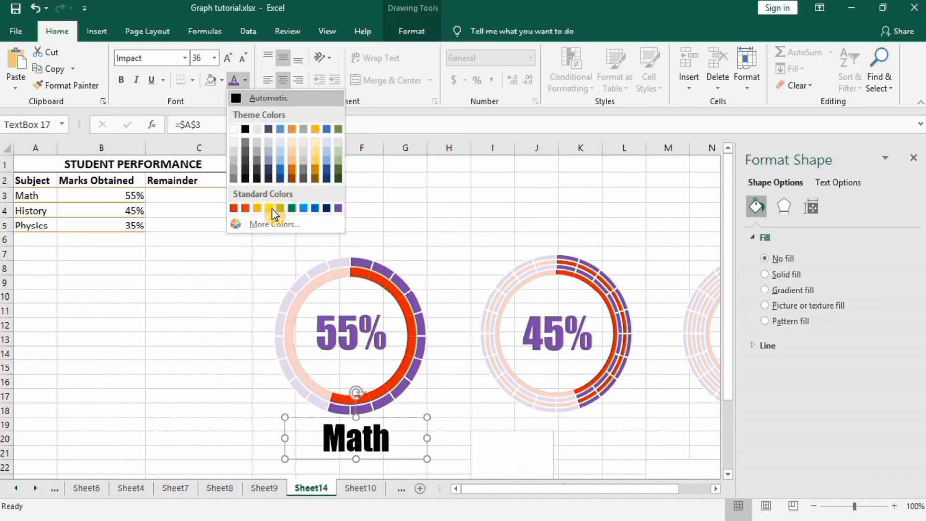
pyautogui.click(234, 208)
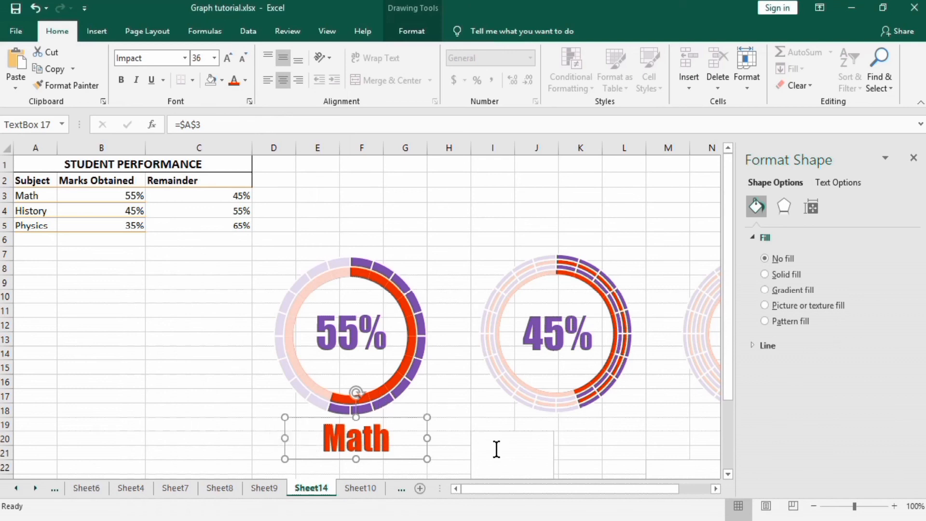
# Step: Move the empty text box directly beneath the second doughnut and resize it to roughly match the Math label's box
pyautogui.click(470, 430)
pyautogui.hotkey('ctrl', 'z')
pyautogui.click(541, 438)
pyautogui.moveTo(531, 435); pyautogui.dragTo(549, 418)
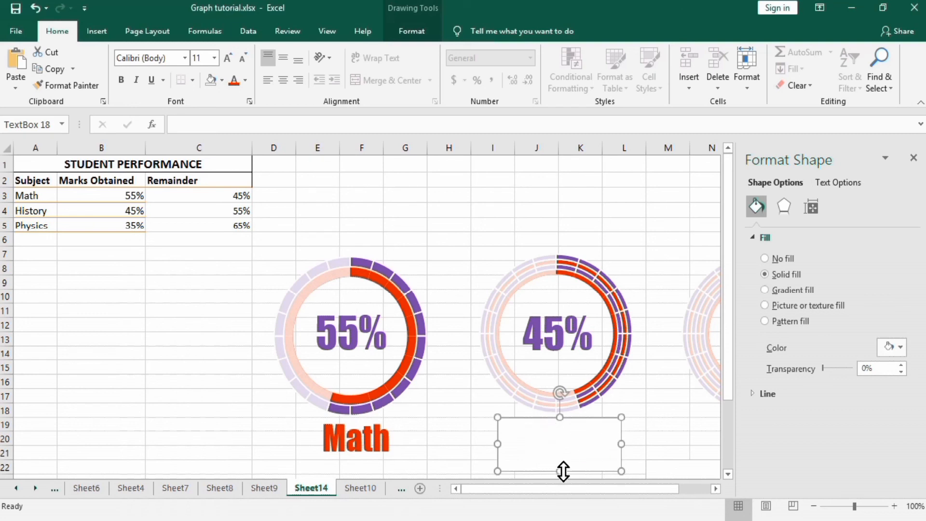
pyautogui.moveTo(563, 467); pyautogui.dragTo(562, 458)
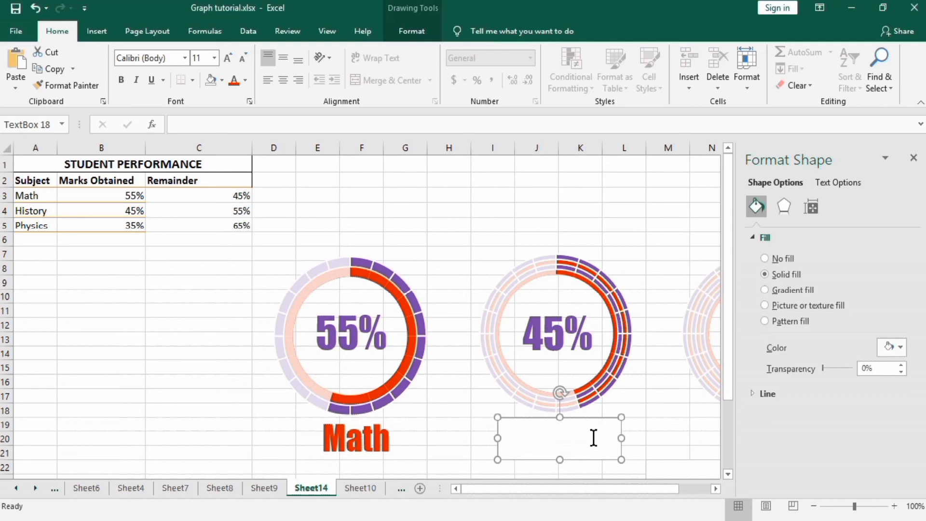
pyautogui.moveTo(623, 437); pyautogui.dragTo(637, 437)
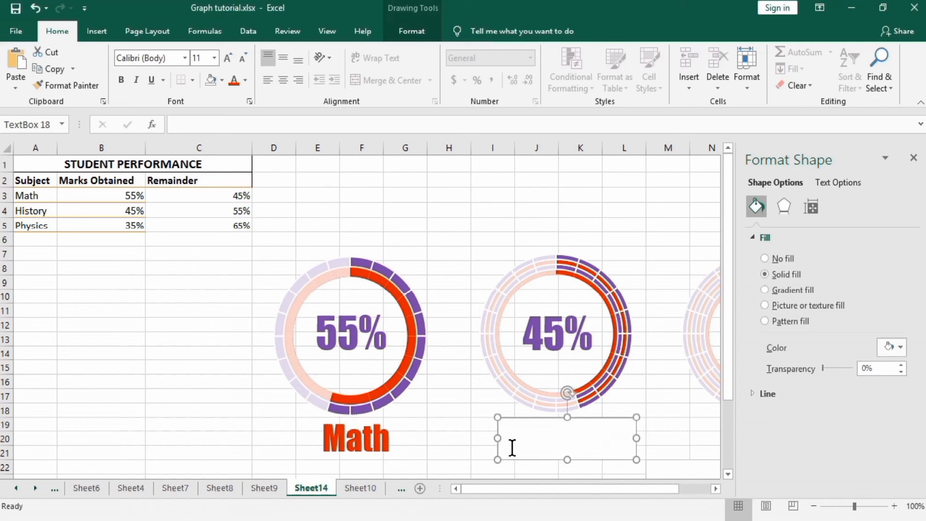
# Step: Link the text box beneath the second doughnut to the subject in cell A4
pyautogui.click(355, 442)
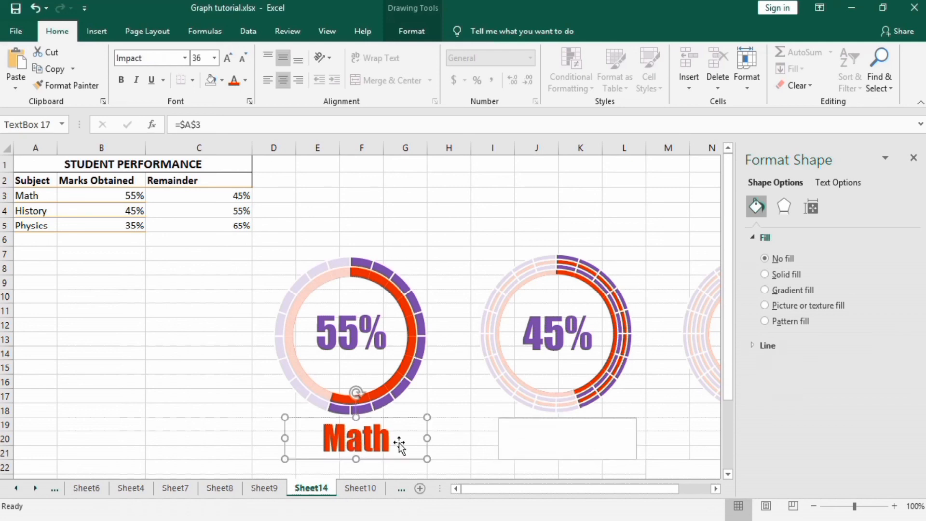
pyautogui.click(550, 434)
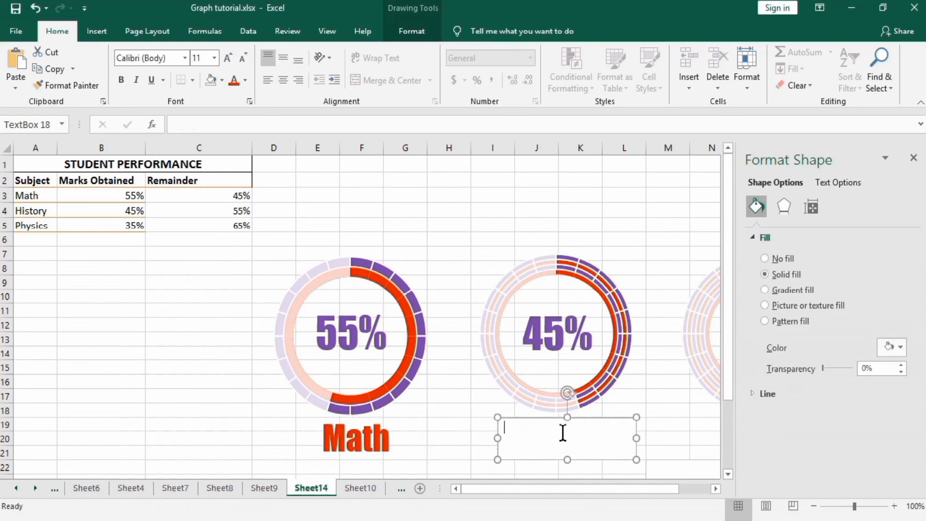
pyautogui.click(232, 124)
pyautogui.write('=')
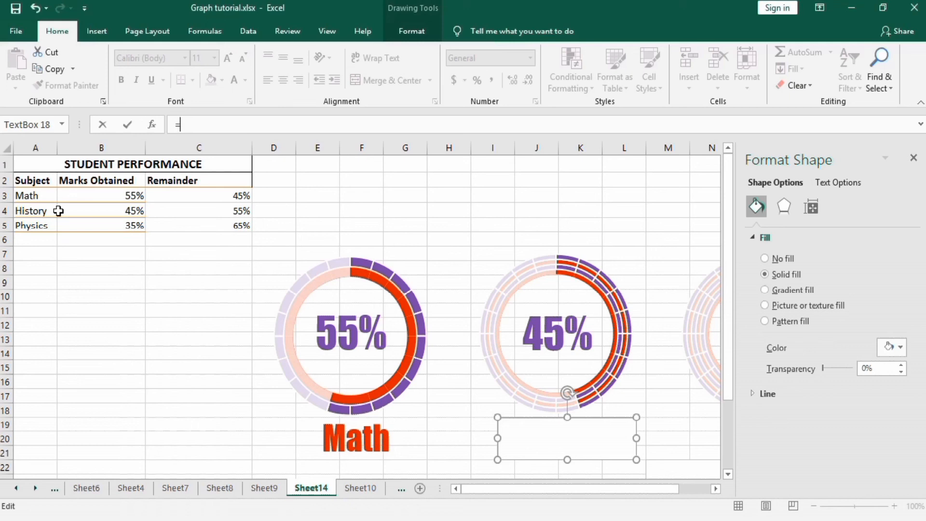
pyautogui.click(42, 214)
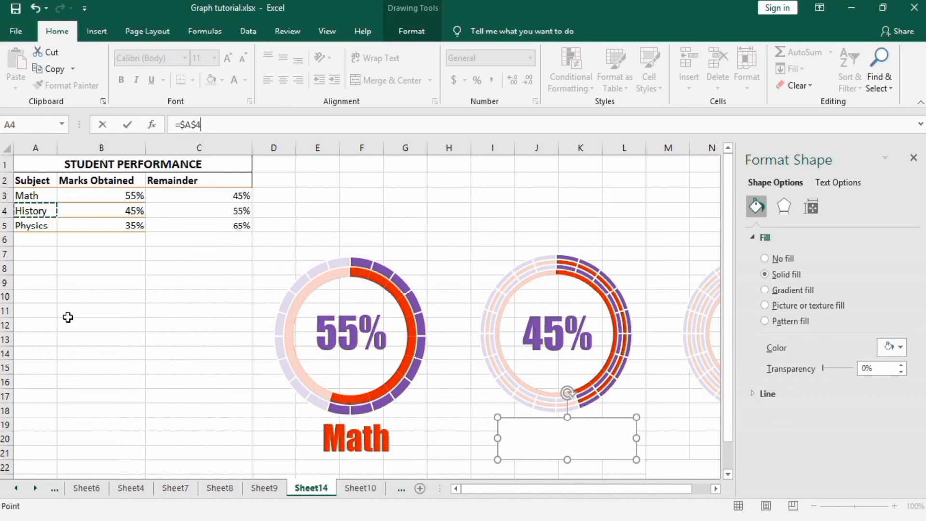
pyautogui.press('Return')
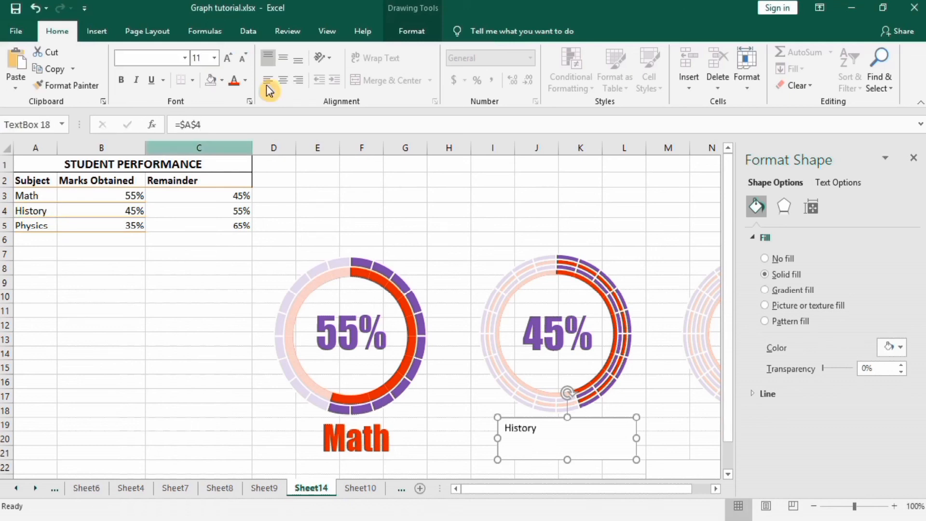
# Step: Centre the History label vertically in its box and set its font to Impact
pyautogui.click(284, 61)
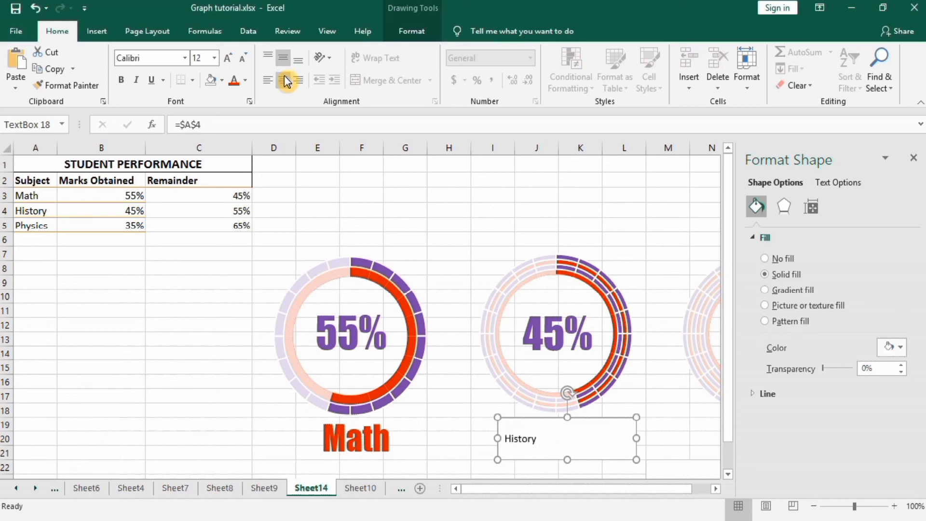
pyautogui.click(185, 58)
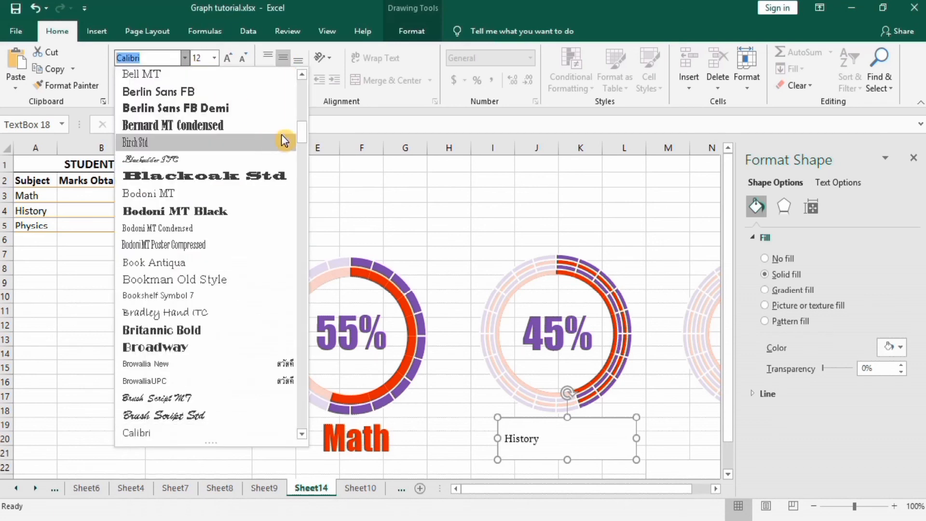
pyautogui.moveTo(303, 132); pyautogui.dragTo(303, 89)
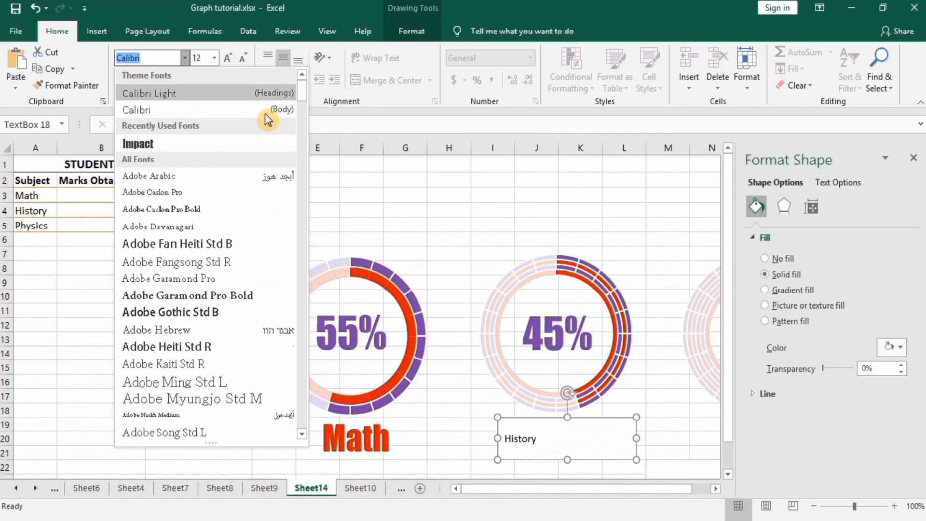
pyautogui.click(223, 143)
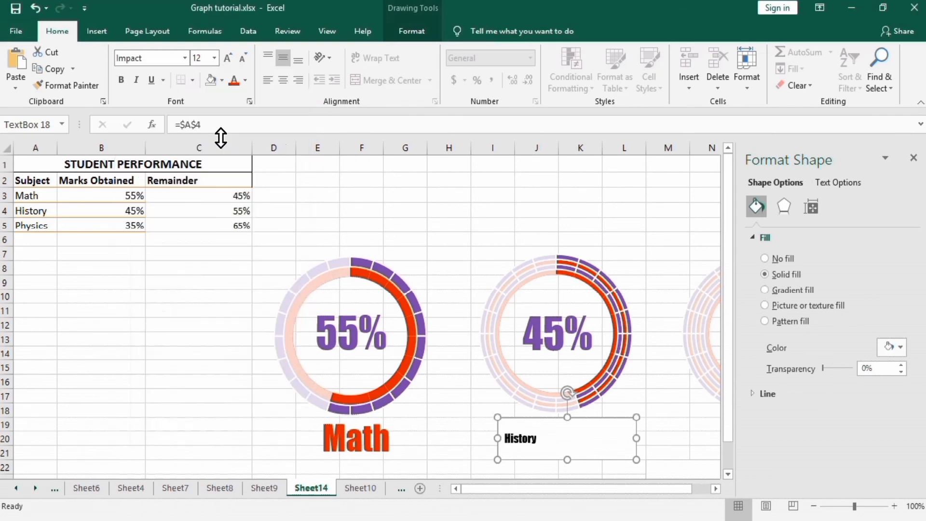
# Step: Make the History label size 36 and red, and fit its box so the text sits centred beneath the second doughnut
pyautogui.click(215, 57)
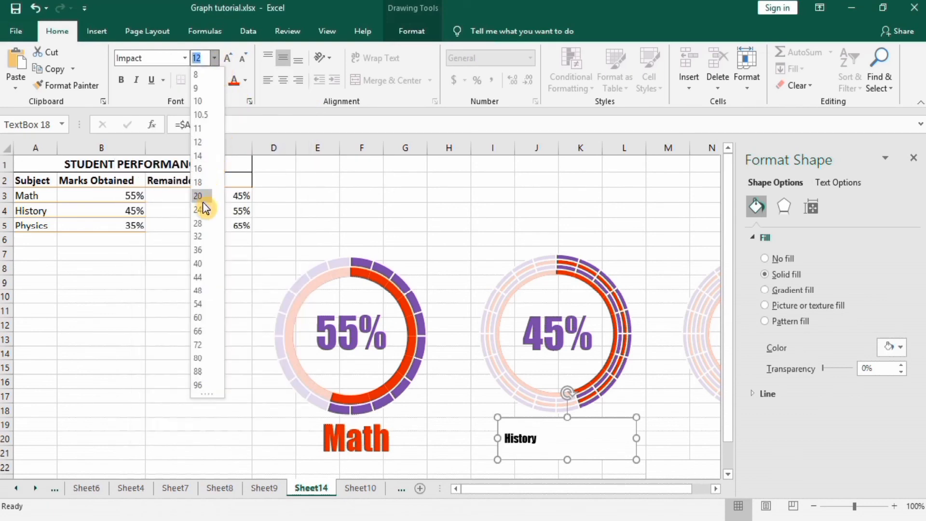
pyautogui.click(202, 249)
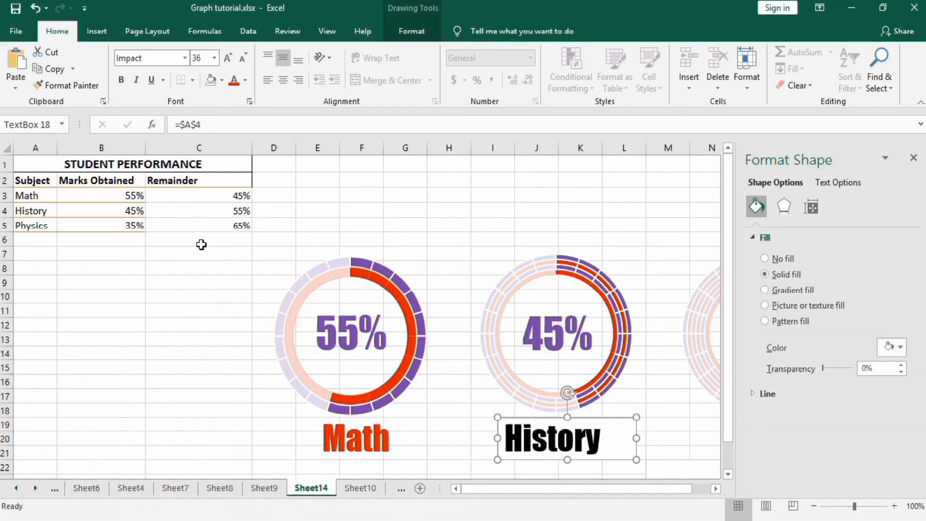
pyautogui.click(234, 81)
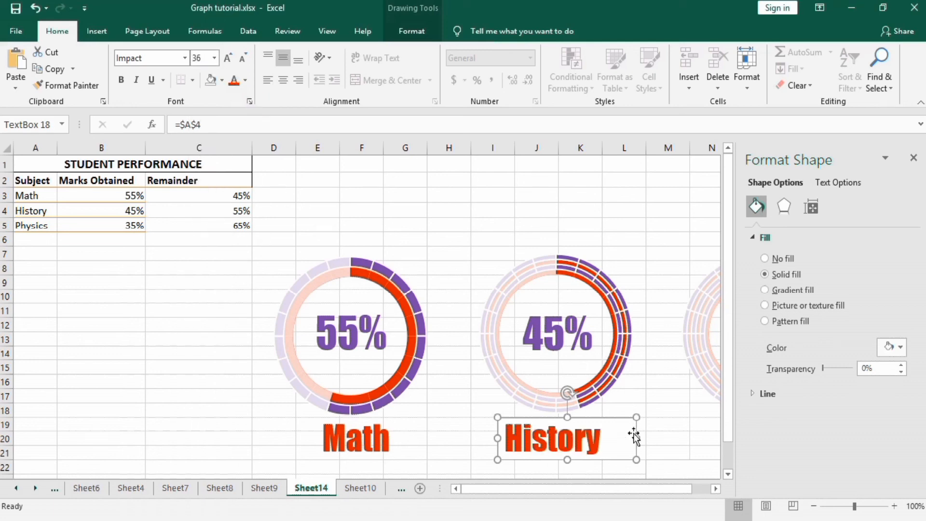
pyautogui.moveTo(635, 437); pyautogui.dragTo(585, 418)
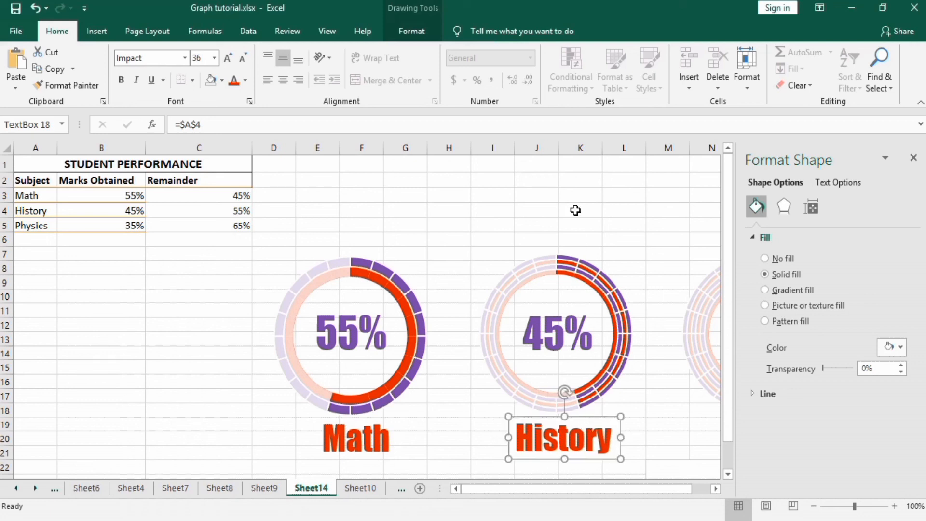
# Step: Remove the fill and the outline from the History label's text box
pyautogui.click(412, 38)
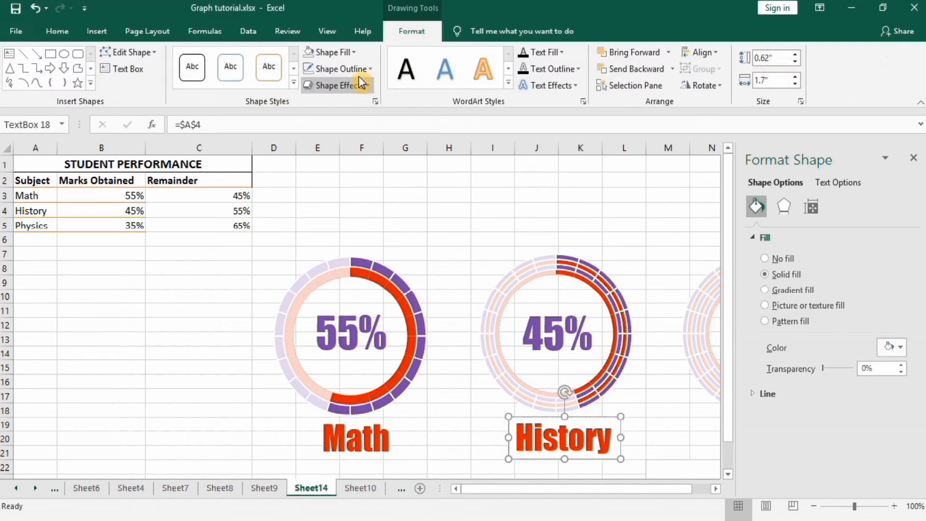
pyautogui.click(357, 52)
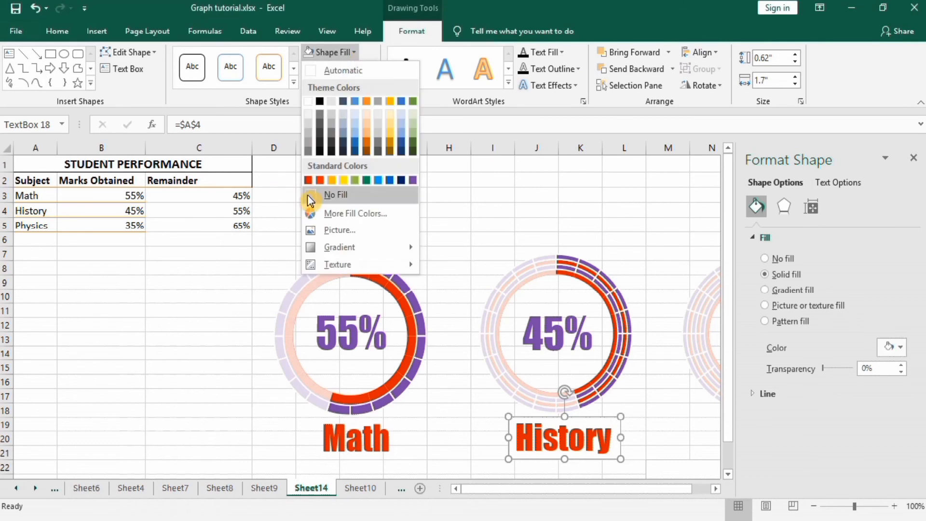
pyautogui.click(309, 195)
pyautogui.click(370, 69)
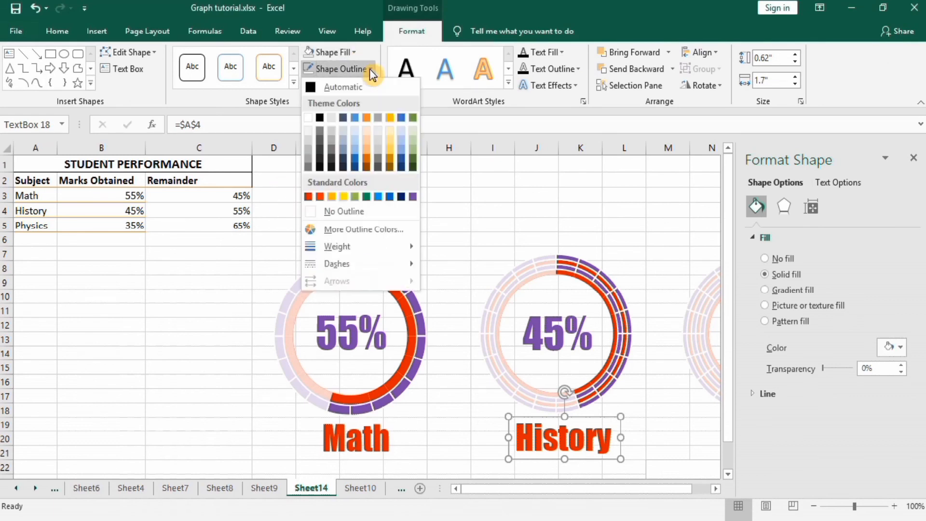
pyautogui.click(311, 210)
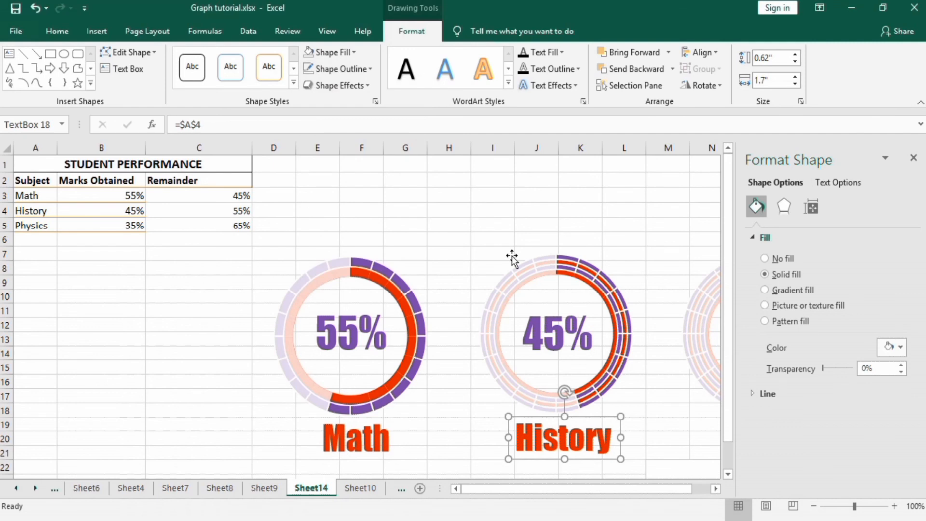
# Step: Move the remaining empty text box beneath the third doughnut and resize it to about 0.63" high by 1.85" wide
pyautogui.moveTo(669, 487); pyautogui.dragTo(719, 465)
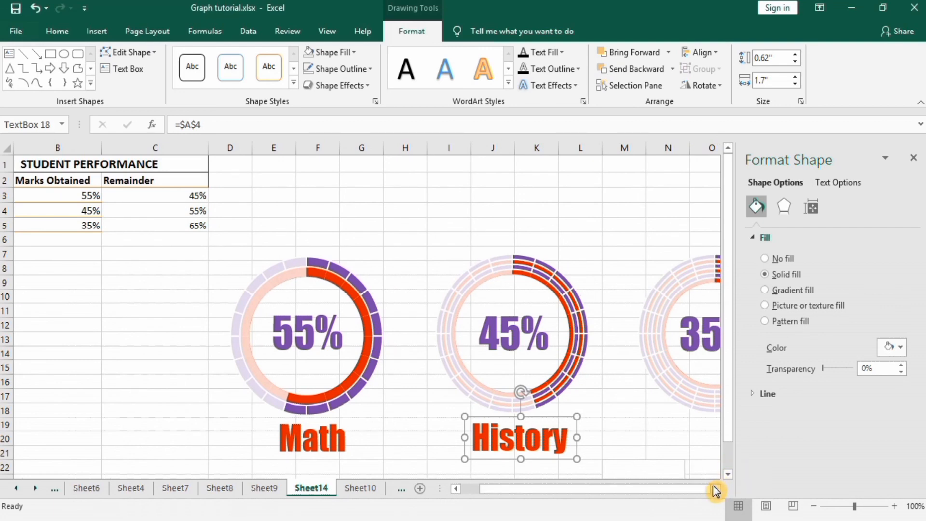
pyautogui.click(717, 489)
pyautogui.click(716, 490)
pyautogui.moveTo(554, 467); pyautogui.dragTo(626, 414)
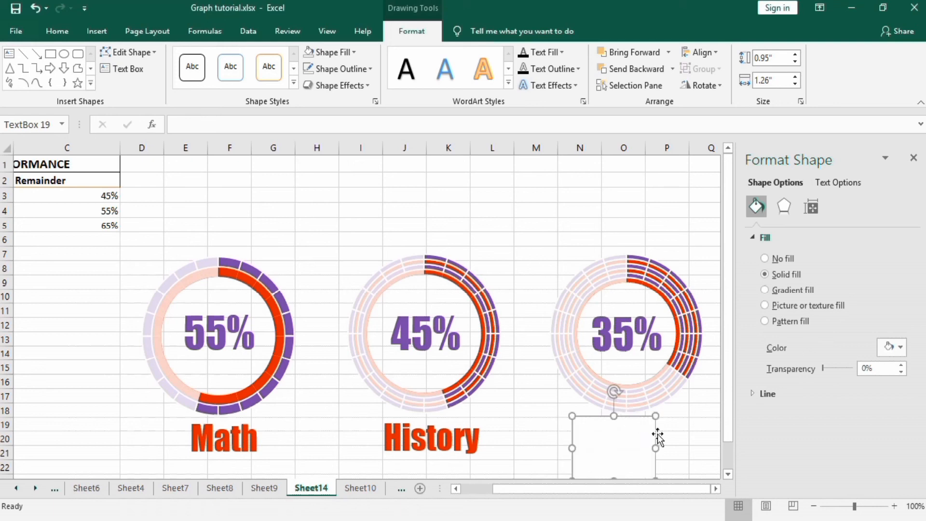
pyautogui.click(728, 475)
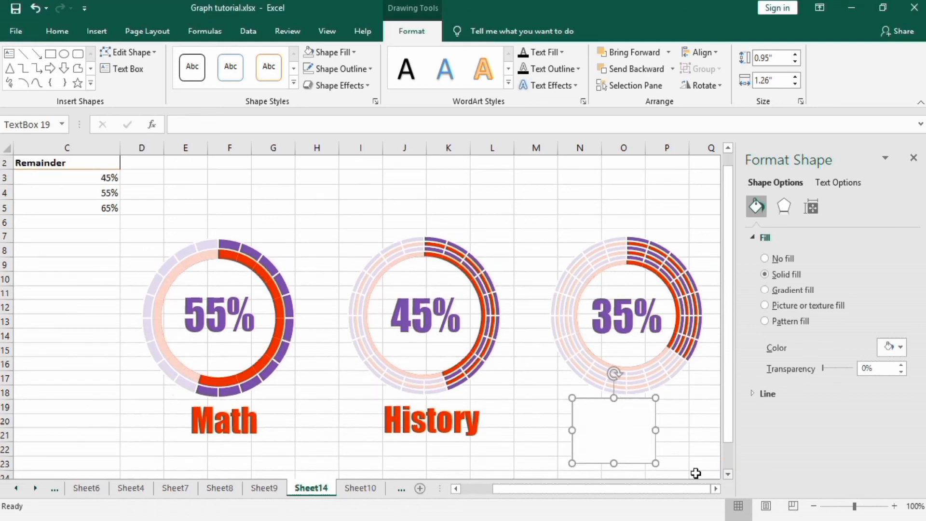
pyautogui.moveTo(613, 462); pyautogui.dragTo(612, 441)
pyautogui.moveTo(655, 420); pyautogui.dragTo(695, 418)
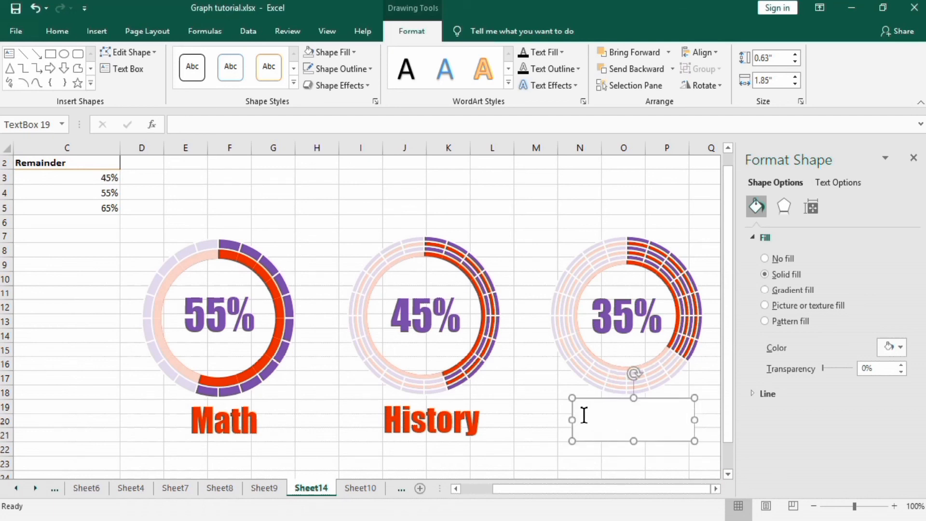
# Step: Link the text box beneath the third doughnut to the subject in cell A5
pyautogui.click(217, 121)
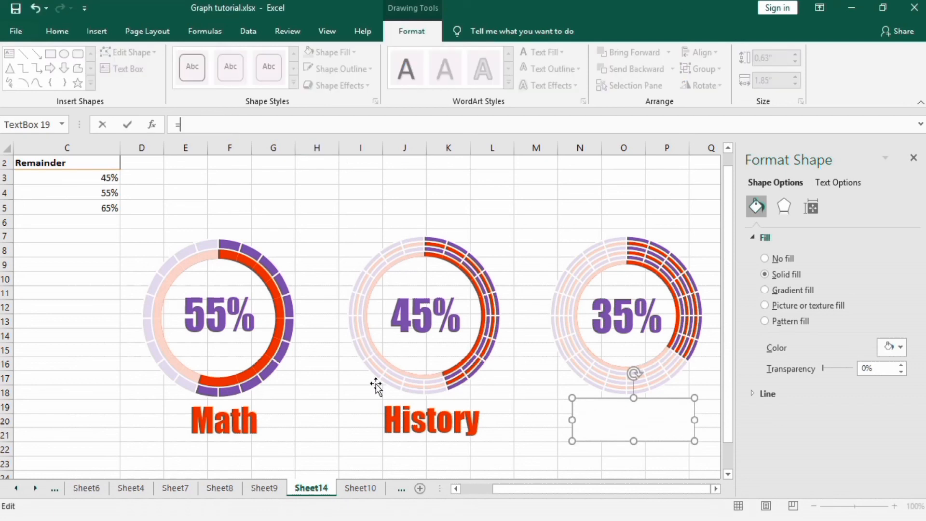
pyautogui.moveTo(510, 495); pyautogui.dragTo(477, 491)
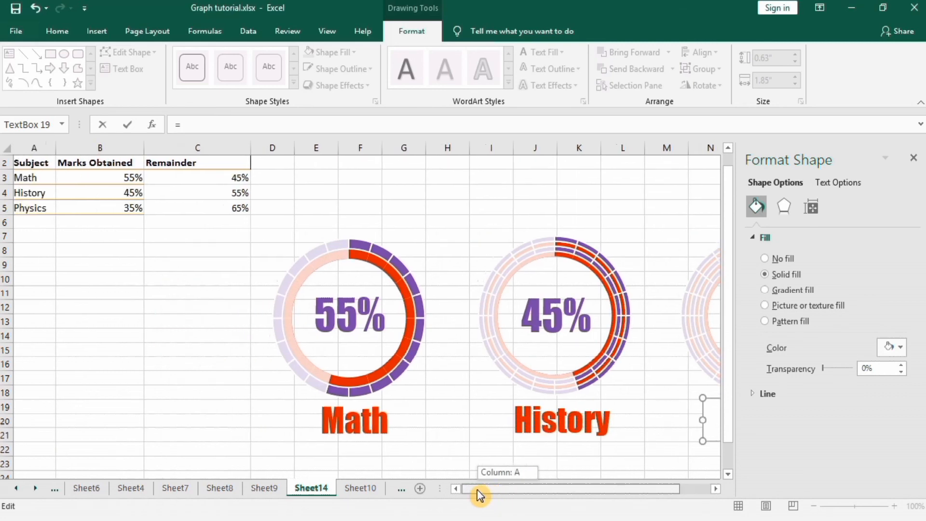
pyautogui.click(42, 209)
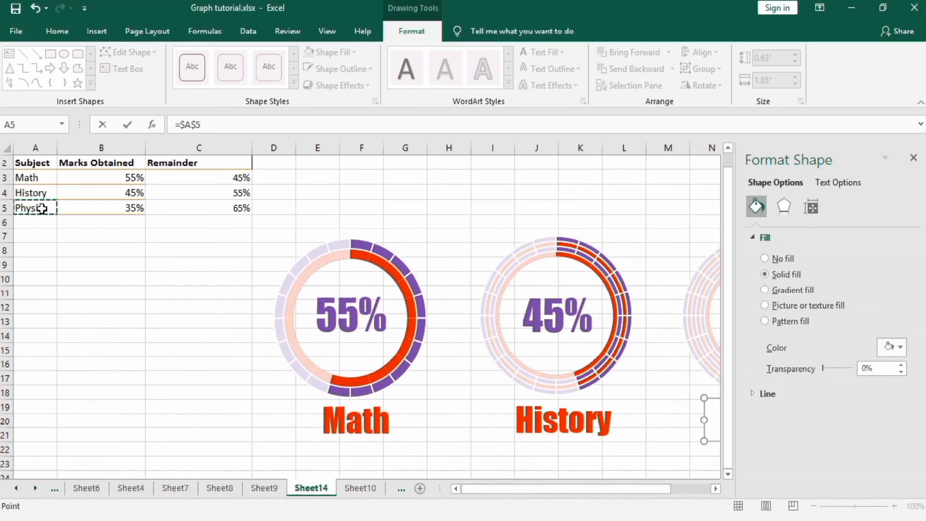
pyautogui.press('Return')
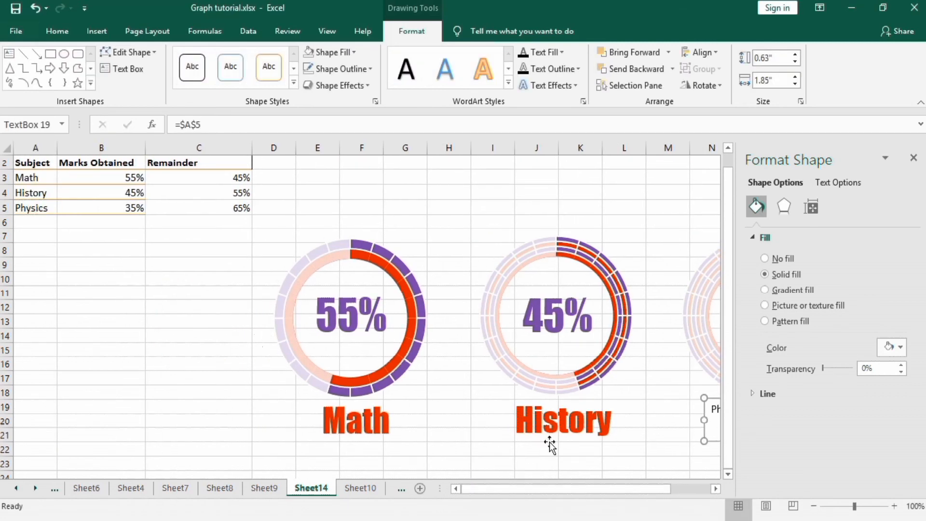
# Step: Centre the Physics label vertically and horizontally in its box and set its font to Impact
pyautogui.moveTo(589, 487); pyautogui.dragTo(608, 491)
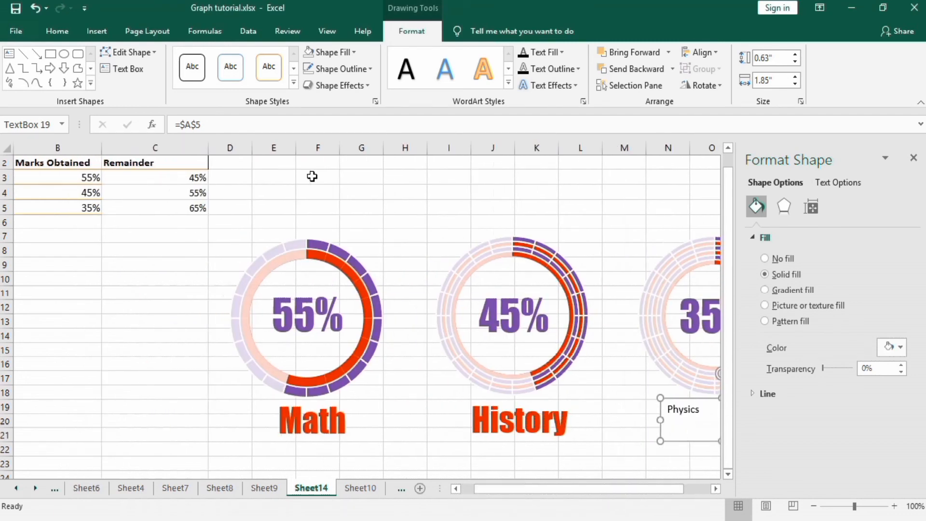
pyautogui.click(53, 32)
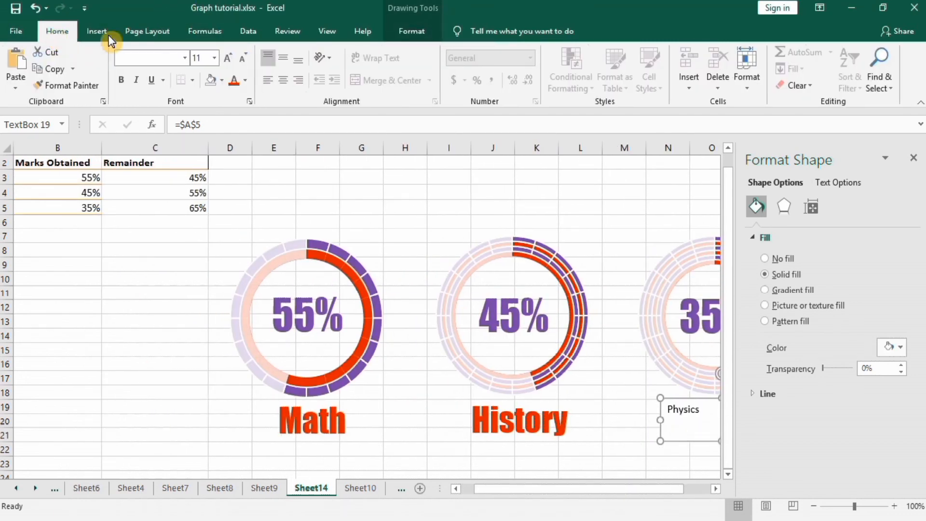
pyautogui.click(285, 57)
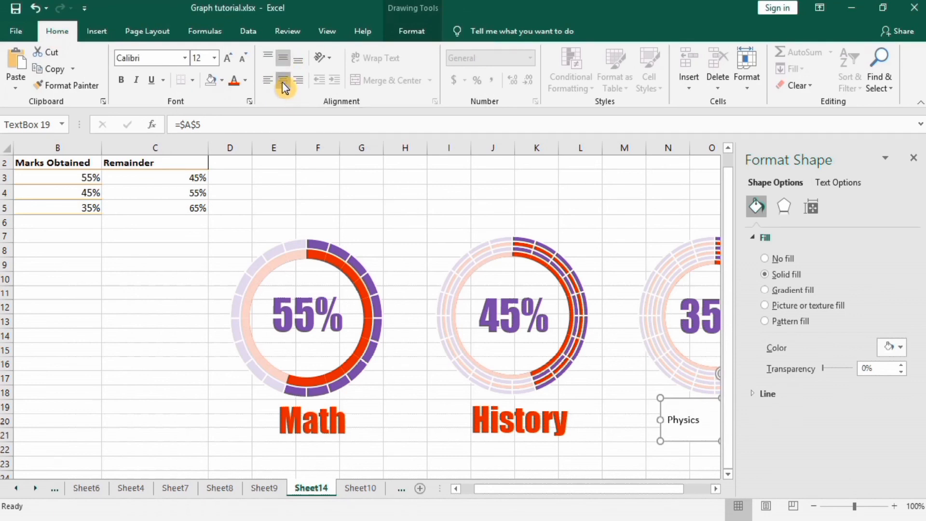
pyautogui.click(283, 83)
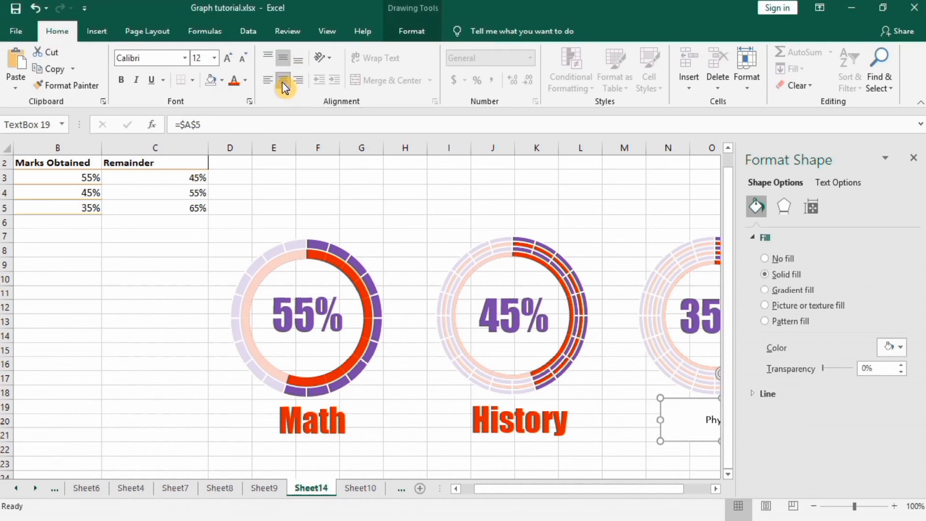
pyautogui.click(185, 58)
pyautogui.moveTo(300, 130); pyautogui.dragTo(304, 91)
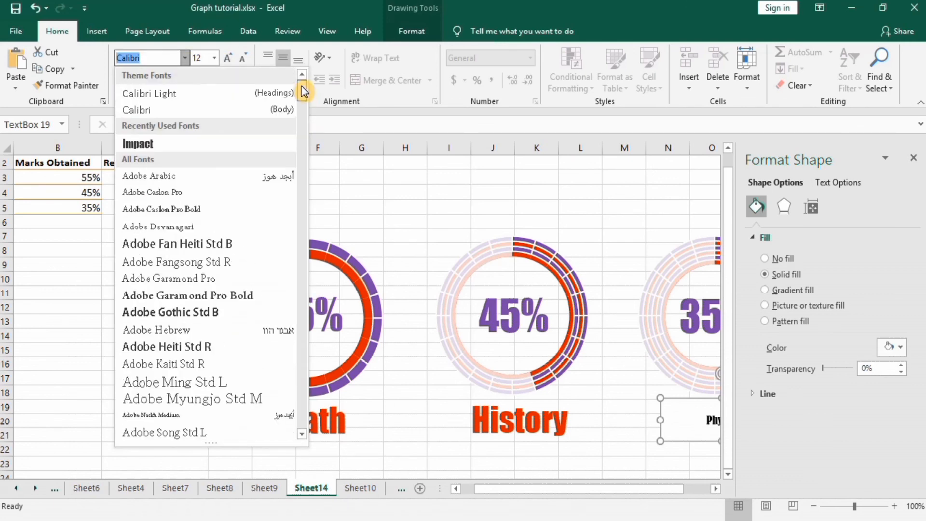
pyautogui.click(252, 142)
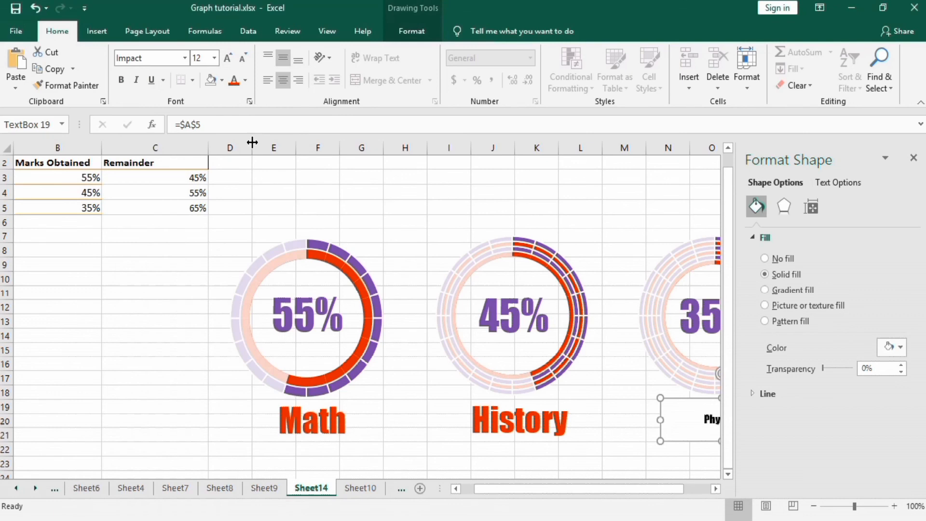
# Step: Set the Physics label's font size to 36 and its font colour to red
pyautogui.click(214, 58)
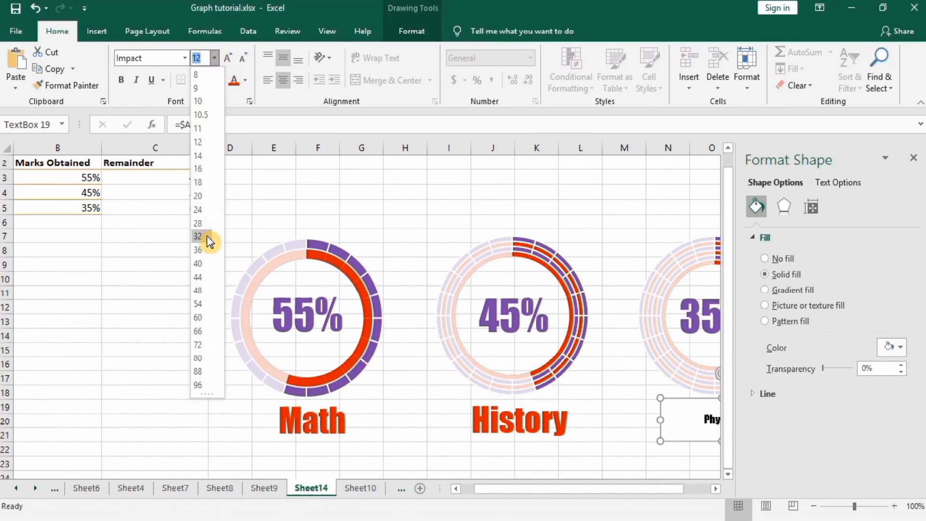
pyautogui.click(203, 252)
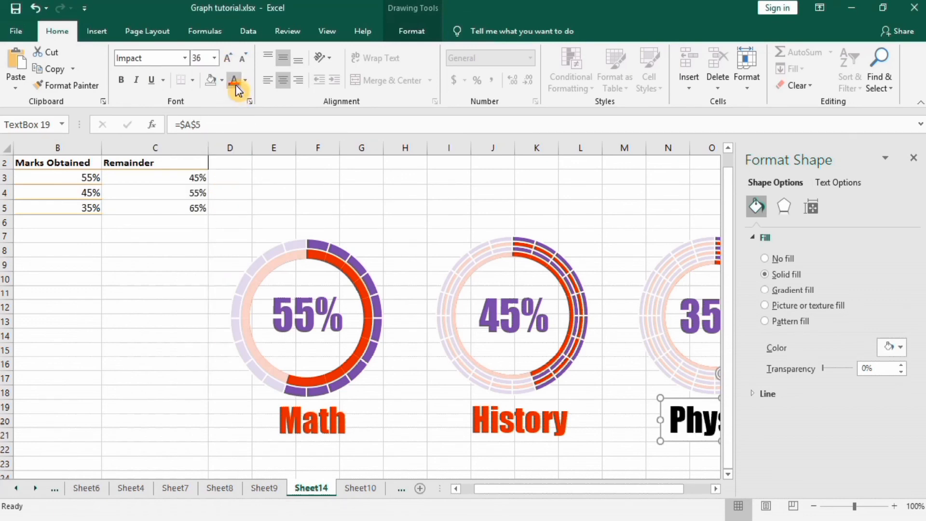
pyautogui.click(235, 81)
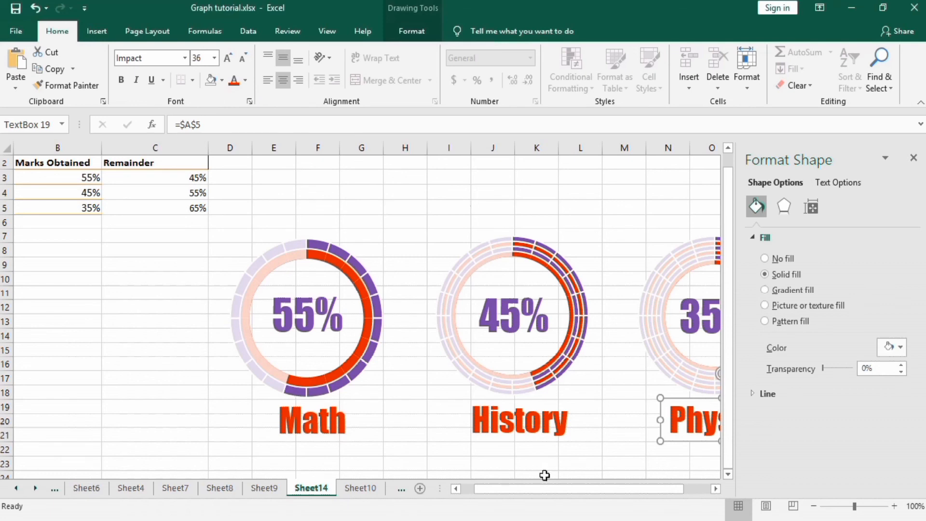
# Step: Remove the fill and the outline from the Physics label's text box
pyautogui.moveTo(550, 488)
pyautogui.mouseDown()
pyautogui.moveTo(536, 490)
pyautogui.moveTo(563, 490)
pyautogui.mouseUp()
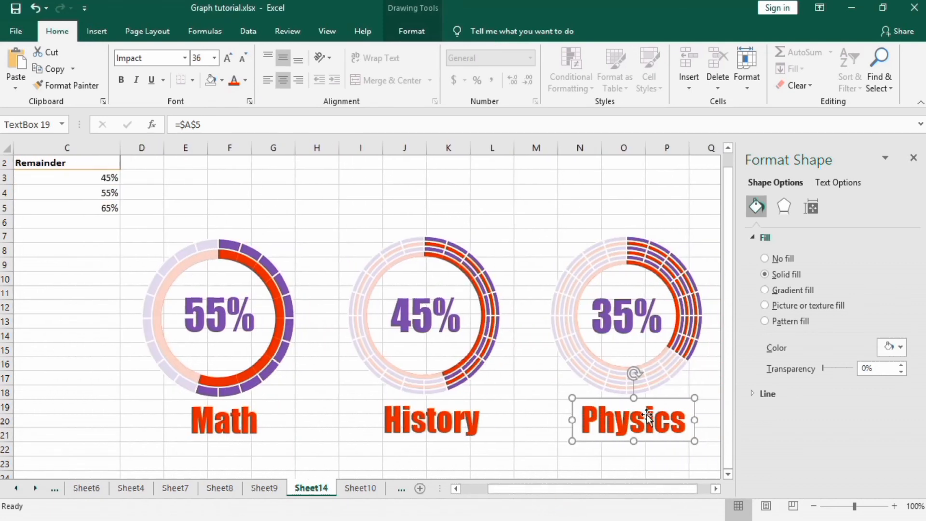
pyautogui.click(419, 33)
pyautogui.click(343, 52)
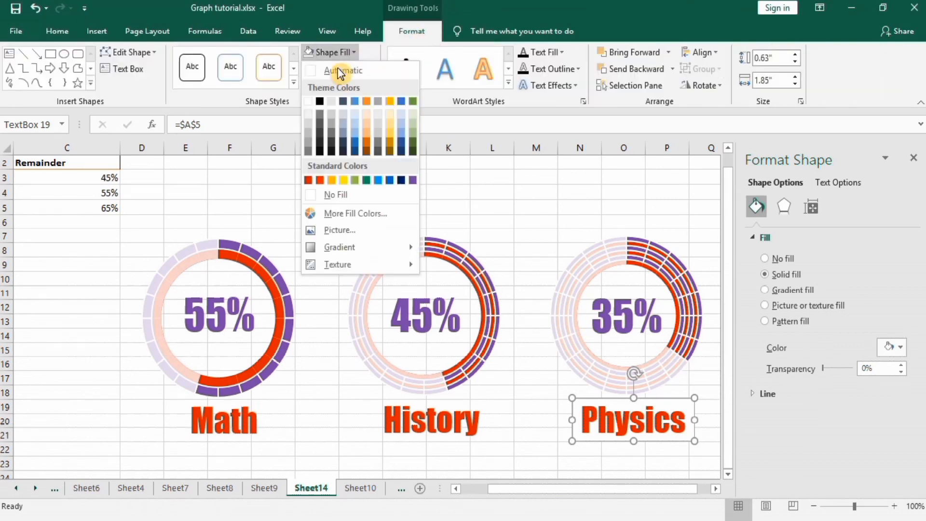
pyautogui.click(311, 195)
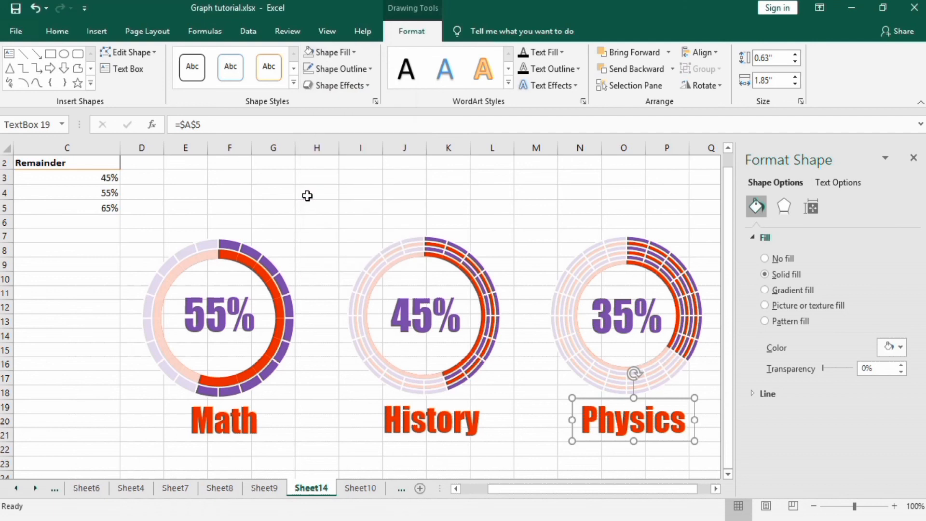
pyautogui.click(369, 69)
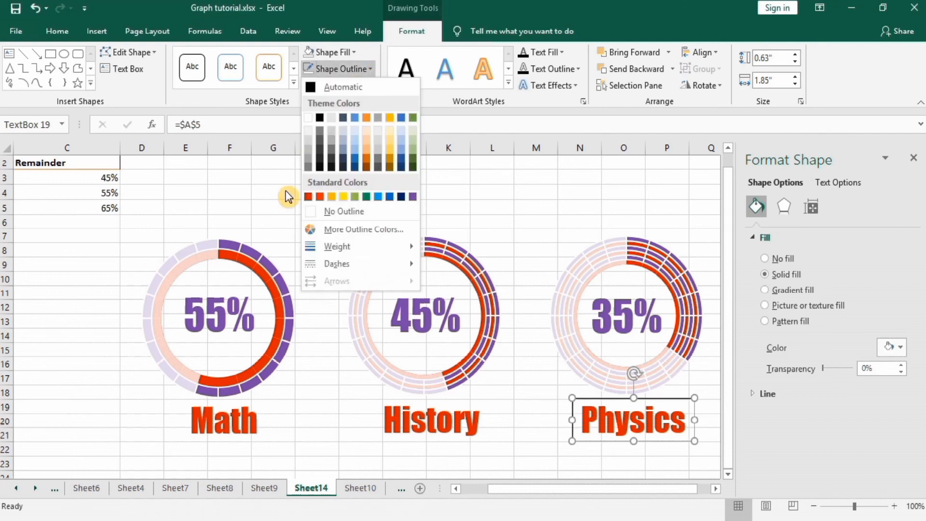
pyautogui.click(312, 213)
pyautogui.click(416, 206)
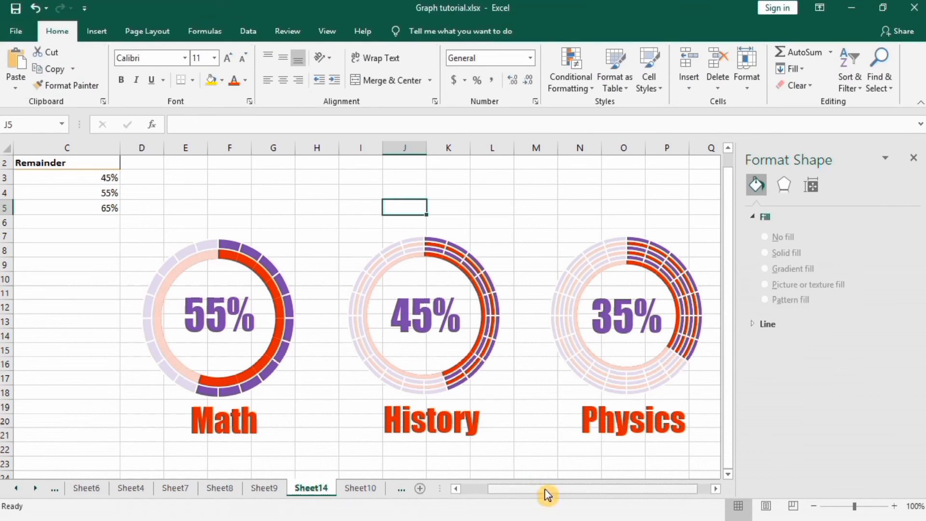
# Step: Set the Math marks obtained in cell B3 to 75% to test the linked chart and percentage text
pyautogui.moveTo(545, 488); pyautogui.dragTo(517, 488)
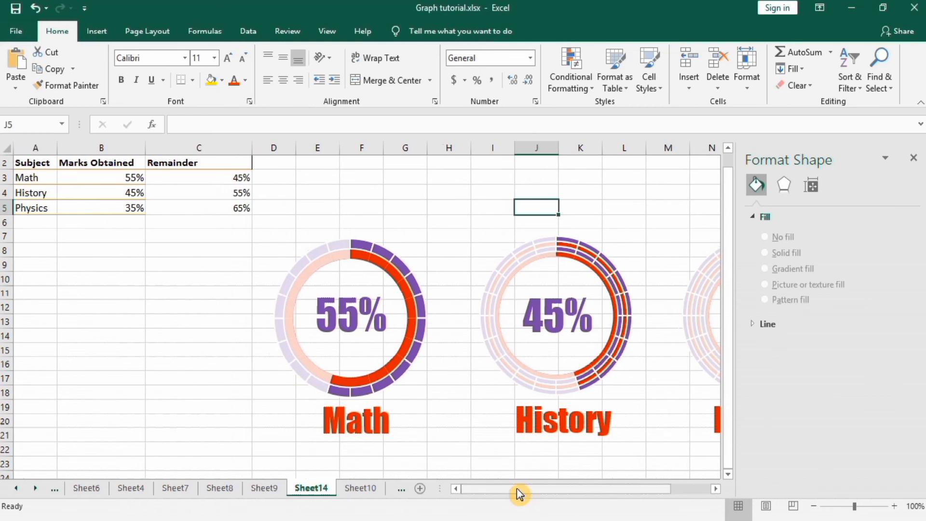
pyautogui.doubleClick(129, 177)
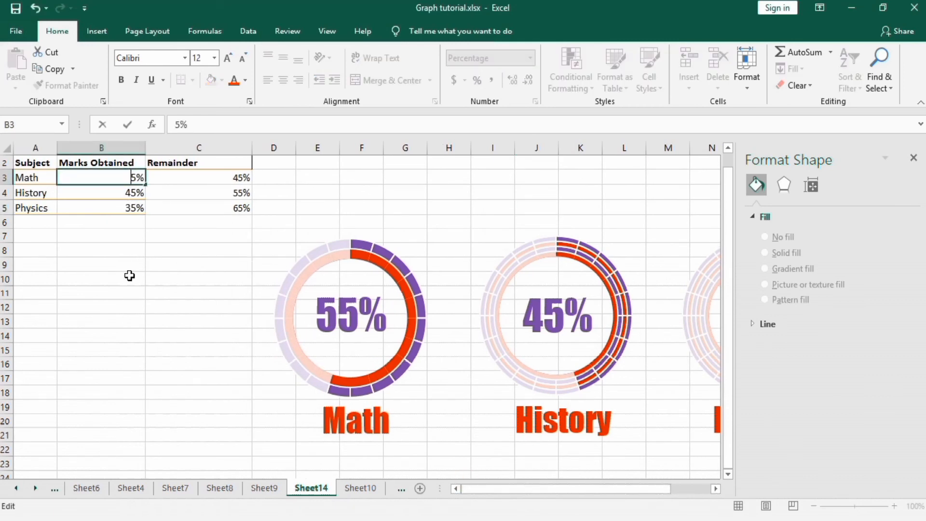
pyautogui.write('7')
pyautogui.click(131, 327)
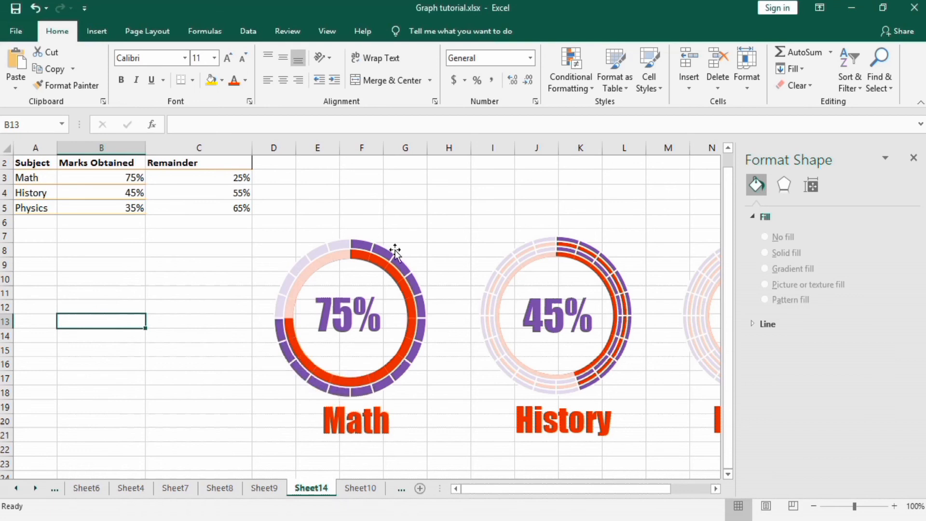
# Step: Restore the Math marks obtained in cell B3 to 55%
pyautogui.doubleClick(129, 177)
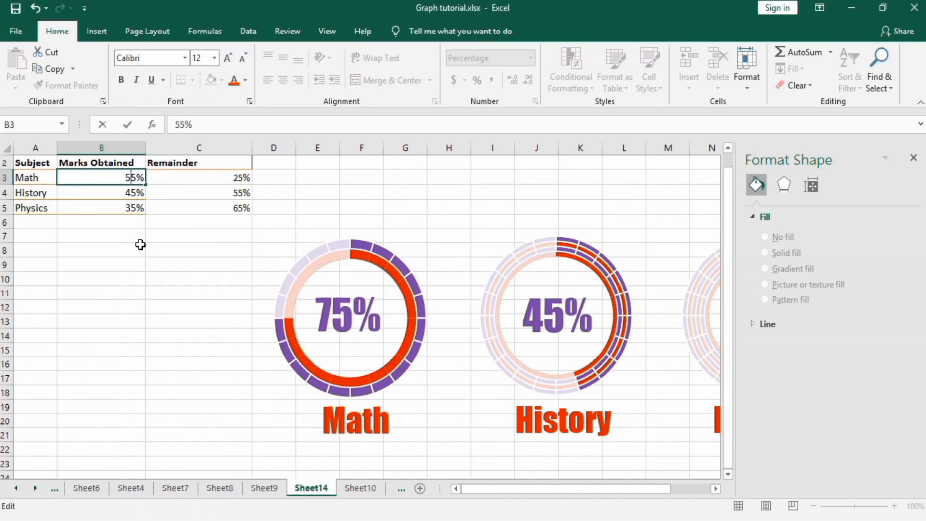
pyautogui.write('5')
pyautogui.click(120, 304)
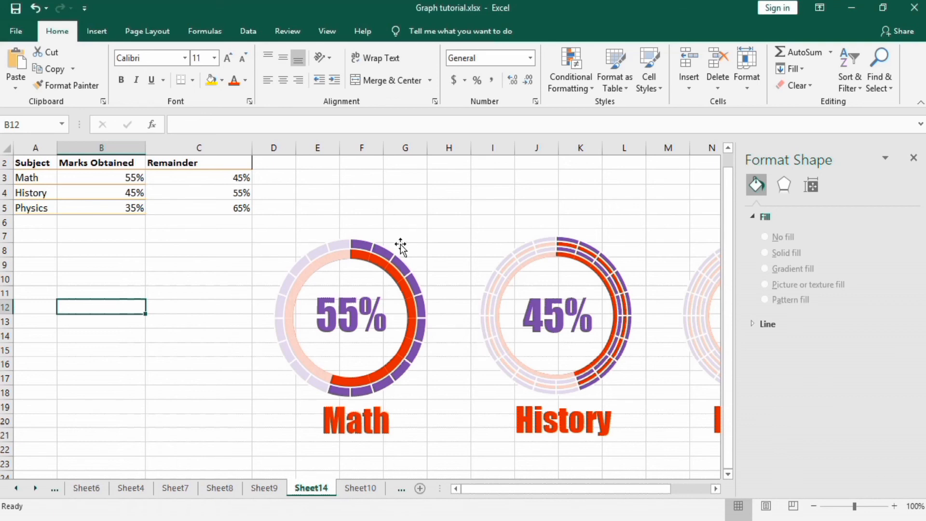
pyautogui.moveTo(390, 257)
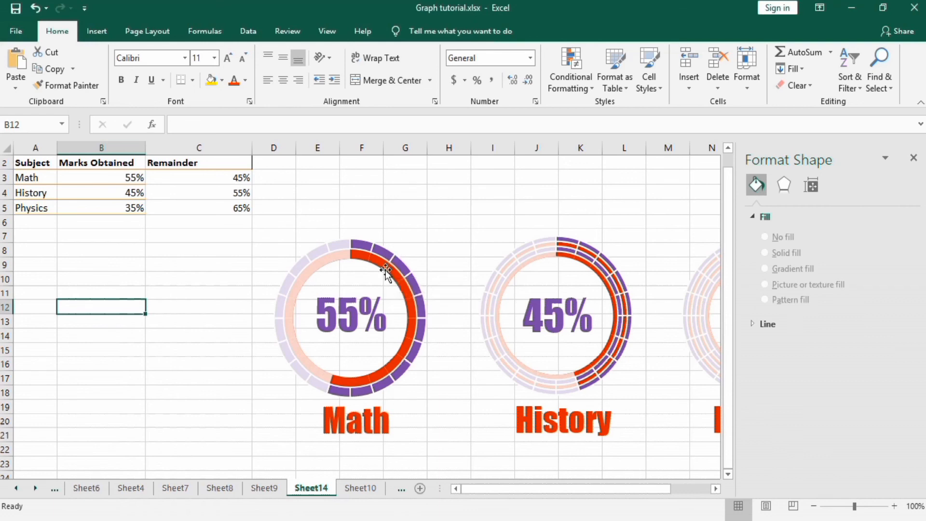